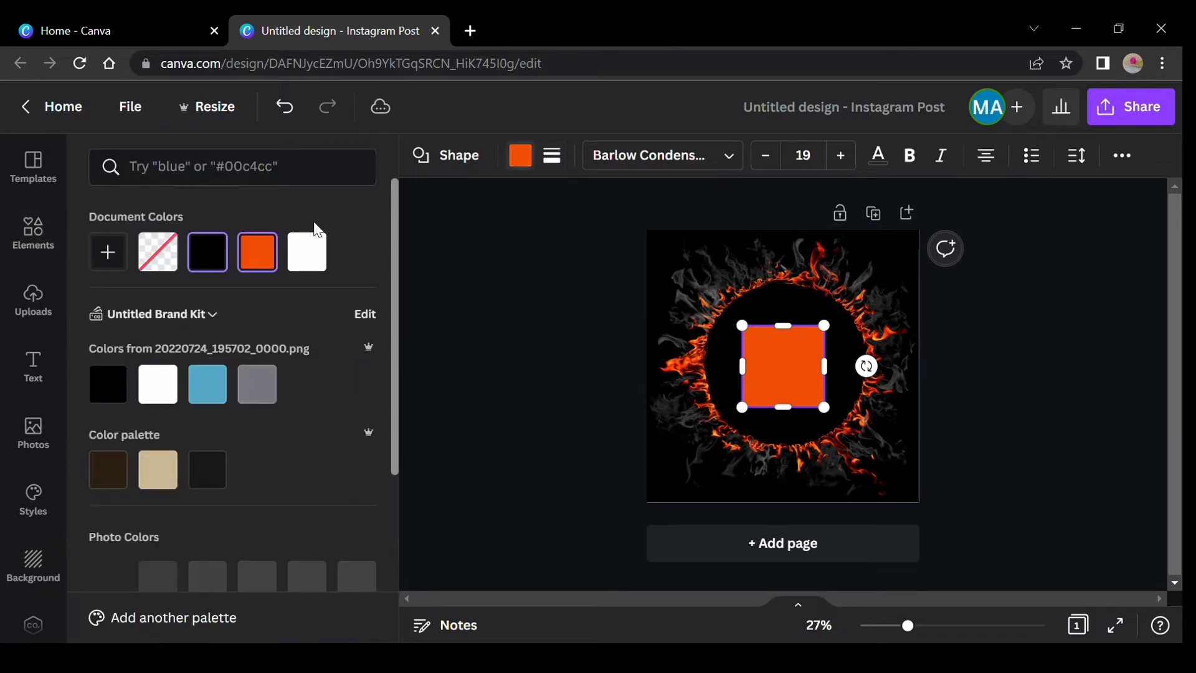
Fill the square in the flame ring with black and set its transparency to 38.
{"action": "left_click", "coordinate": [200, 268]}
{"action": "left_click", "coordinate": [1127, 158]}
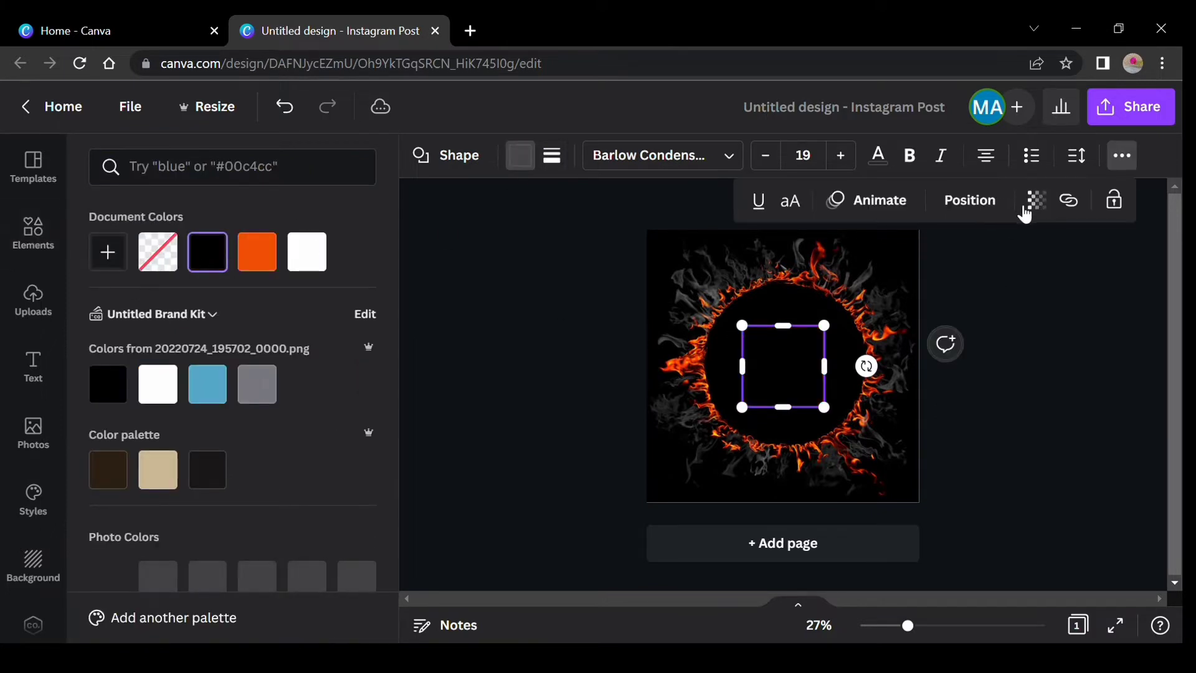
{"action": "left_click", "coordinate": [1034, 201]}
{"action": "left_click", "coordinate": [916, 279]}
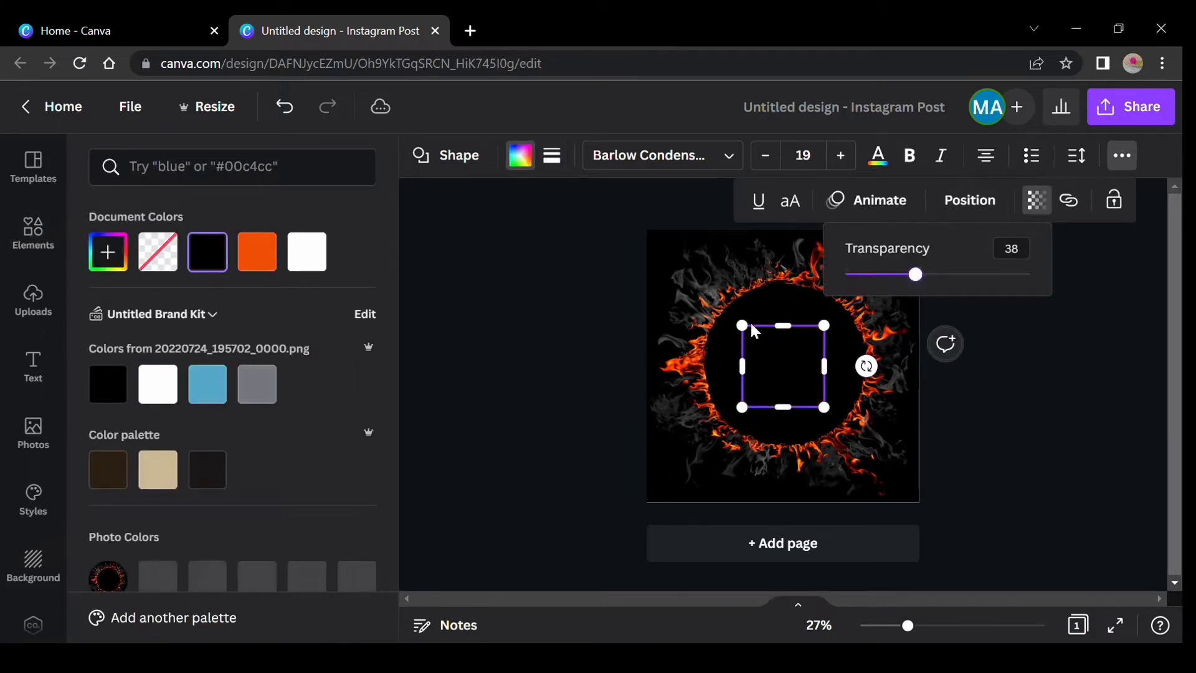
{"action": "left_click", "coordinate": [674, 291]}
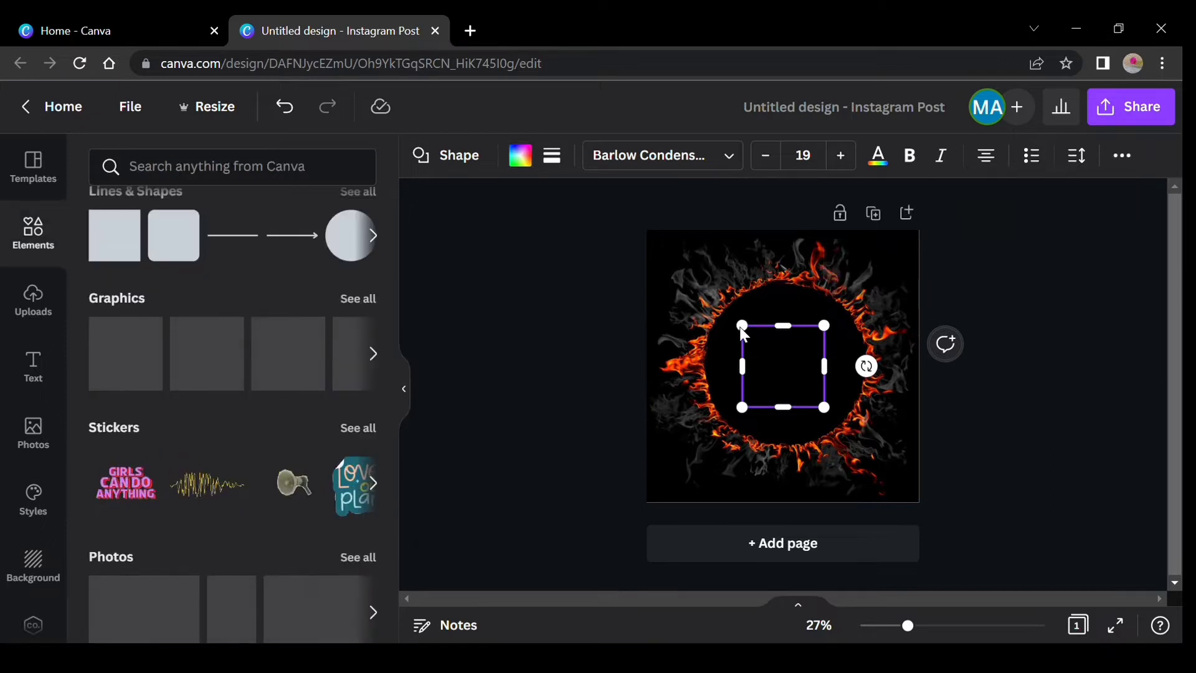
Enlarge the black square from opposite corners until it covers the whole page as an overlay.
{"action": "left_click_drag", "start_coordinate": [742, 325], "coordinate": [637, 227]}
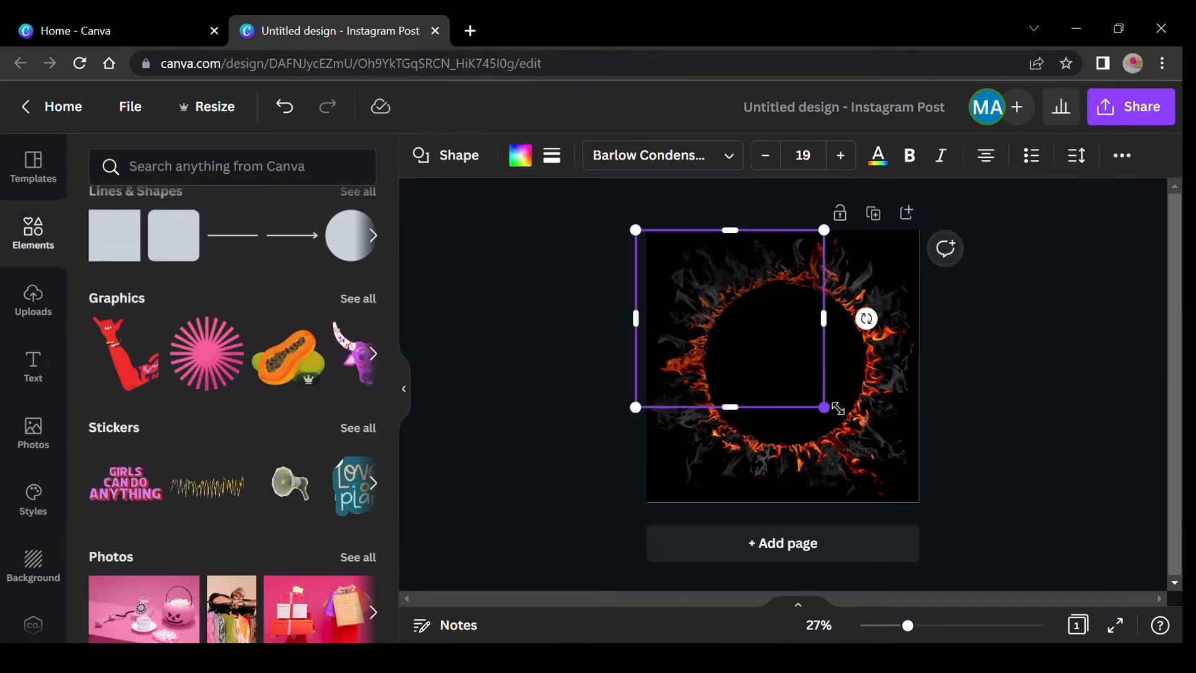
{"action": "left_click_drag", "start_coordinate": [823, 406], "coordinate": [926, 502]}
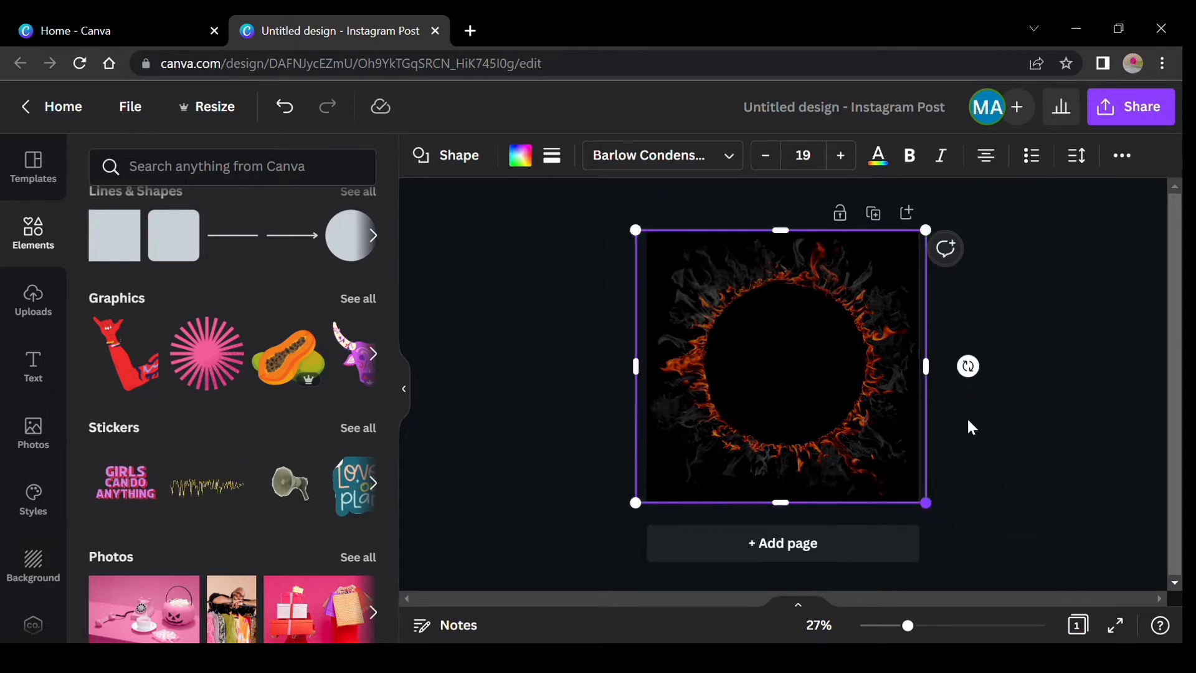
{"action": "left_click", "coordinate": [974, 442]}
Set the black overlay's transparency to 44.
{"action": "left_click", "coordinate": [891, 471]}
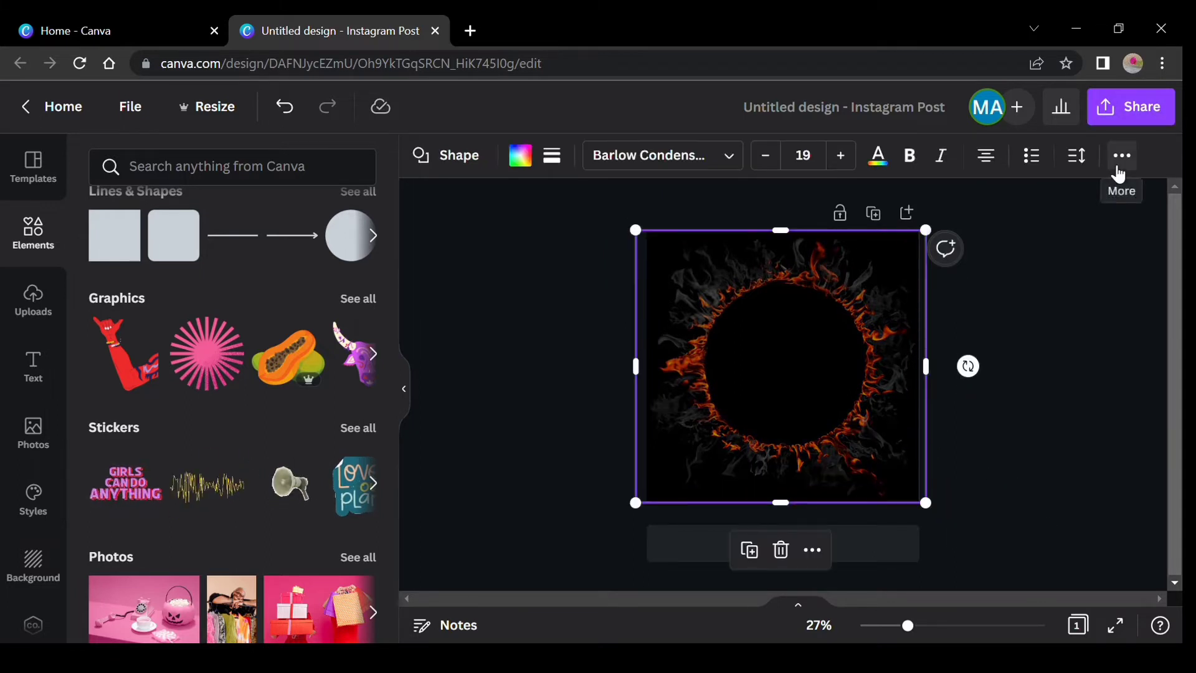
{"action": "left_click", "coordinate": [1120, 168]}
{"action": "left_click", "coordinate": [1037, 200]}
{"action": "left_click", "coordinate": [925, 275]}
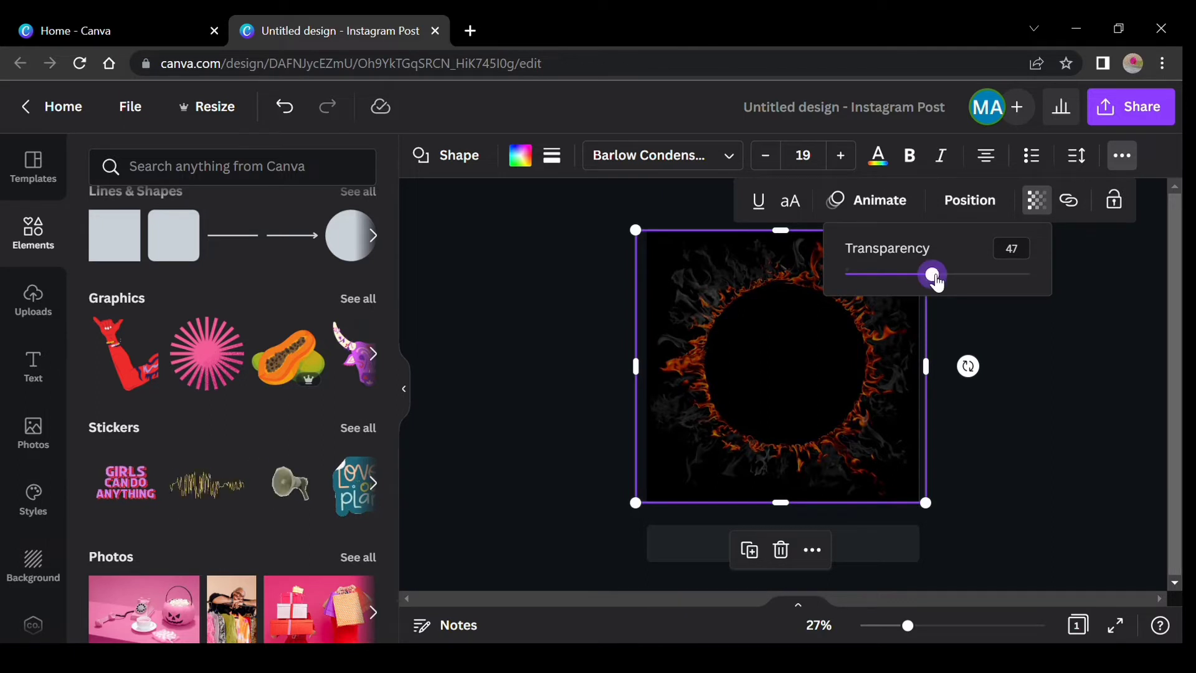
{"action": "left_click_drag", "start_coordinate": [914, 284], "coordinate": [909, 279]}
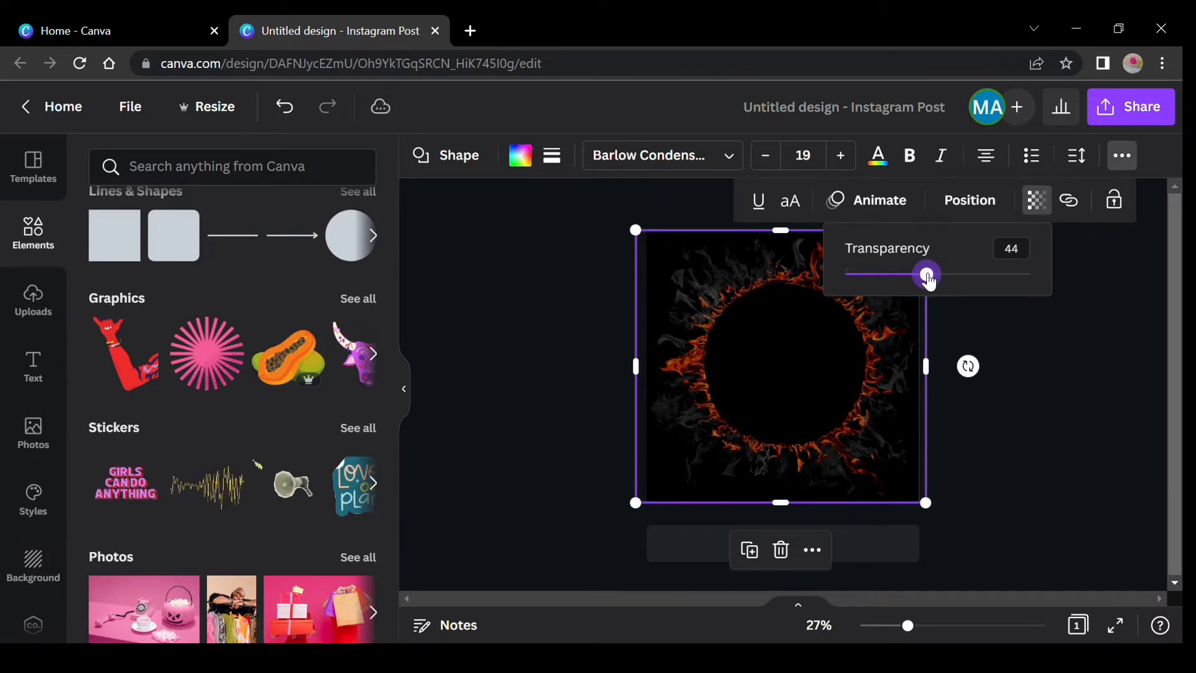
Make the flame background image slightly transparent and realign the black overlay over the page.
{"action": "left_click_drag", "start_coordinate": [842, 363], "coordinate": [781, 412]}
{"action": "left_click", "coordinate": [901, 256]}
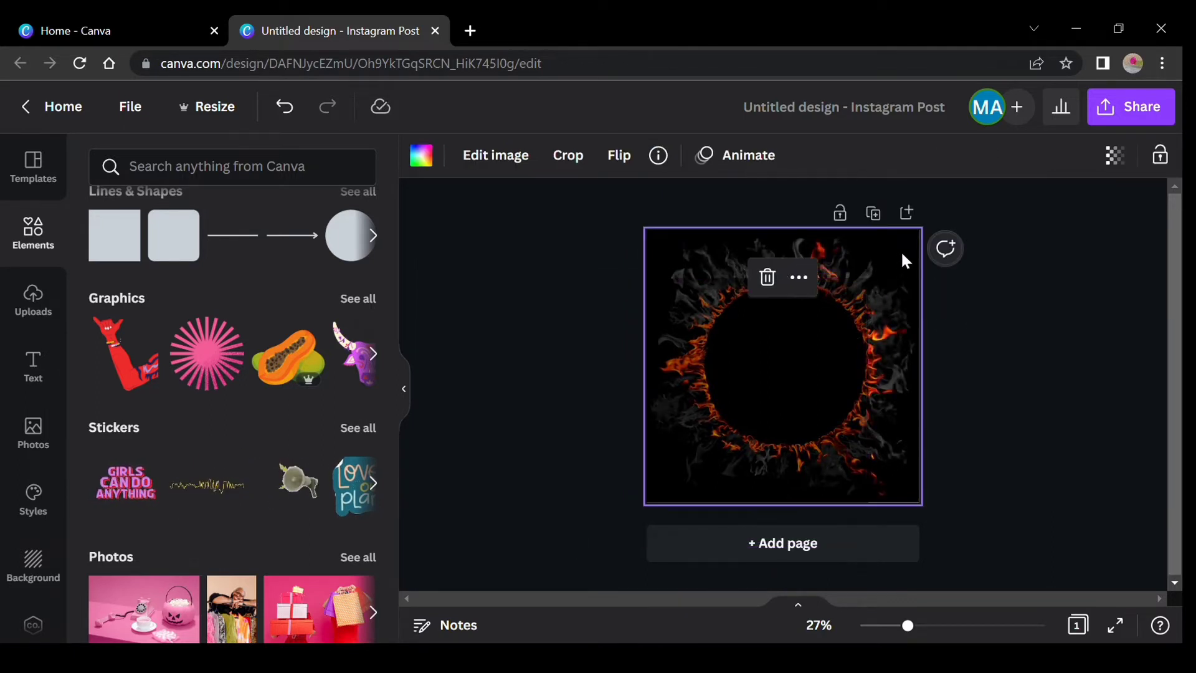
{"action": "left_click", "coordinate": [1113, 163]}
{"action": "left_click", "coordinate": [1077, 230]}
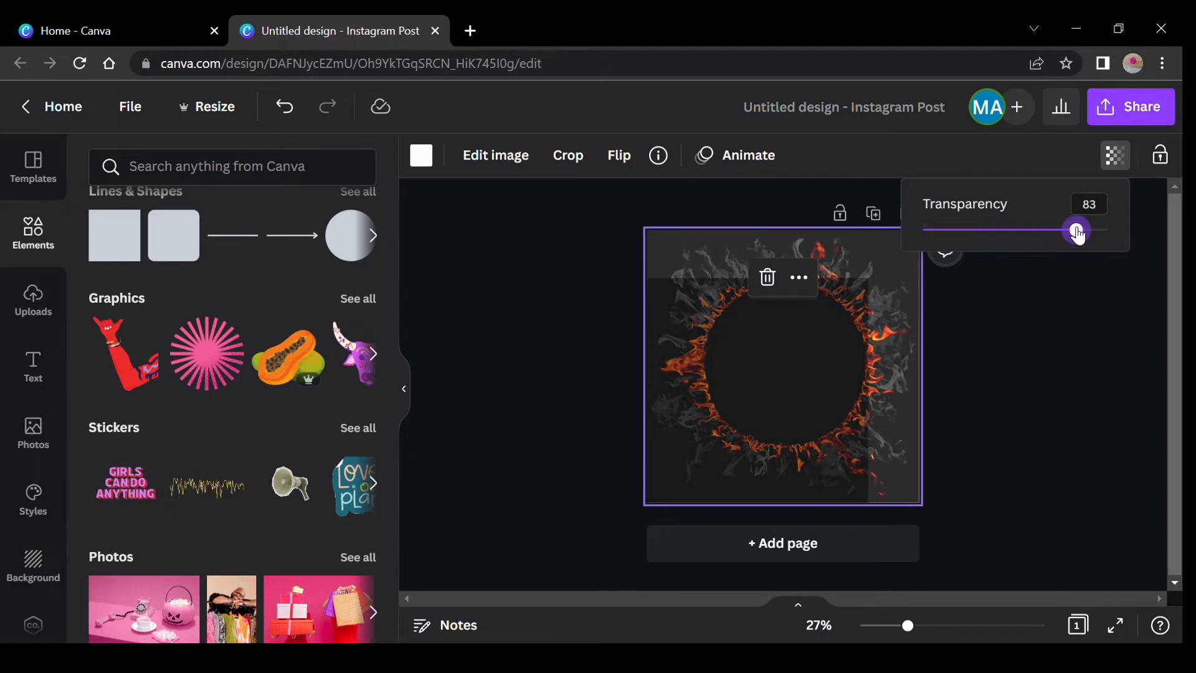
{"action": "left_click_drag", "start_coordinate": [1089, 235], "coordinate": [1100, 235]}
{"action": "left_click_drag", "start_coordinate": [837, 440], "coordinate": [891, 391]}
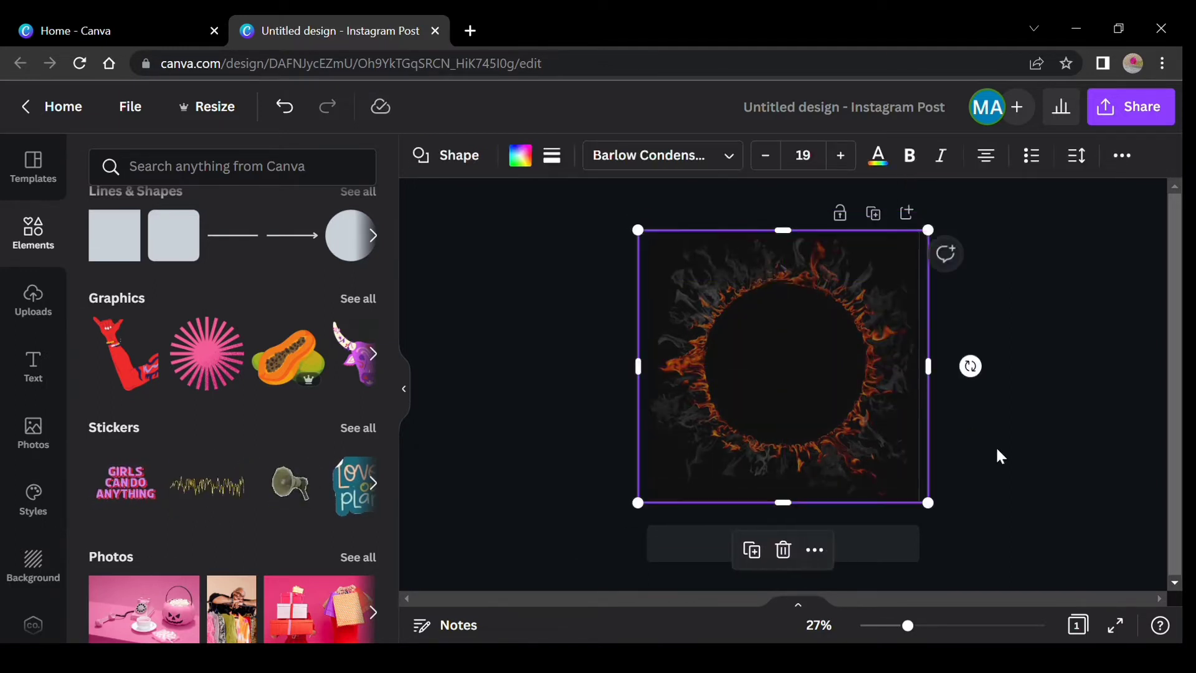
{"action": "left_click", "coordinate": [995, 446]}
Fine-tune the flame background image's crop so it is centred on the page, and place the black overlay back over it.
{"action": "left_click", "coordinate": [783, 412]}
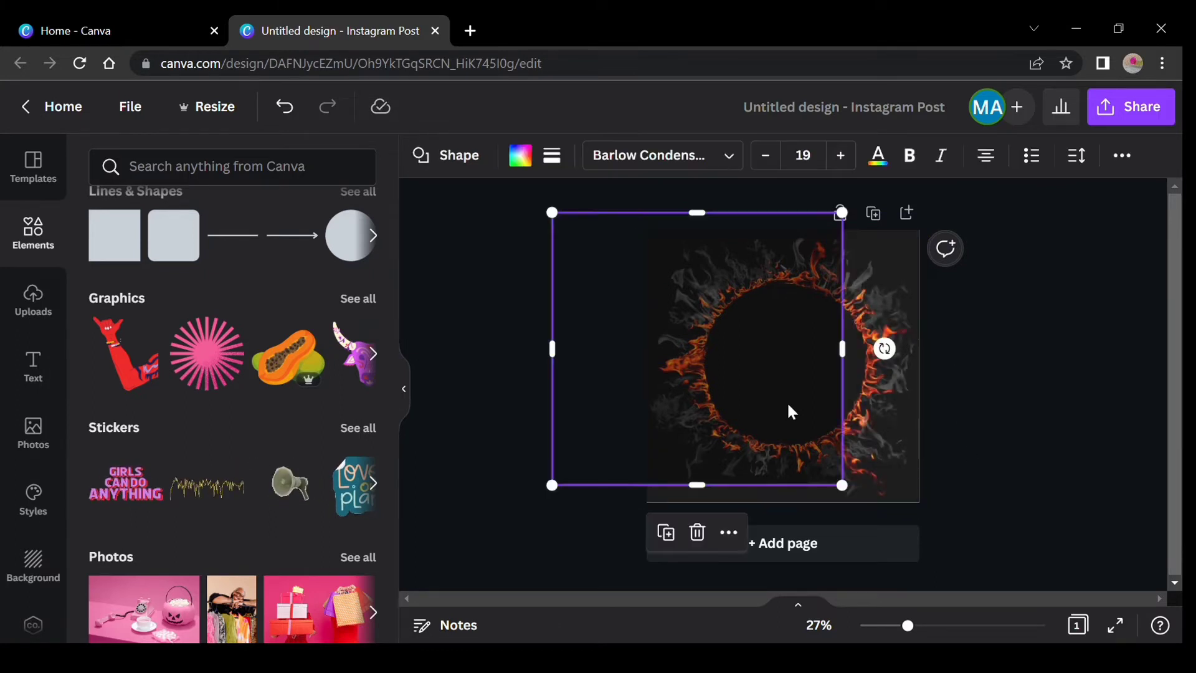
{"action": "double_click", "coordinate": [889, 459]}
{"action": "left_click_drag", "start_coordinate": [923, 506], "coordinate": [926, 507]}
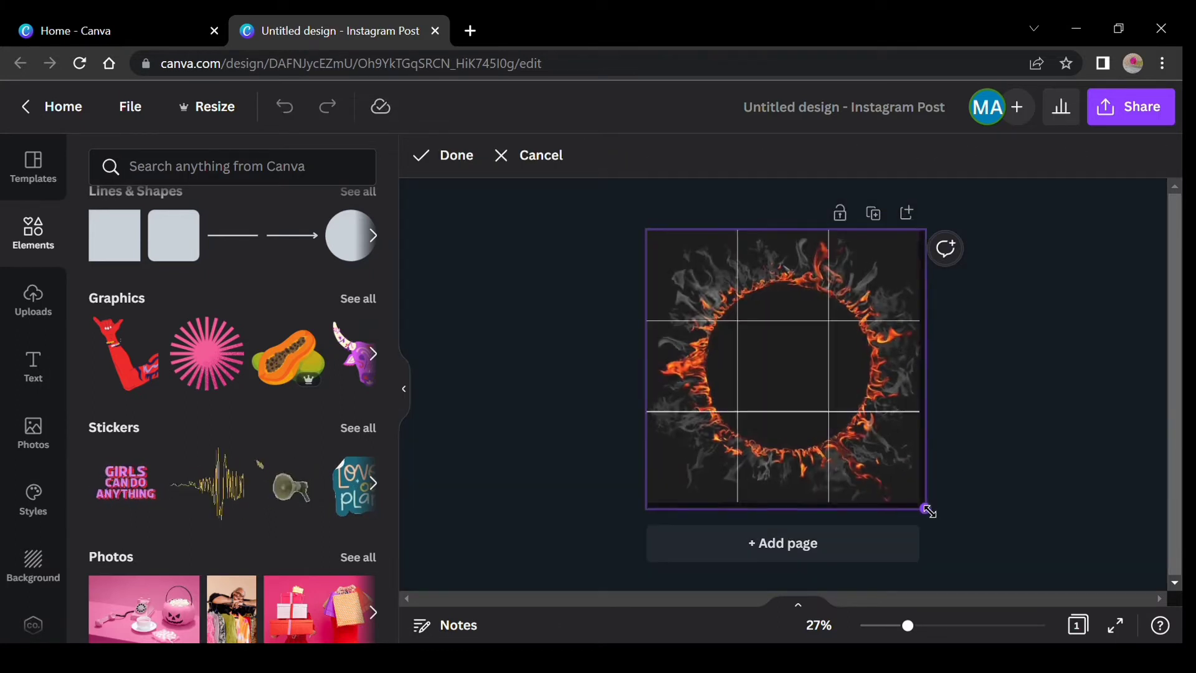
{"action": "left_click_drag", "start_coordinate": [881, 473], "coordinate": [872, 469]}
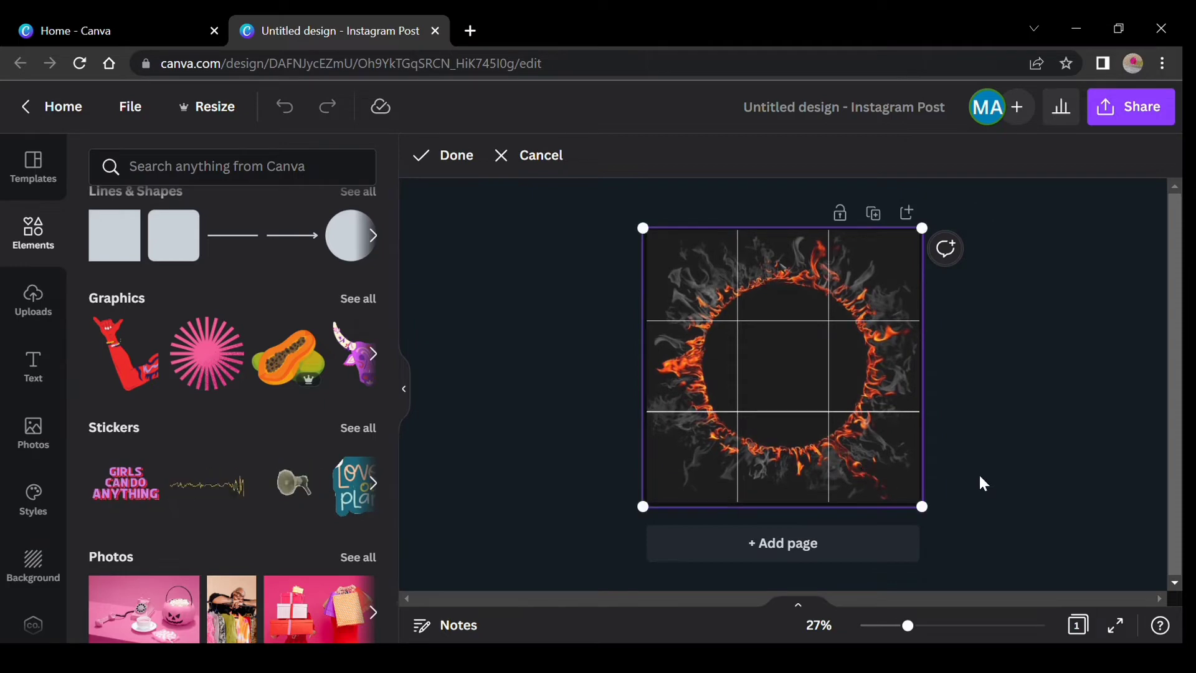
{"action": "left_click", "coordinate": [980, 484]}
{"action": "left_click_drag", "start_coordinate": [822, 436], "coordinate": [869, 447]}
{"action": "left_click", "coordinate": [993, 496]}
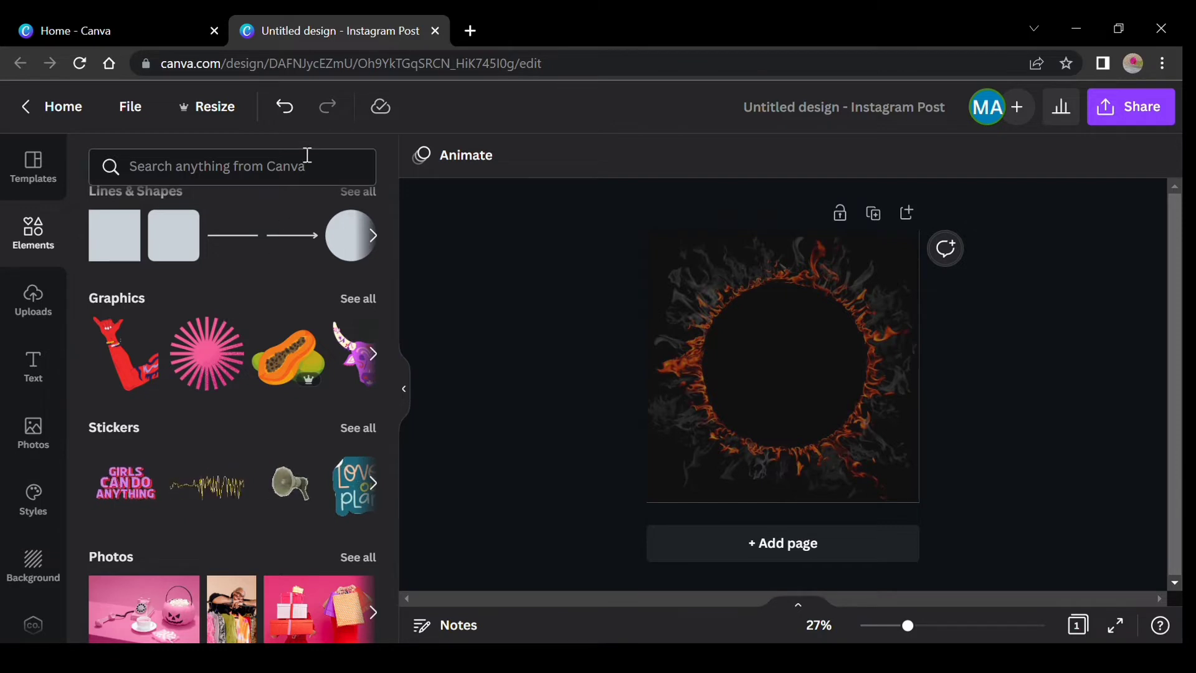
Search the elements for "burger" and add the cut-out burger photo with lettuce and white sauce to the page.
{"action": "left_click", "coordinate": [308, 156]}
{"action": "type", "text": "burger"}
{"action": "key", "text": "Return"}
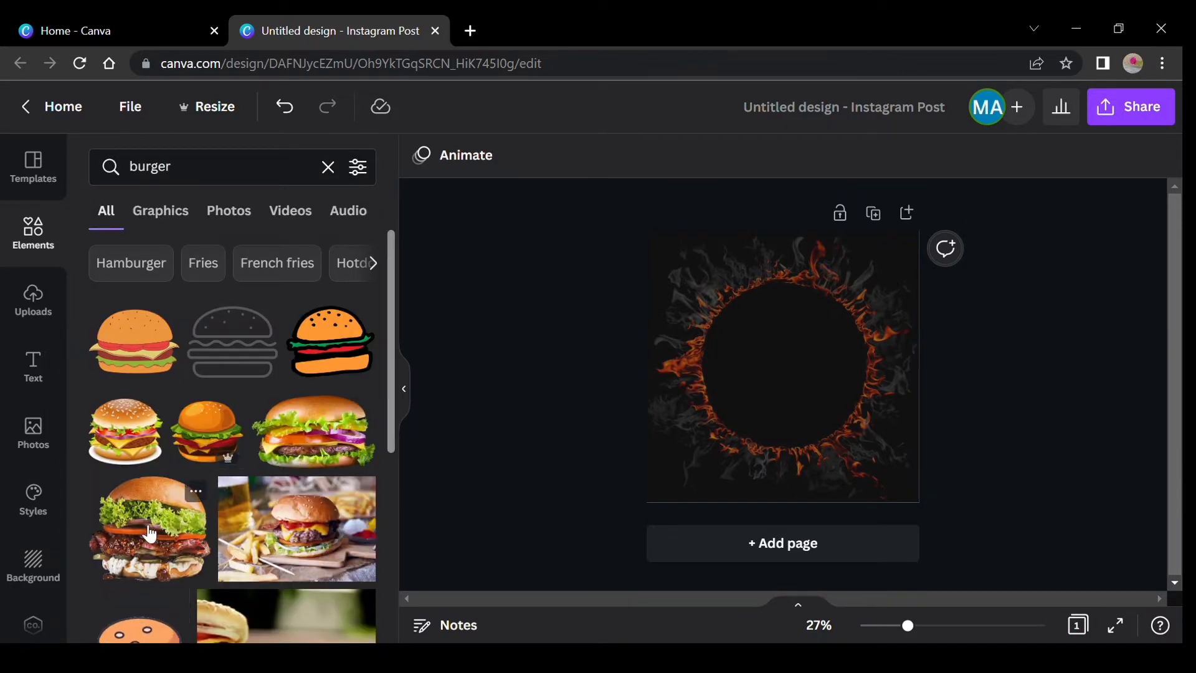
{"action": "left_click", "coordinate": [161, 534]}
Resize the burger photo to fit inside the flame ring and centre it on the page.
{"action": "left_click_drag", "start_coordinate": [892, 461], "coordinate": [802, 387]}
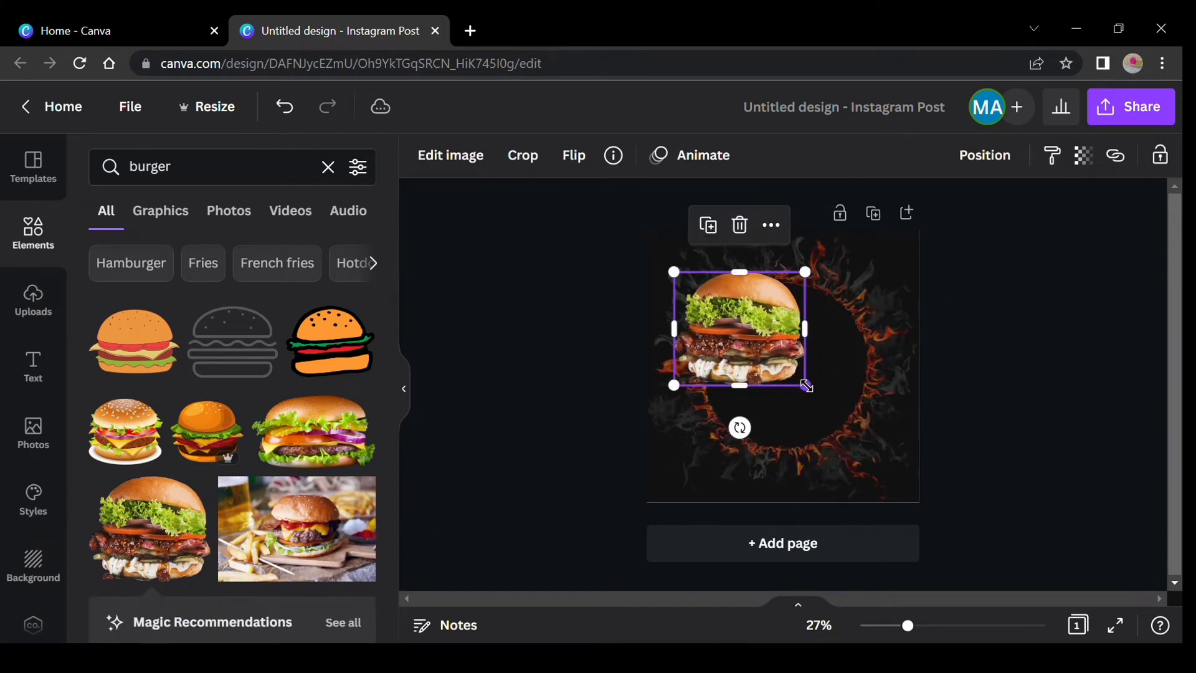
{"action": "left_click_drag", "start_coordinate": [757, 339], "coordinate": [808, 377]}
{"action": "left_click_drag", "start_coordinate": [855, 302], "coordinate": [868, 293]}
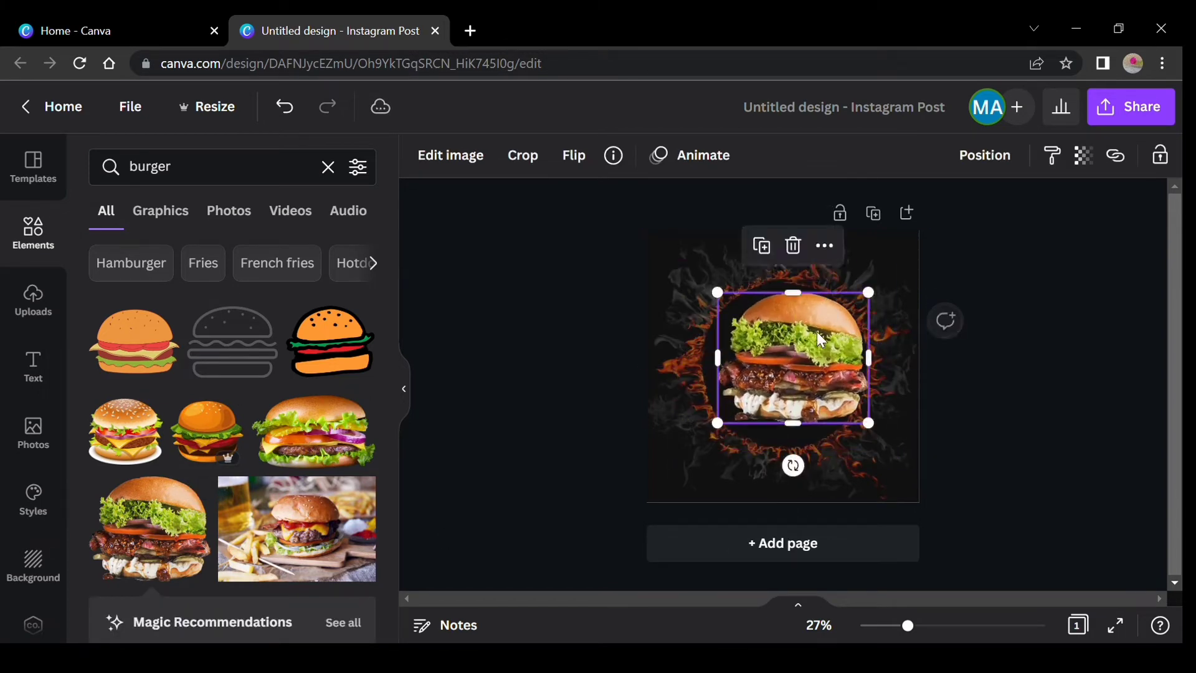
{"action": "mouse_move", "coordinate": [817, 331]}
{"action": "left_mouse_down"}
{"action": "mouse_move", "coordinate": [796, 339]}
{"action": "mouse_move", "coordinate": [807, 341]}
{"action": "left_mouse_up"}
{"action": "left_click", "coordinate": [557, 359]}
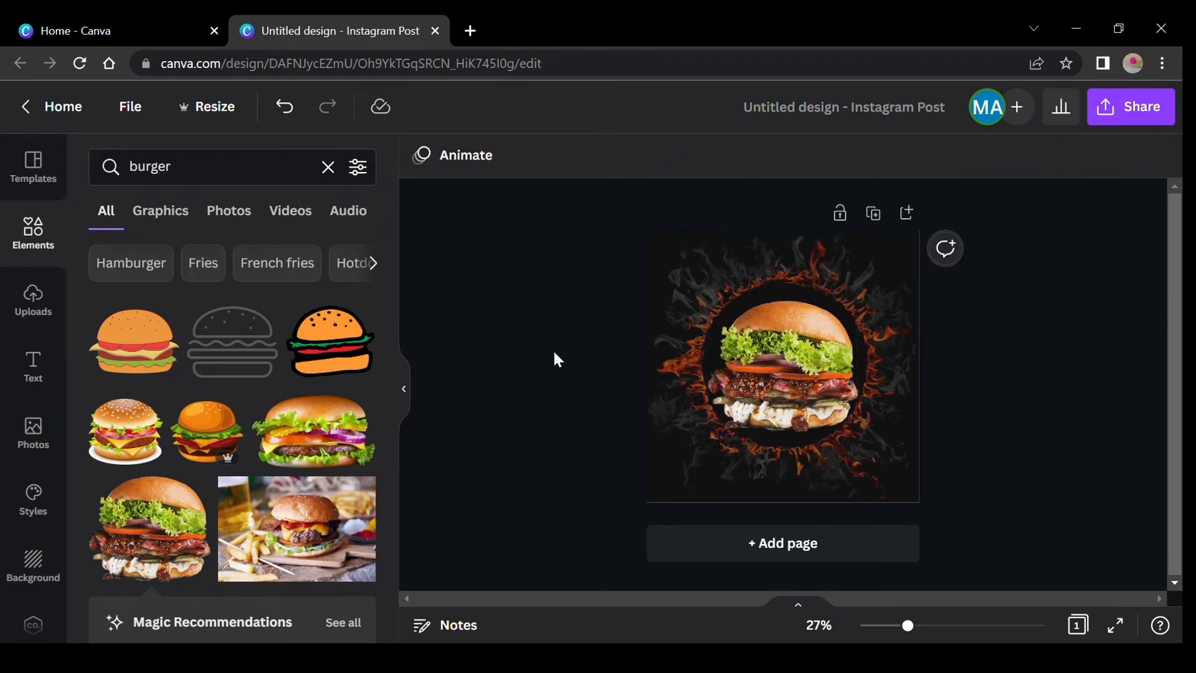
Apply a Drop shadow to the burger photo and open its colour setting.
{"action": "left_click", "coordinate": [754, 377]}
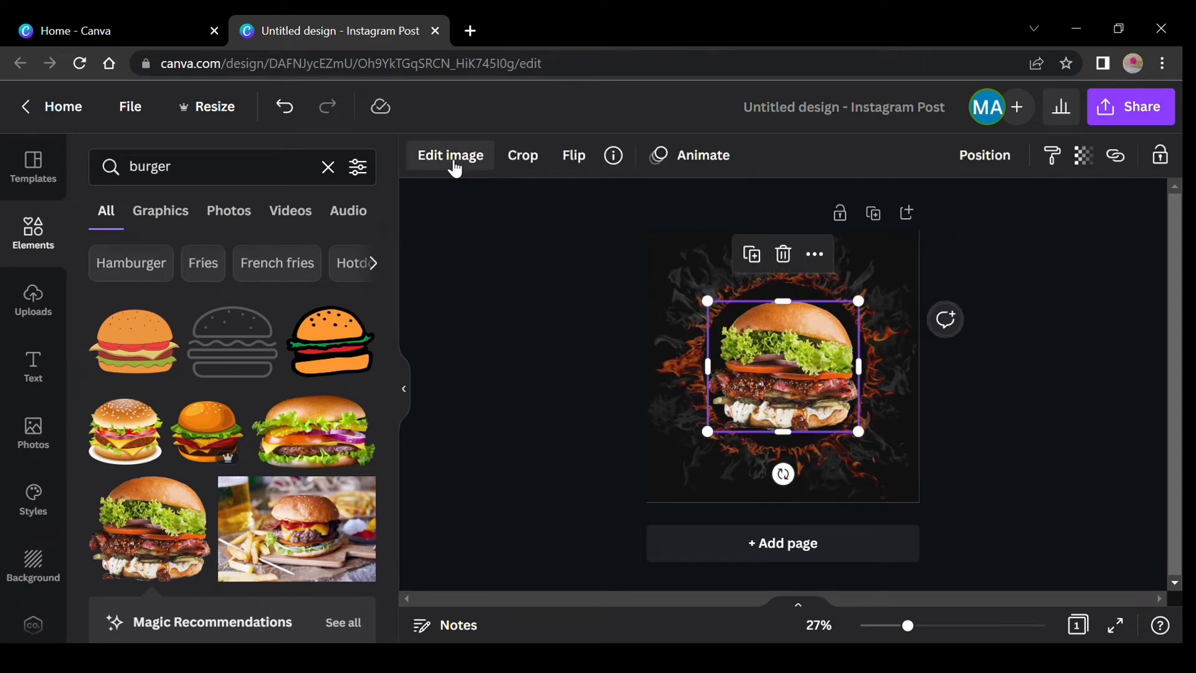
{"action": "left_click", "coordinate": [454, 165]}
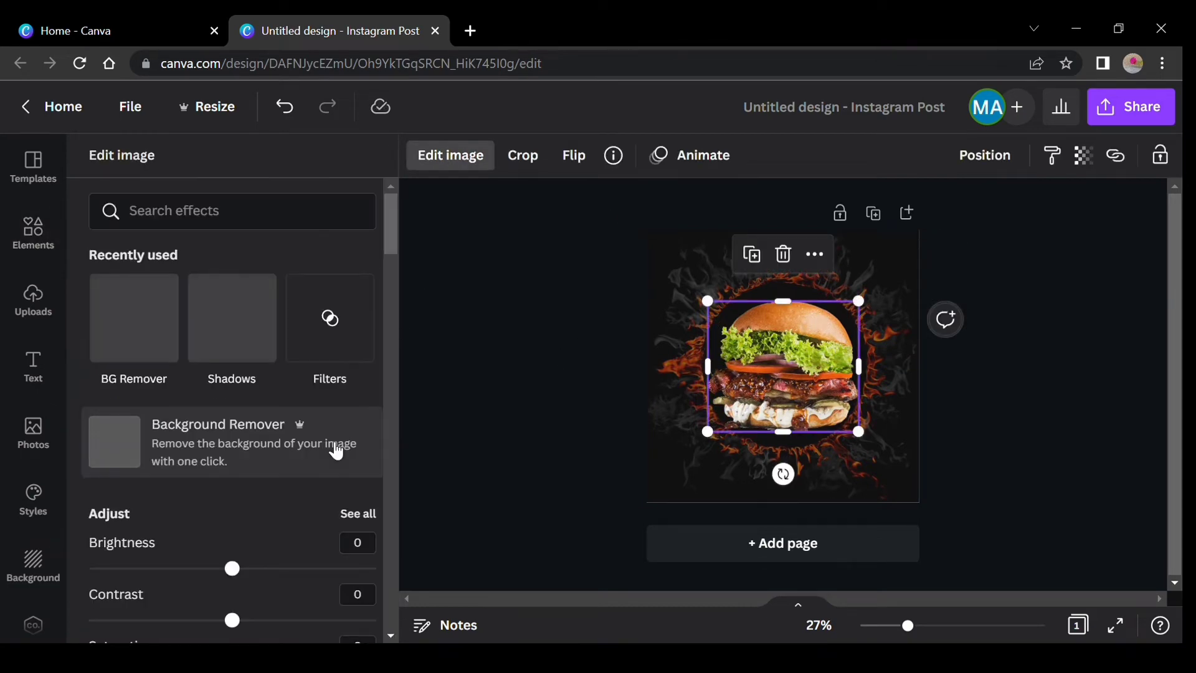
{"action": "scroll", "coordinate": [334, 449], "scroll_direction": "down", "scroll_amount": 2}
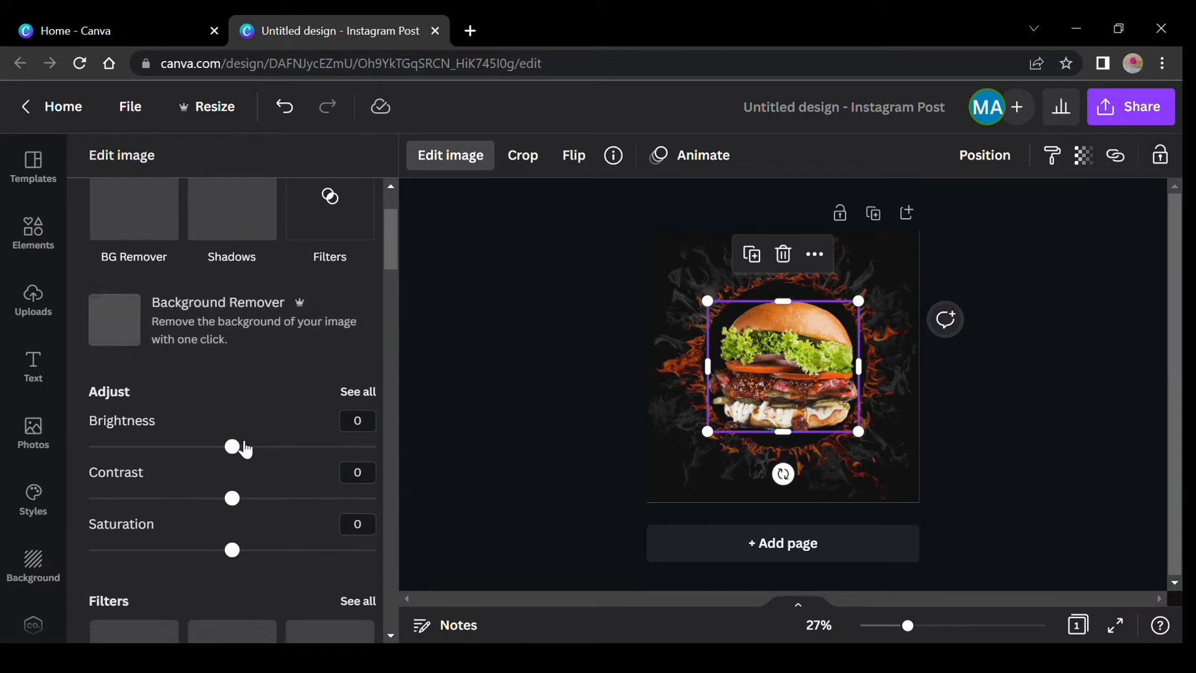
{"action": "left_click", "coordinate": [245, 229]}
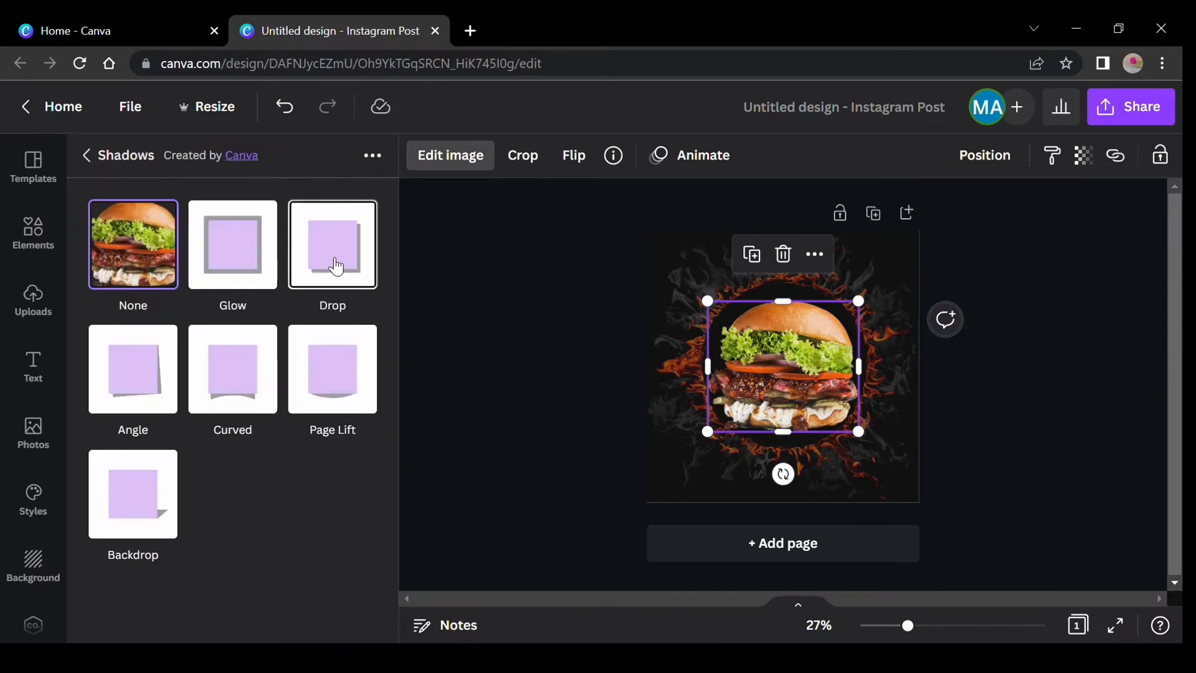
{"action": "left_click", "coordinate": [337, 267]}
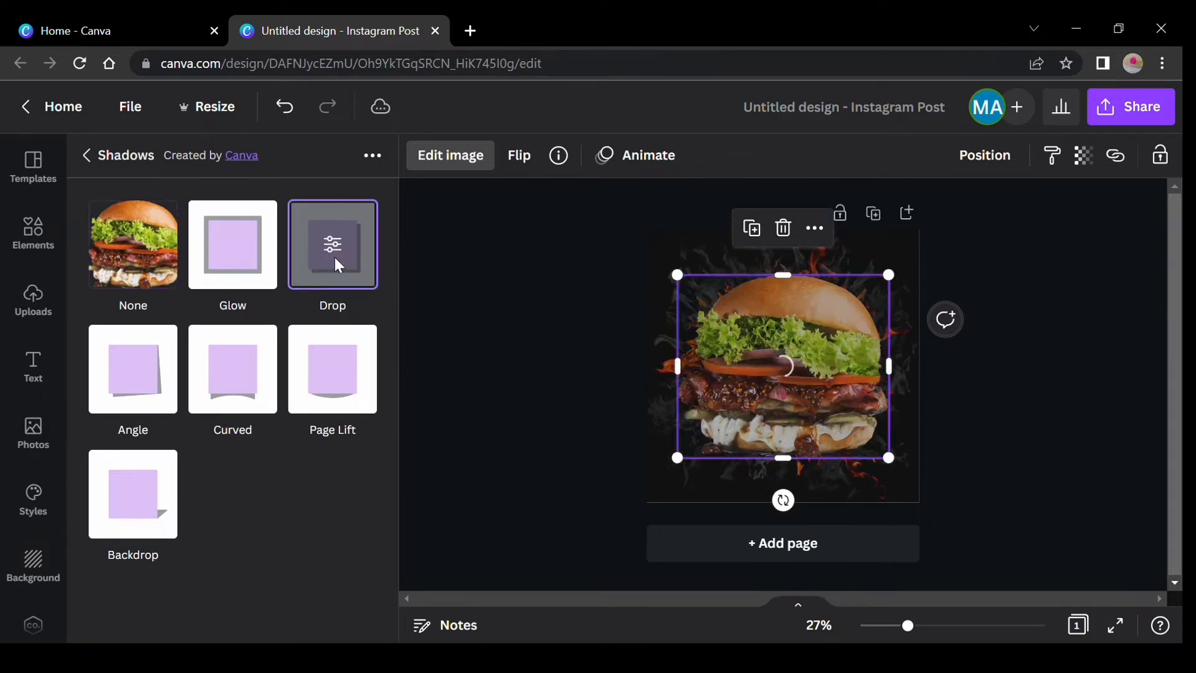
{"action": "left_click", "coordinate": [333, 244]}
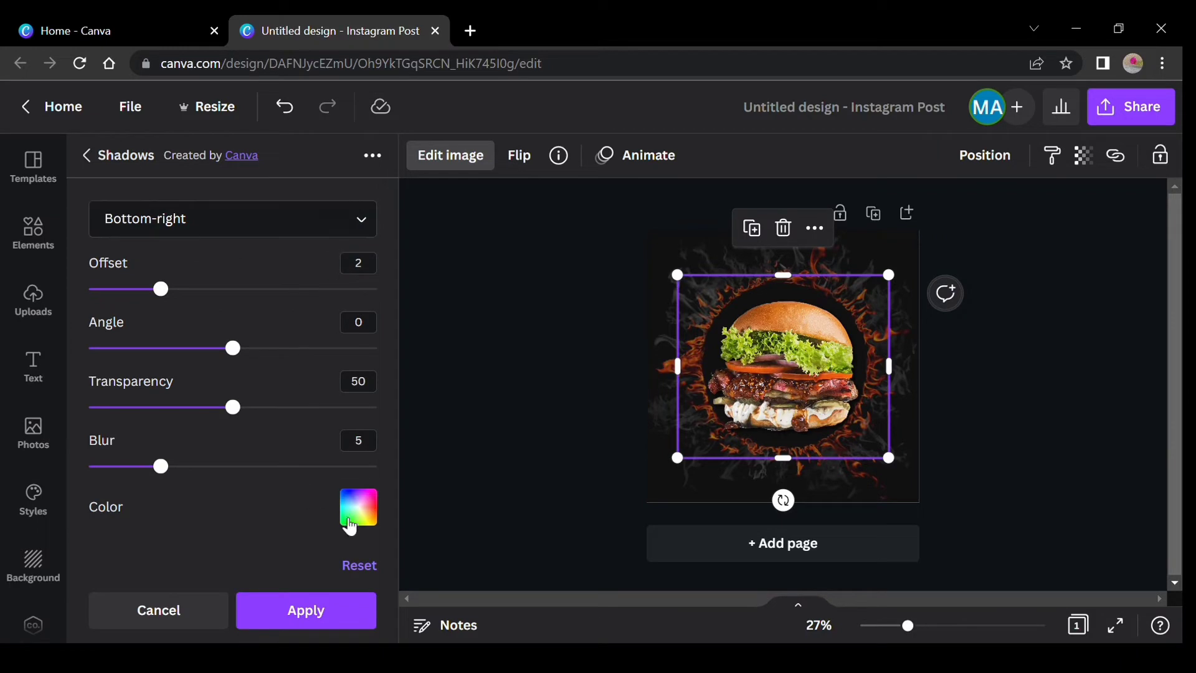
{"action": "left_click", "coordinate": [351, 527]}
{"action": "left_click", "coordinate": [440, 533]}
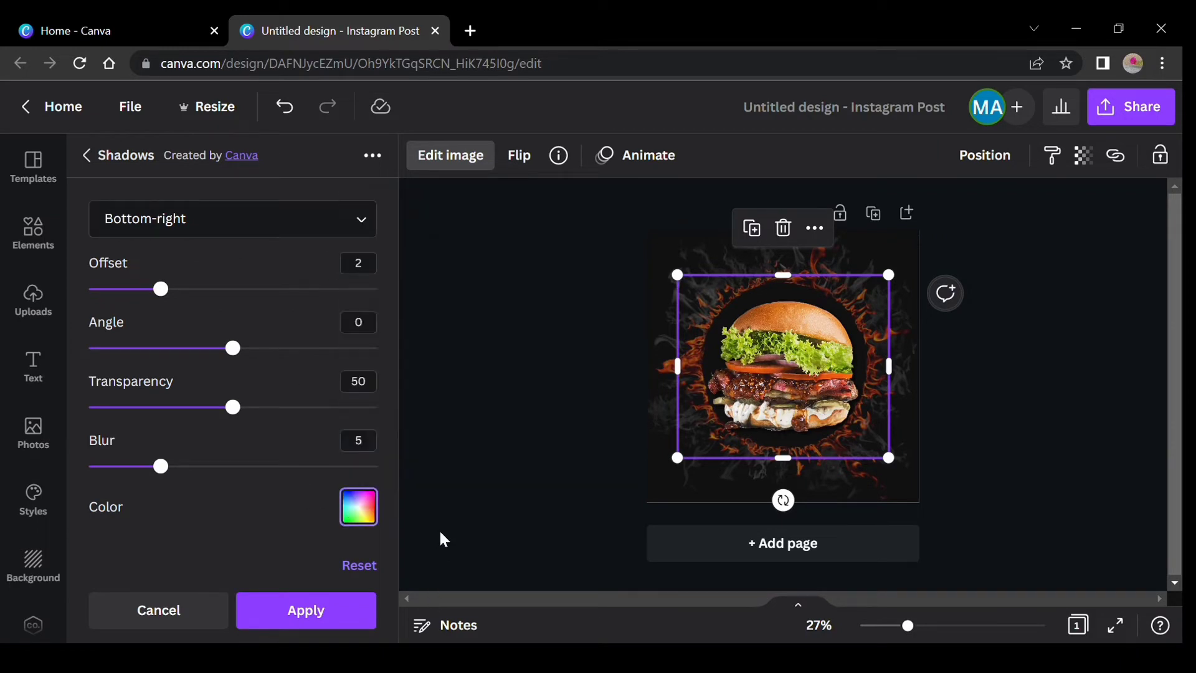
Shrink the burger photo slightly and recentre it within the flame ring.
{"action": "left_click", "coordinate": [810, 432]}
{"action": "left_click_drag", "start_coordinate": [816, 405], "coordinate": [815, 398]}
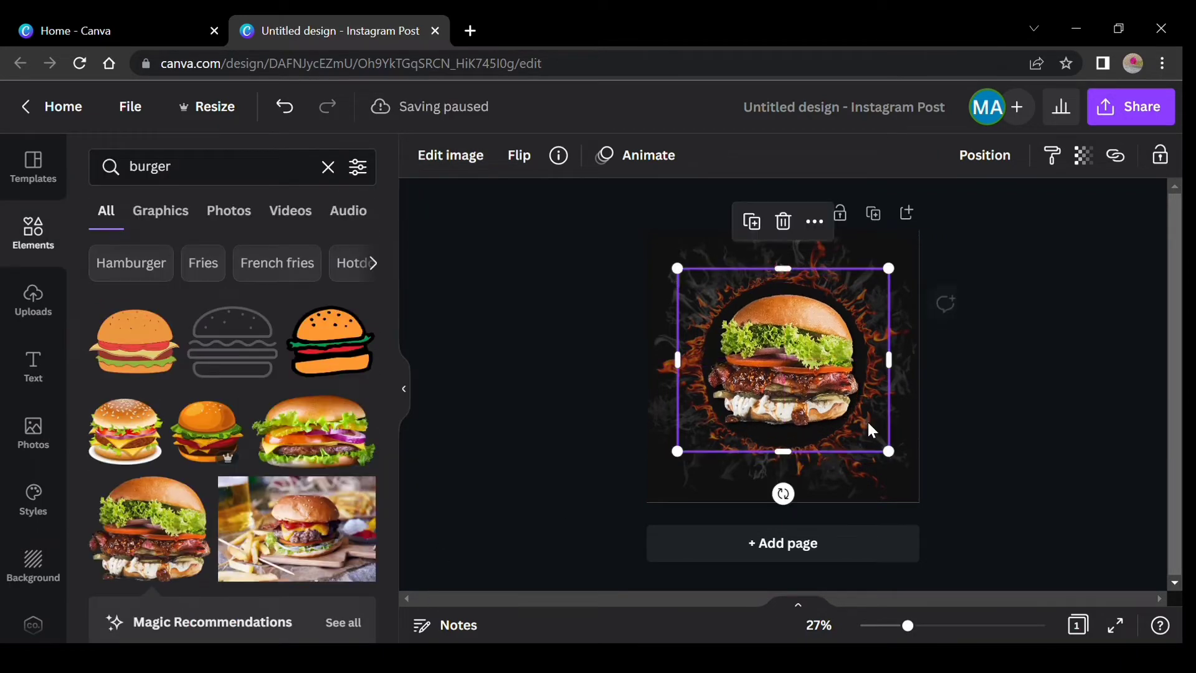
{"action": "left_click_drag", "start_coordinate": [887, 449], "coordinate": [879, 440]}
{"action": "left_click_drag", "start_coordinate": [802, 399], "coordinate": [807, 410]}
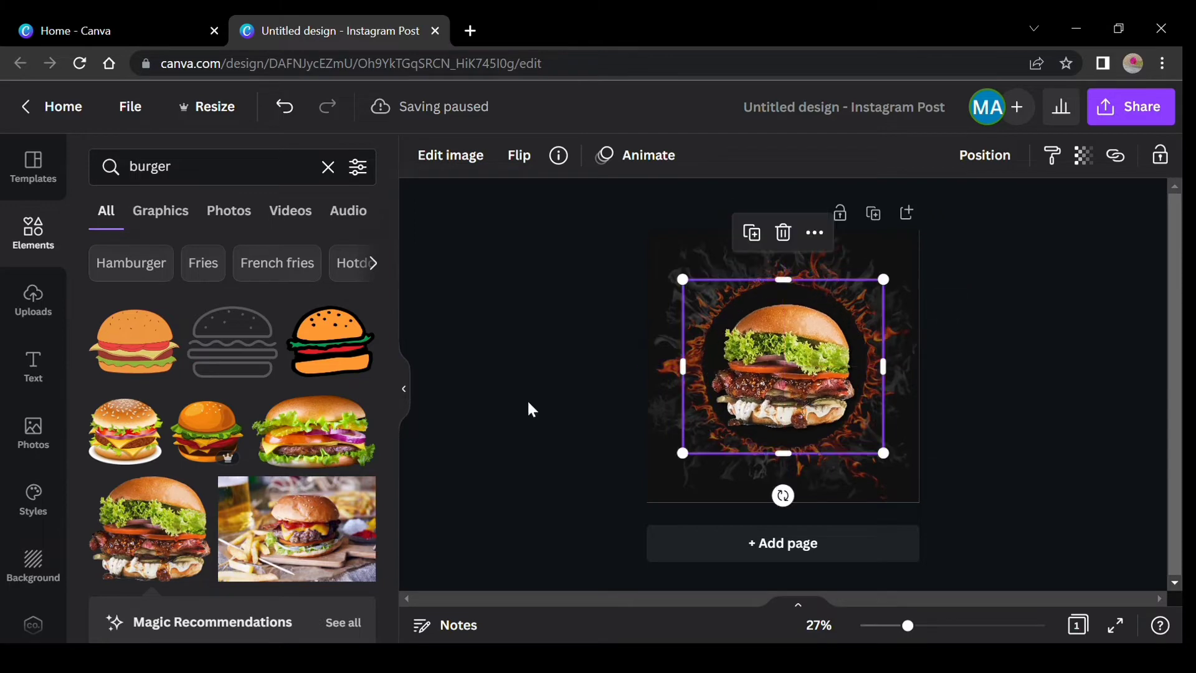
{"action": "left_click", "coordinate": [508, 406]}
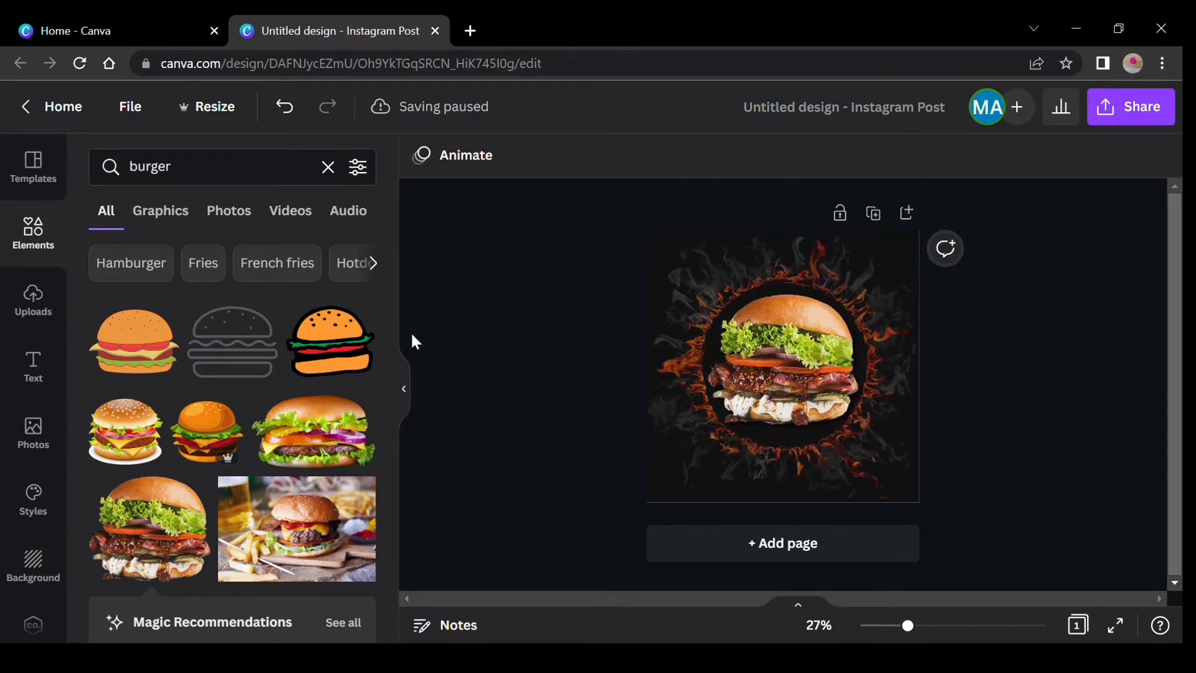
Remove the burger photo's shadow effect and set its brightness to -8.
{"action": "left_click", "coordinate": [778, 348]}
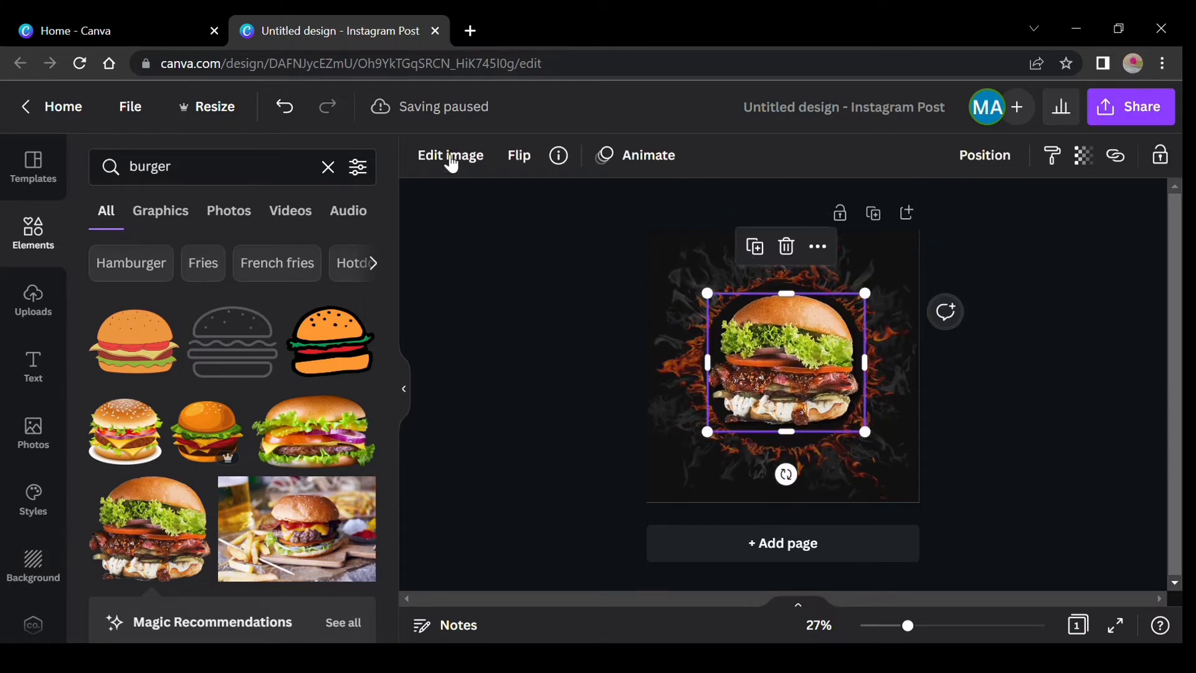
{"action": "scroll", "coordinate": [294, 391], "scroll_direction": "down", "scroll_amount": 10}
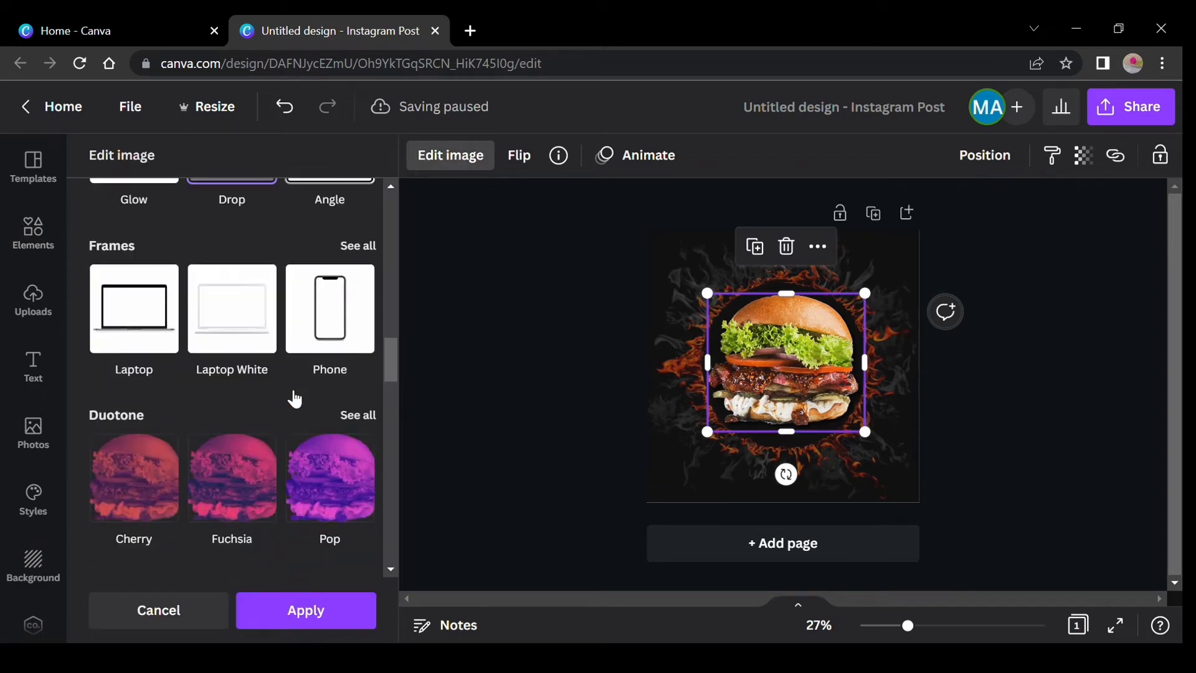
{"action": "scroll", "coordinate": [293, 390], "scroll_direction": "up", "scroll_amount": 6}
{"action": "scroll", "coordinate": [296, 397], "scroll_direction": "up", "scroll_amount": 4}
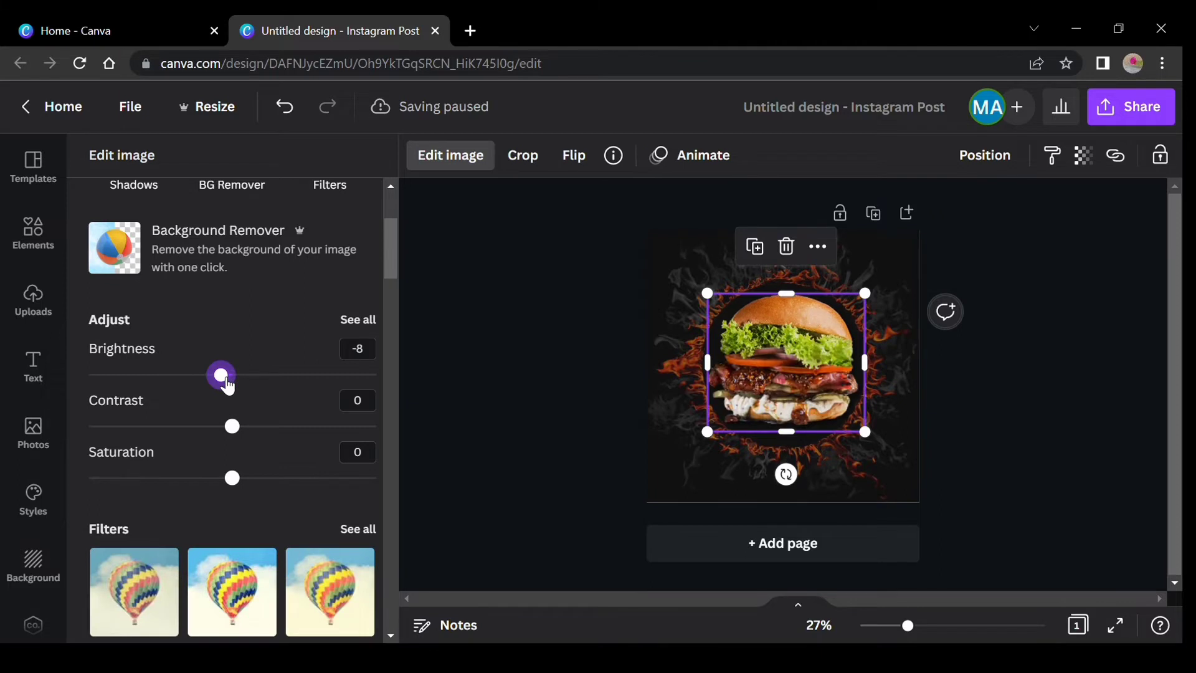
{"action": "left_click", "coordinate": [569, 364]}
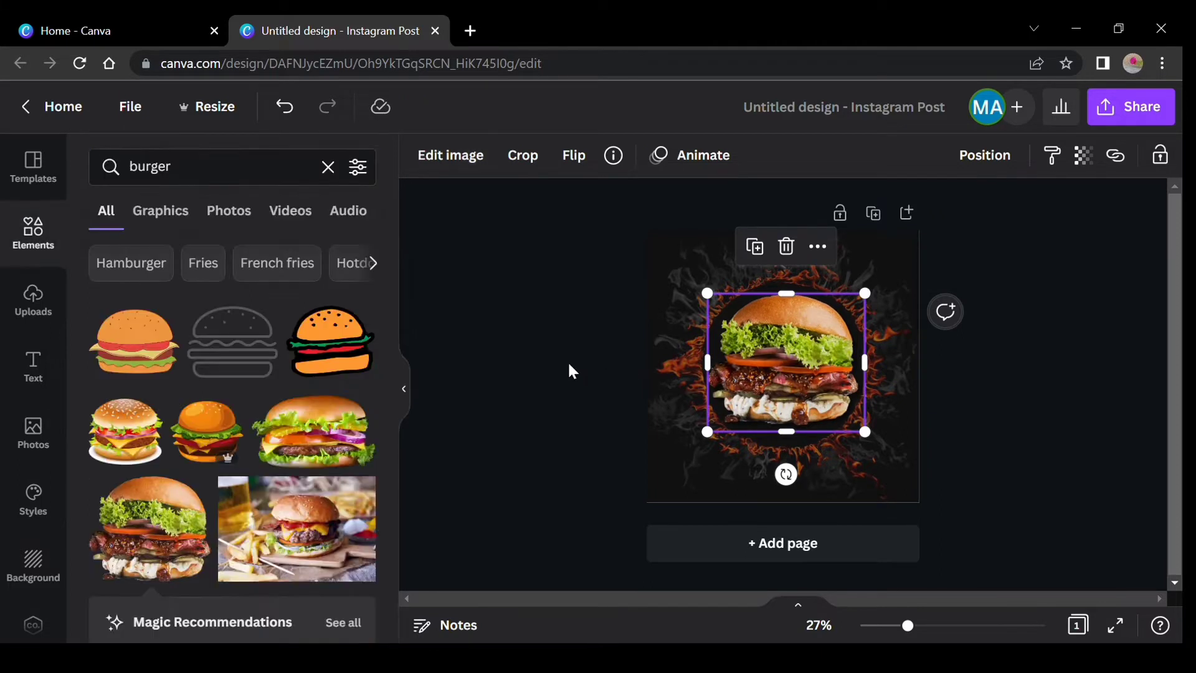
Enlarge the burger photo slightly and centre it within the flame ring.
{"action": "left_click", "coordinate": [855, 332]}
{"action": "left_click_drag", "start_coordinate": [865, 292], "coordinate": [877, 283]}
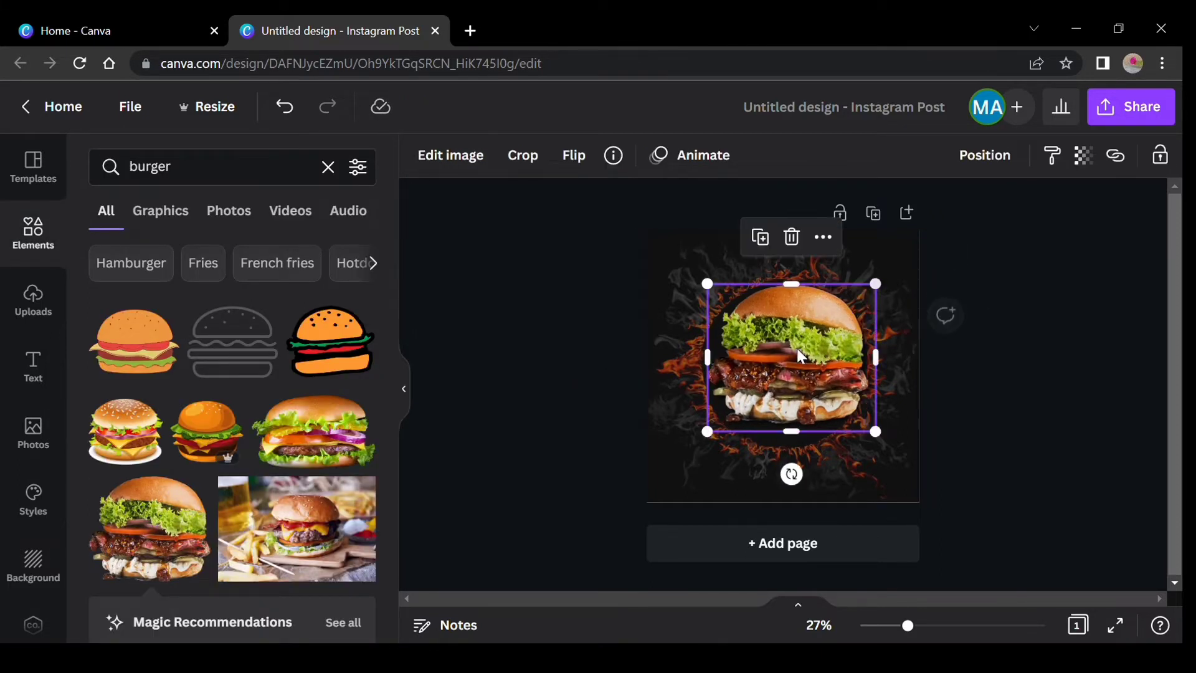
{"action": "left_click_drag", "start_coordinate": [798, 355], "coordinate": [788, 367]}
{"action": "left_click", "coordinate": [587, 460]}
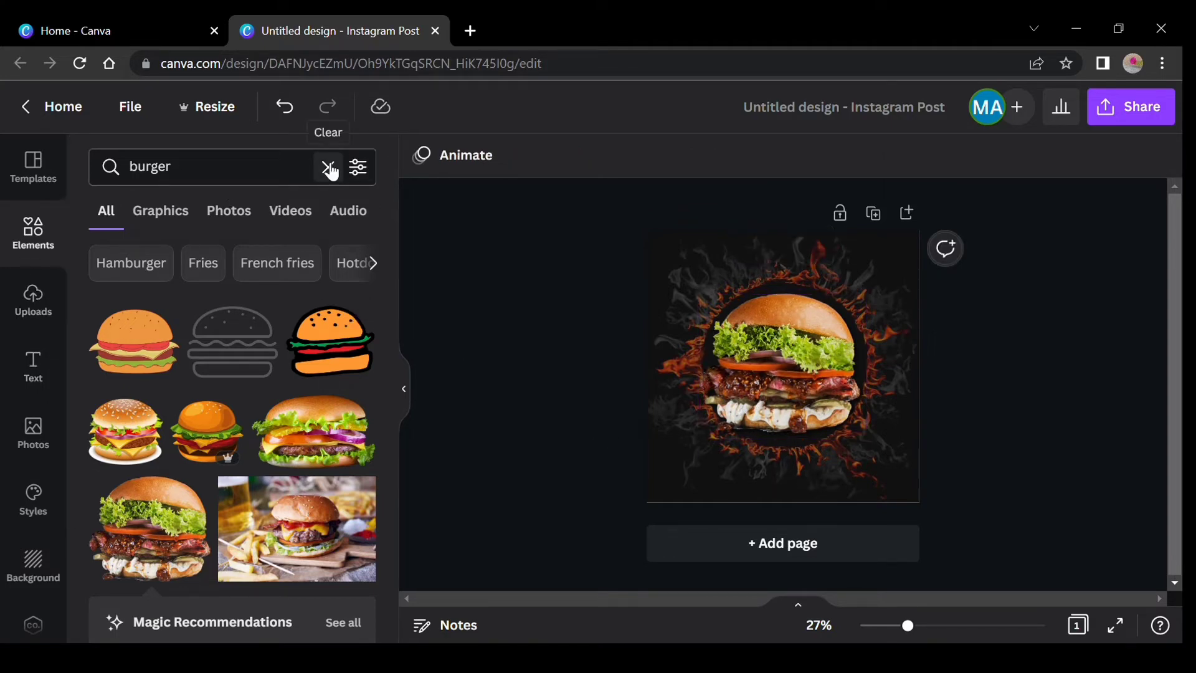
Clear the element search and set the flame-ring background image's transparency to 78.
{"action": "left_click", "coordinate": [328, 168]}
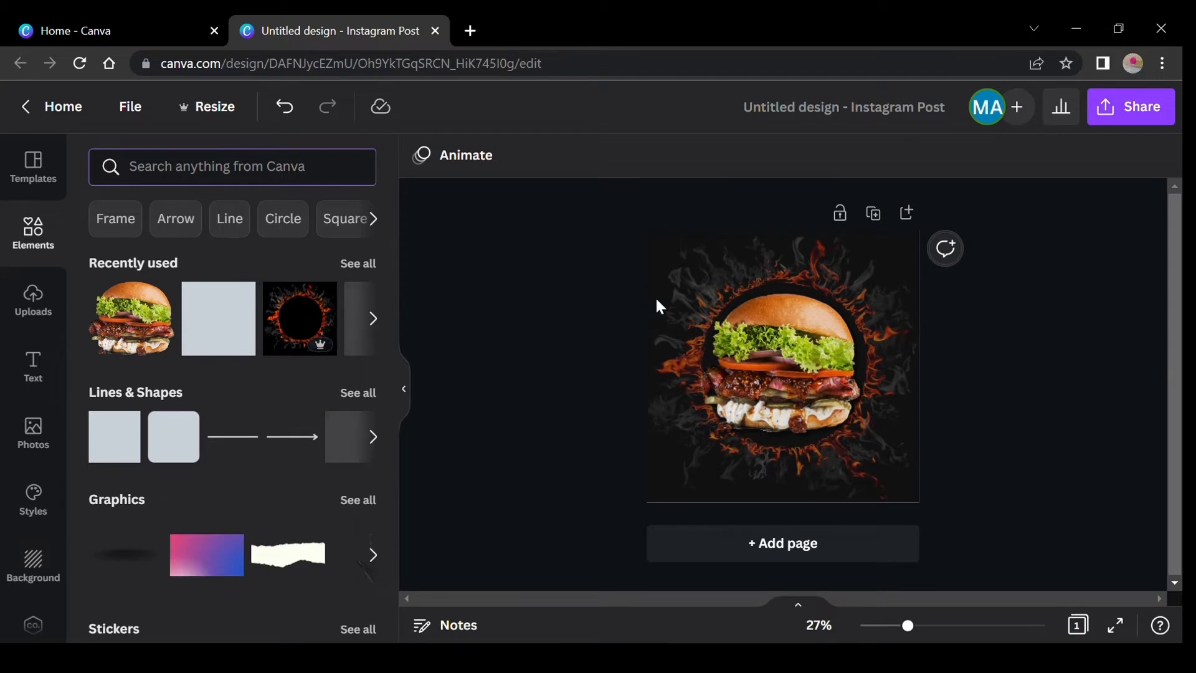
{"action": "left_click_drag", "start_coordinate": [658, 305], "coordinate": [658, 379]}
{"action": "left_click", "coordinate": [720, 269]}
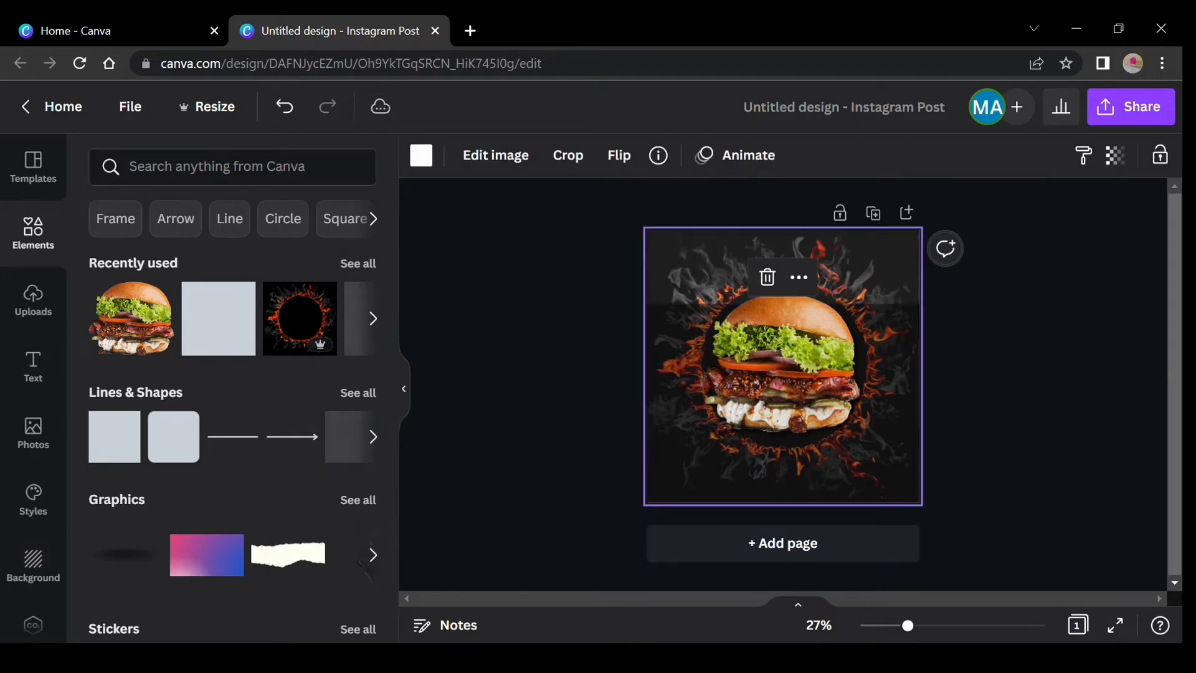
{"action": "left_click", "coordinate": [1115, 157]}
{"action": "left_click", "coordinate": [1067, 231]}
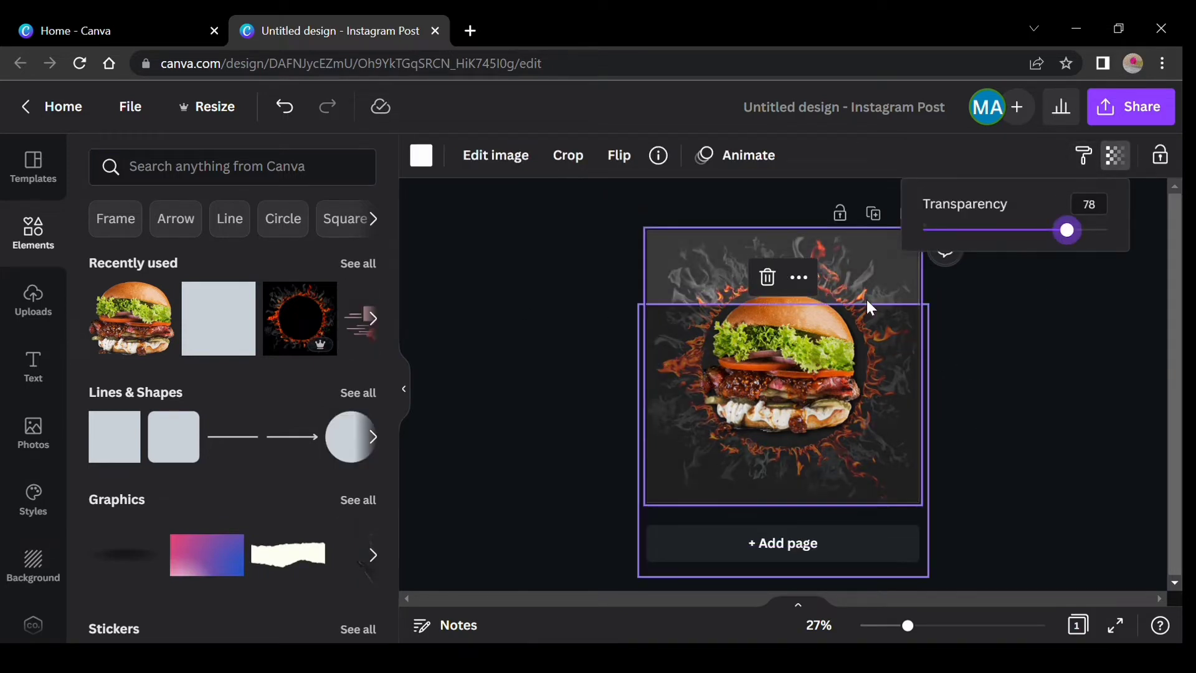
{"action": "right_click", "coordinate": [875, 271]}
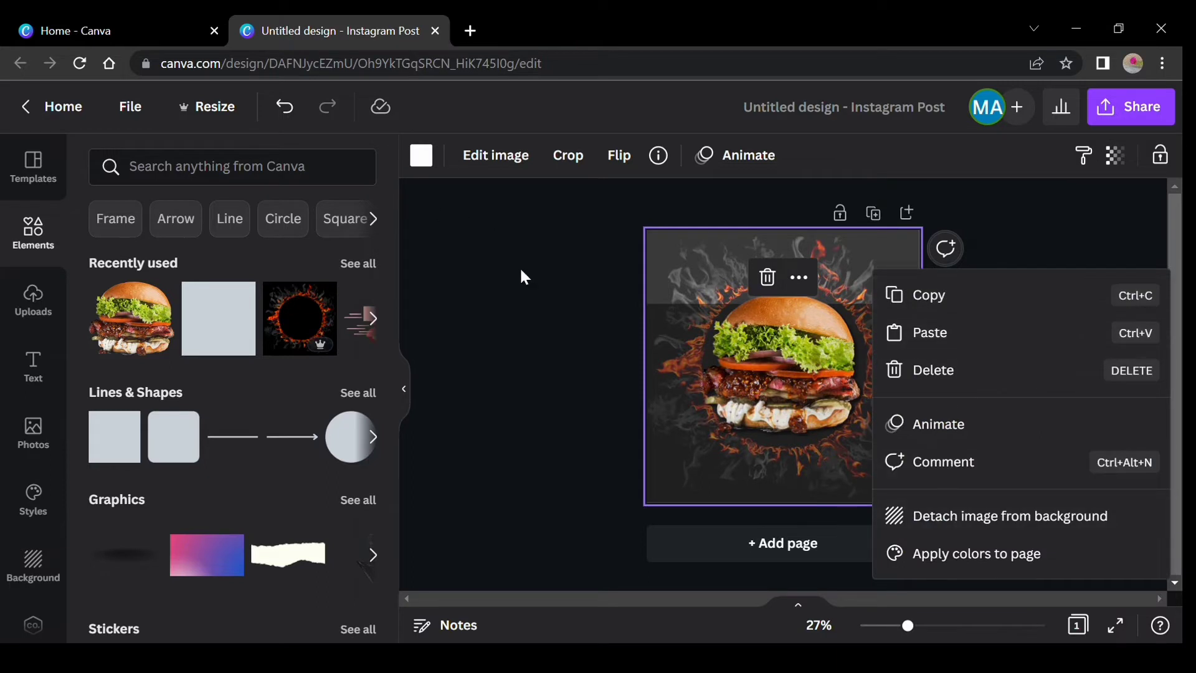
{"action": "left_click_drag", "start_coordinate": [701, 400], "coordinate": [696, 323]}
{"action": "left_click", "coordinate": [585, 324]}
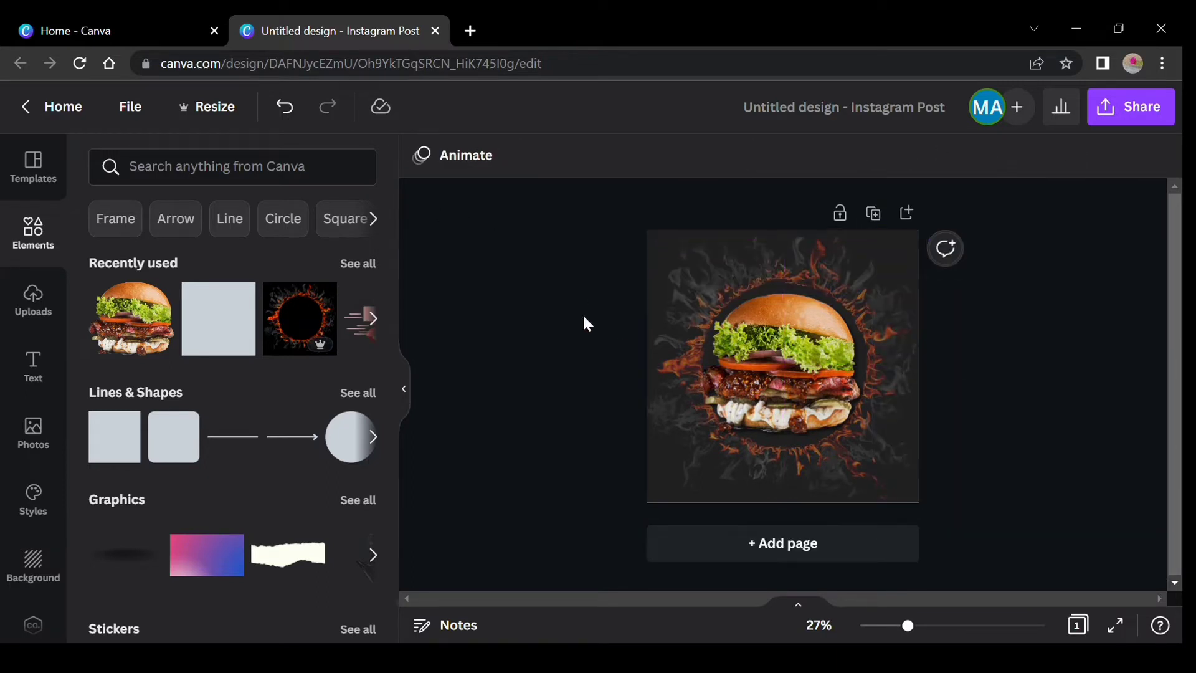
{"action": "left_click", "coordinate": [770, 367]}
{"action": "left_click", "coordinate": [587, 339]}
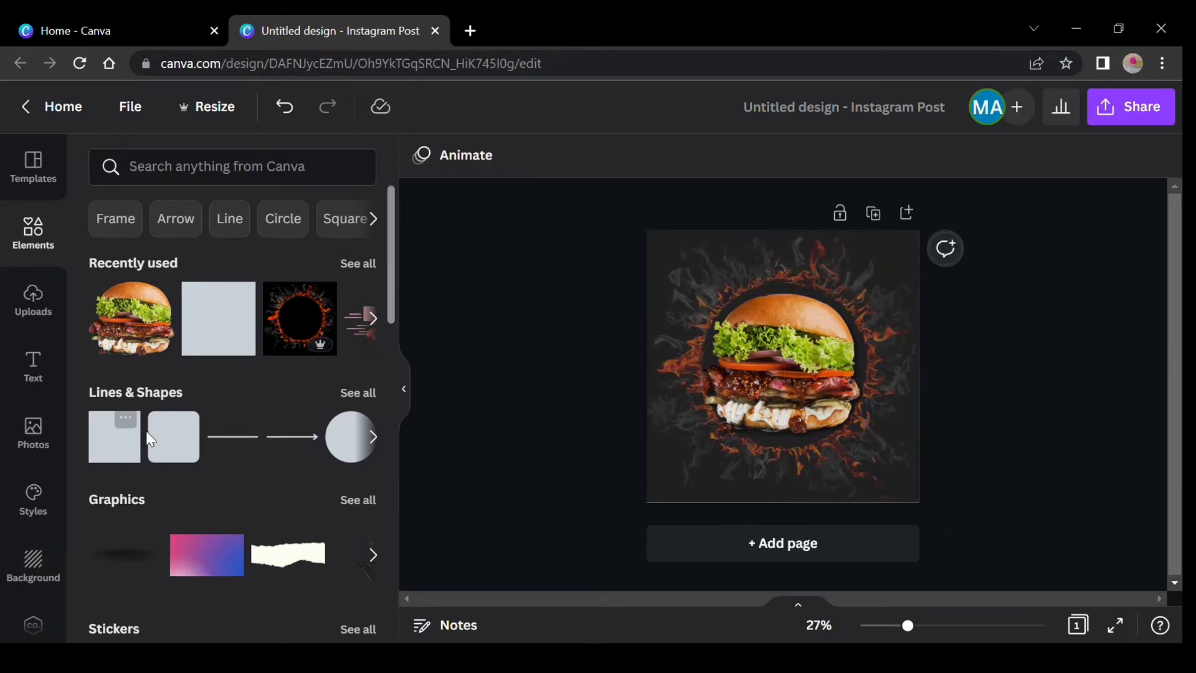
Add an orange rounded square, reduce it to a small flat bar and place it below the flame ring.
{"action": "left_click", "coordinate": [558, 160]}
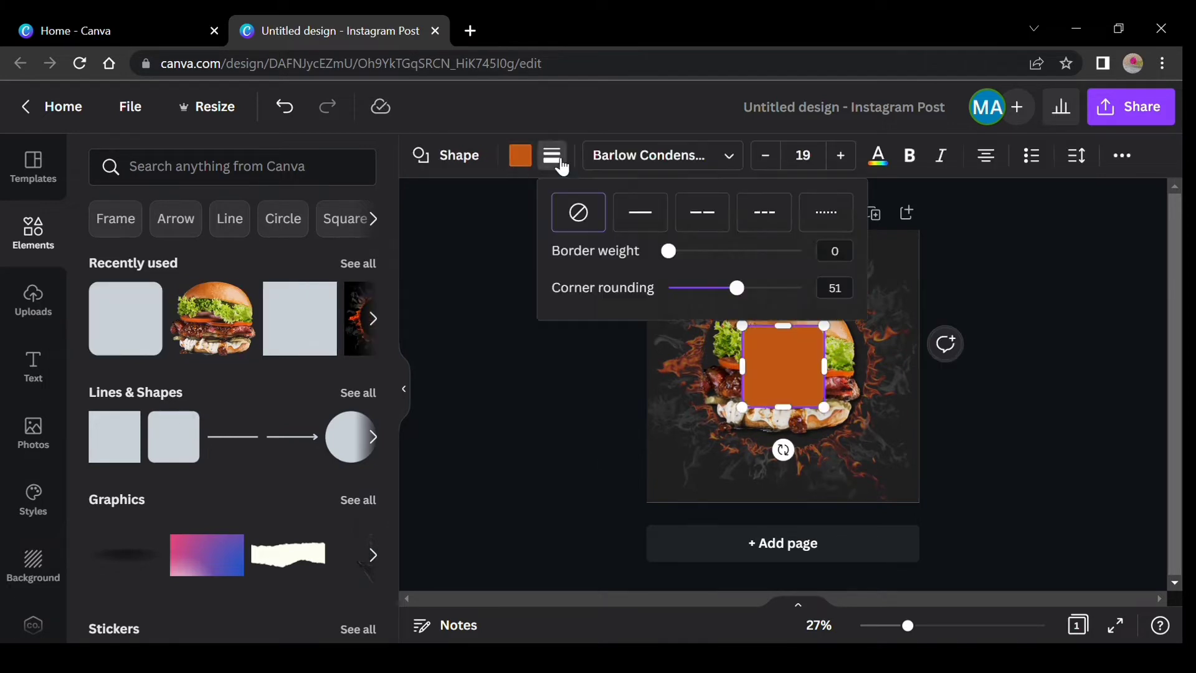
{"action": "left_click_drag", "start_coordinate": [825, 407], "coordinate": [817, 353]}
{"action": "left_click_drag", "start_coordinate": [795, 395], "coordinate": [799, 531]}
{"action": "left_click_drag", "start_coordinate": [821, 462], "coordinate": [815, 467]}
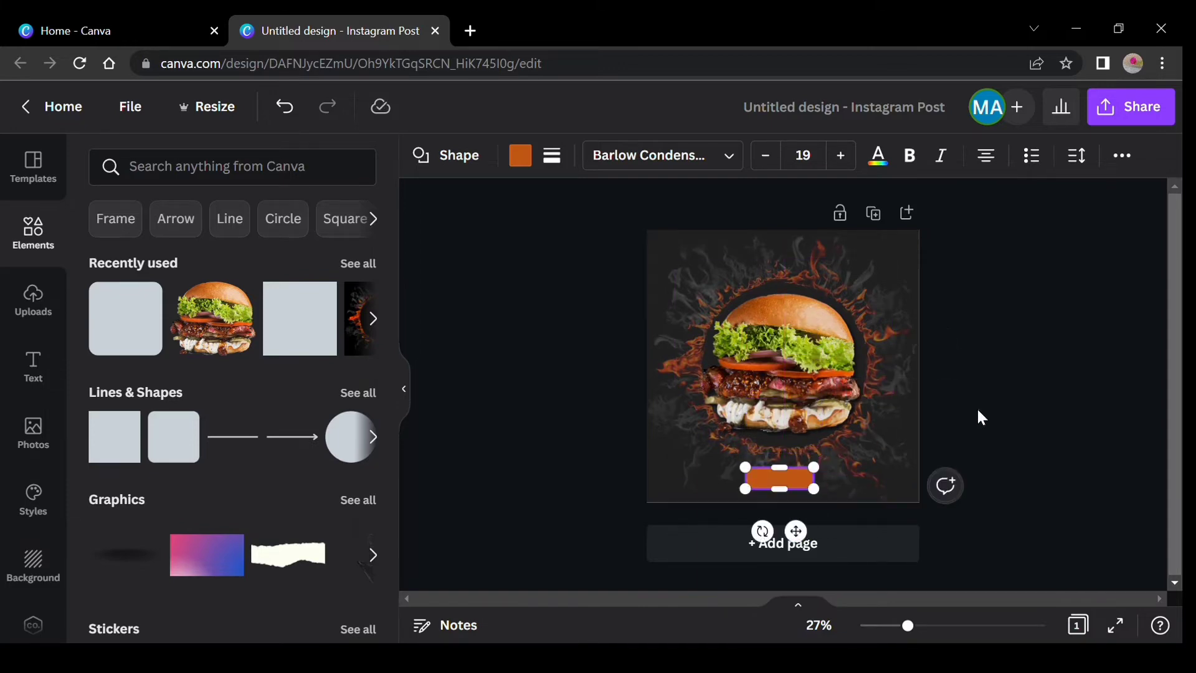
Shrink the orange bar slightly and centre it horizontally below the burger.
{"action": "left_click", "coordinate": [977, 409]}
{"action": "scroll", "coordinate": [977, 409], "scroll_direction": "up", "scroll_amount": 3}
{"action": "scroll", "coordinate": [977, 407], "scroll_direction": "up", "scroll_amount": 2}
{"action": "scroll", "coordinate": [978, 409], "scroll_direction": "down", "scroll_amount": 3}
{"action": "left_click", "coordinate": [841, 430]}
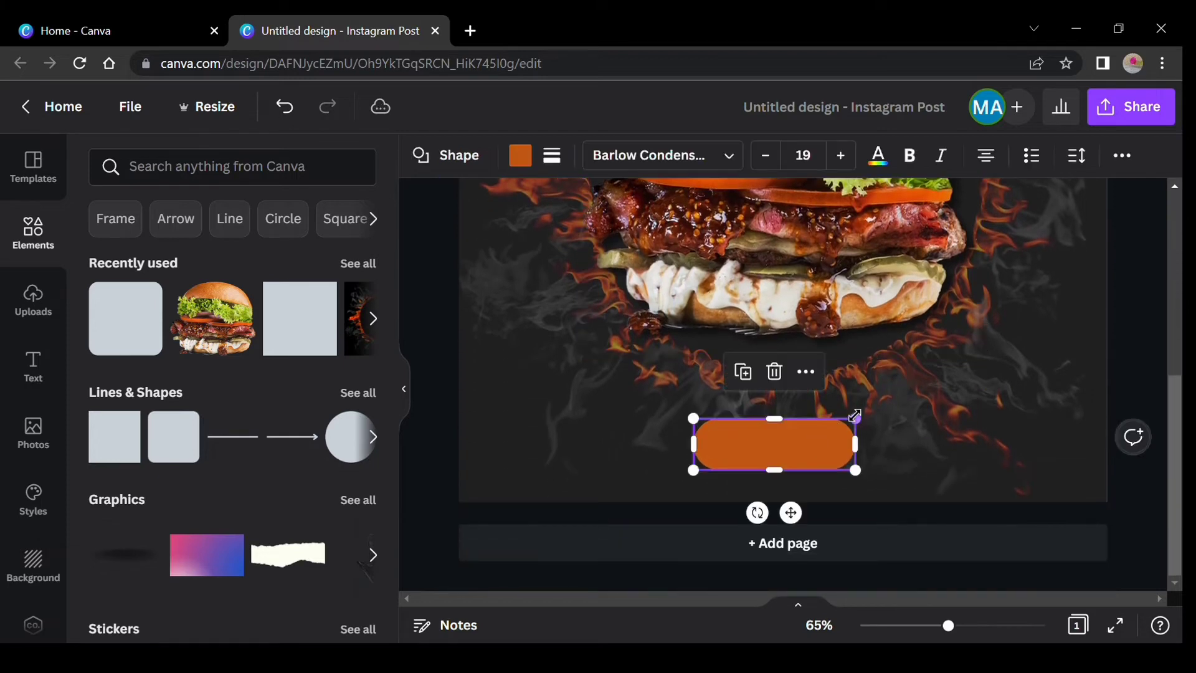
{"action": "left_click_drag", "start_coordinate": [855, 416], "coordinate": [835, 422]}
{"action": "left_click_drag", "start_coordinate": [780, 510], "coordinate": [801, 510]}
Add a heading reading "ORDER NOW".
{"action": "left_click", "coordinate": [33, 367]}
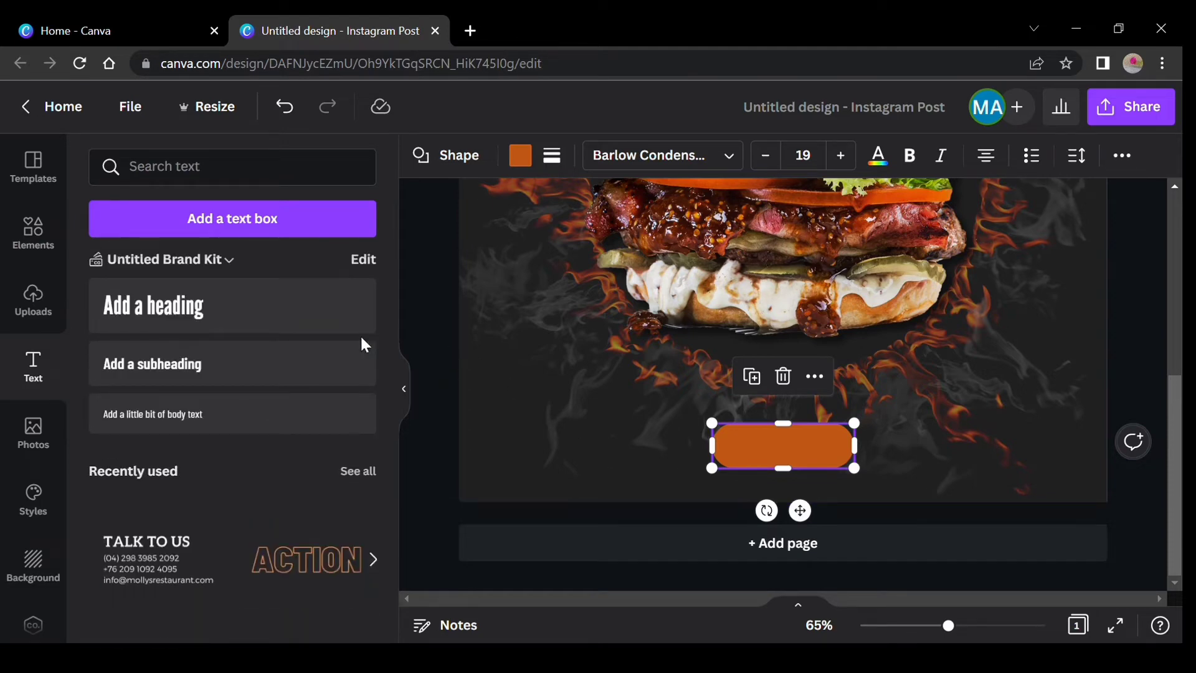
{"action": "left_click", "coordinate": [307, 315]}
{"action": "type", "text": "ORDER"}
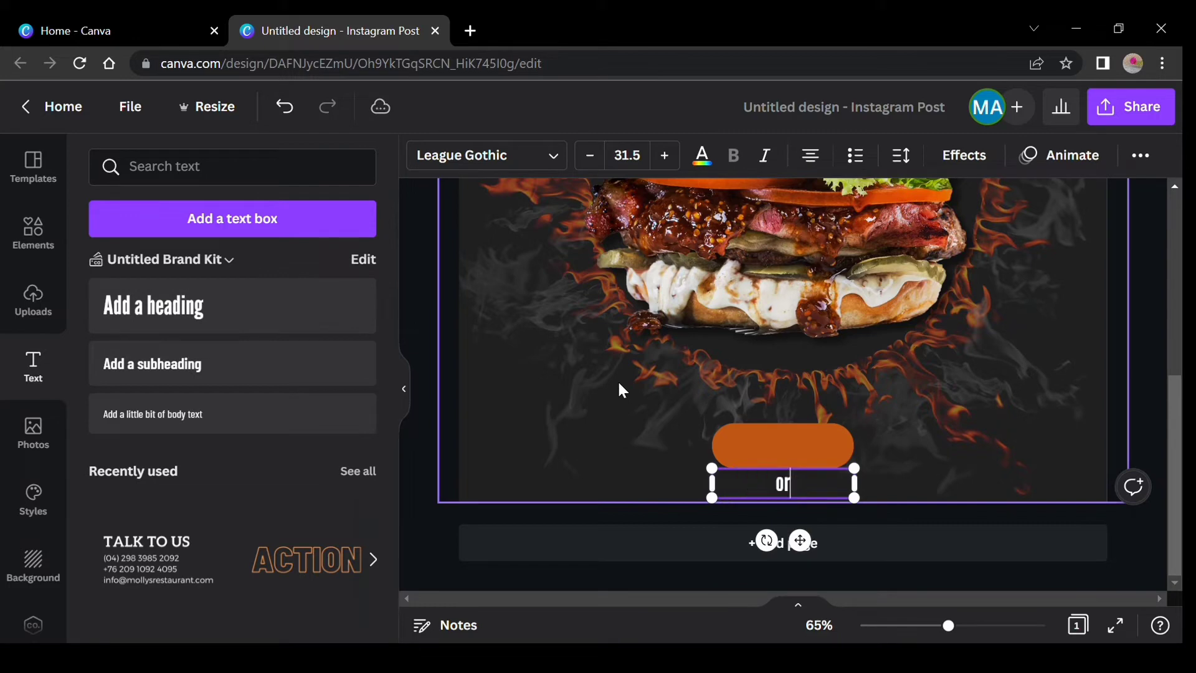
{"action": "type", "text": " NOW"}
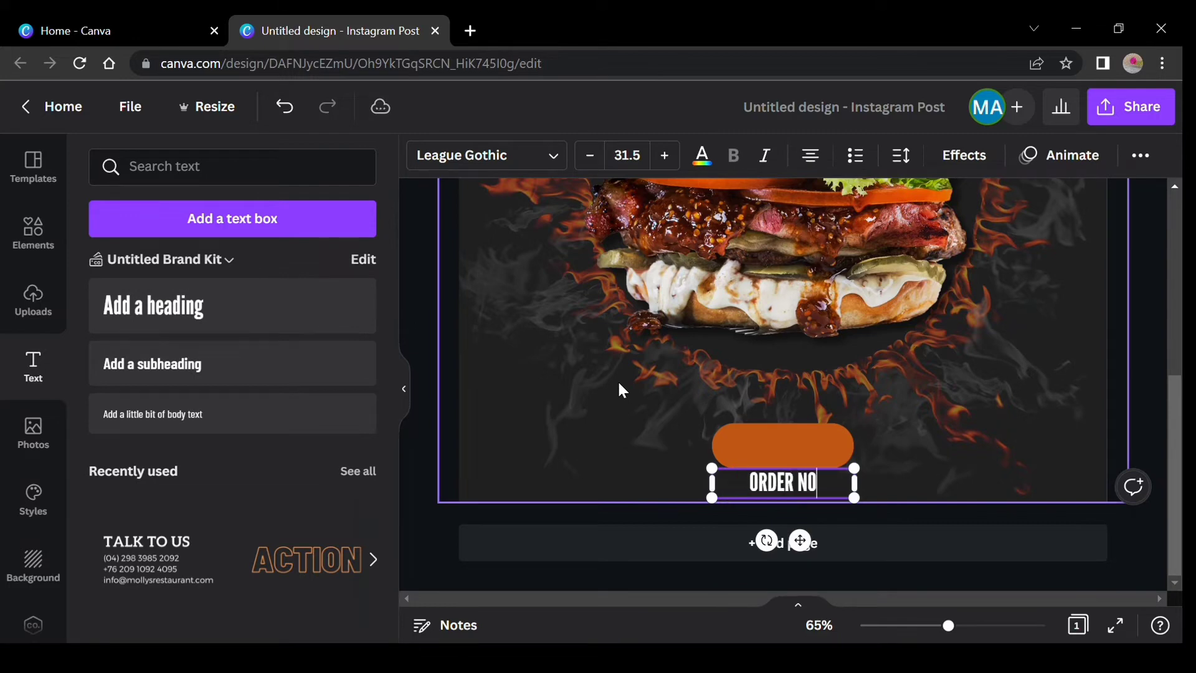
Set the ORDER NOW heading's font size to 22.5.
{"action": "left_click", "coordinate": [588, 155]}
{"action": "left_click", "coordinate": [588, 156]}
{"action": "left_click", "coordinate": [589, 156]}
{"action": "left_click", "coordinate": [589, 156]}
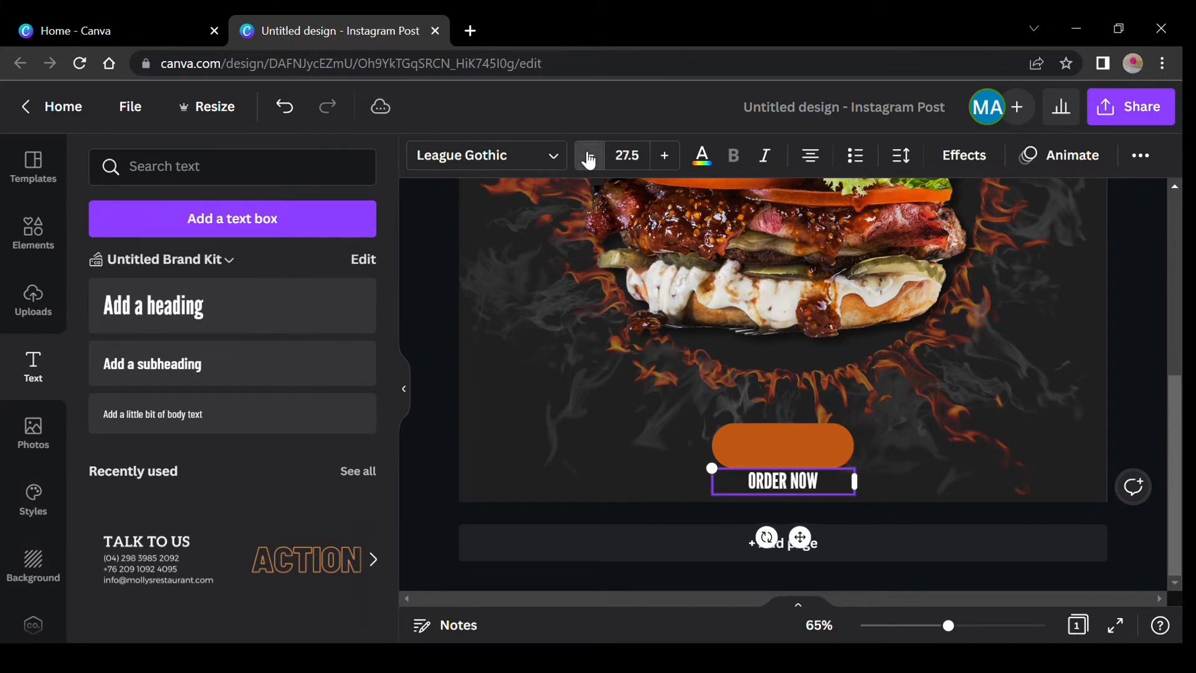
{"action": "left_click", "coordinate": [589, 155]}
{"action": "left_click", "coordinate": [589, 156]}
{"action": "left_click", "coordinate": [589, 156]}
{"action": "left_click", "coordinate": [588, 156]}
{"action": "left_click", "coordinate": [589, 156]}
{"action": "left_click", "coordinate": [589, 156]}
{"action": "left_click", "coordinate": [666, 156]}
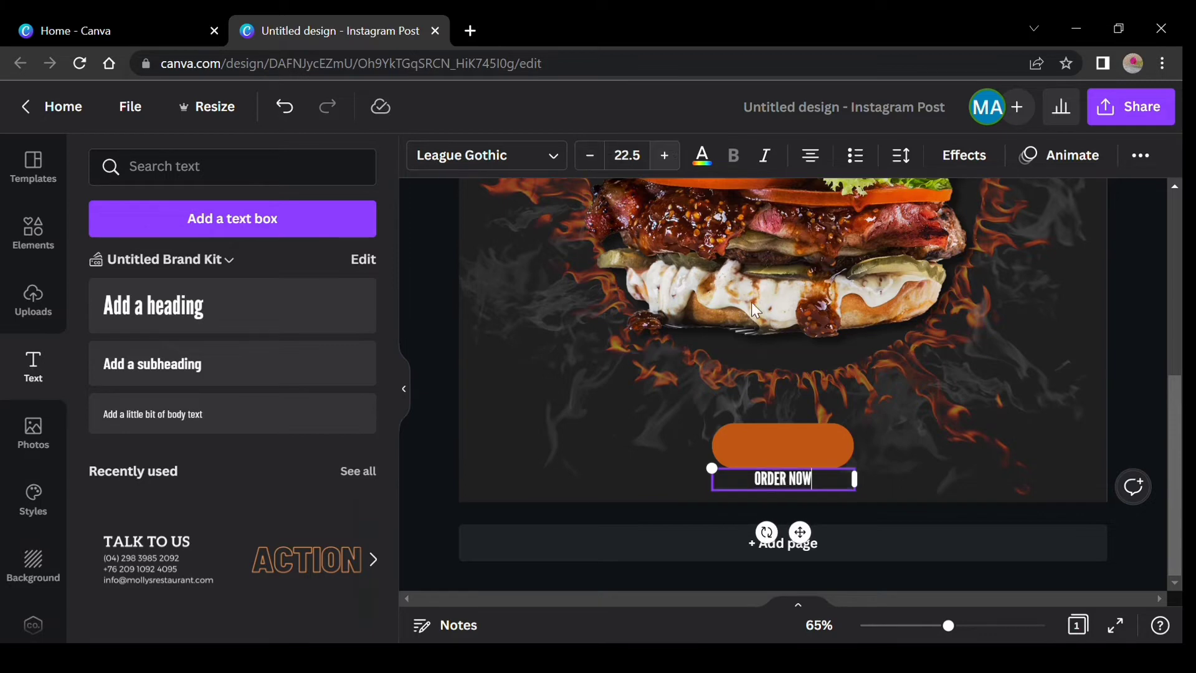
Move the ORDER NOW text onto the orange bar, narrow its text box and centre it there.
{"action": "left_click_drag", "start_coordinate": [800, 530], "coordinate": [802, 495]}
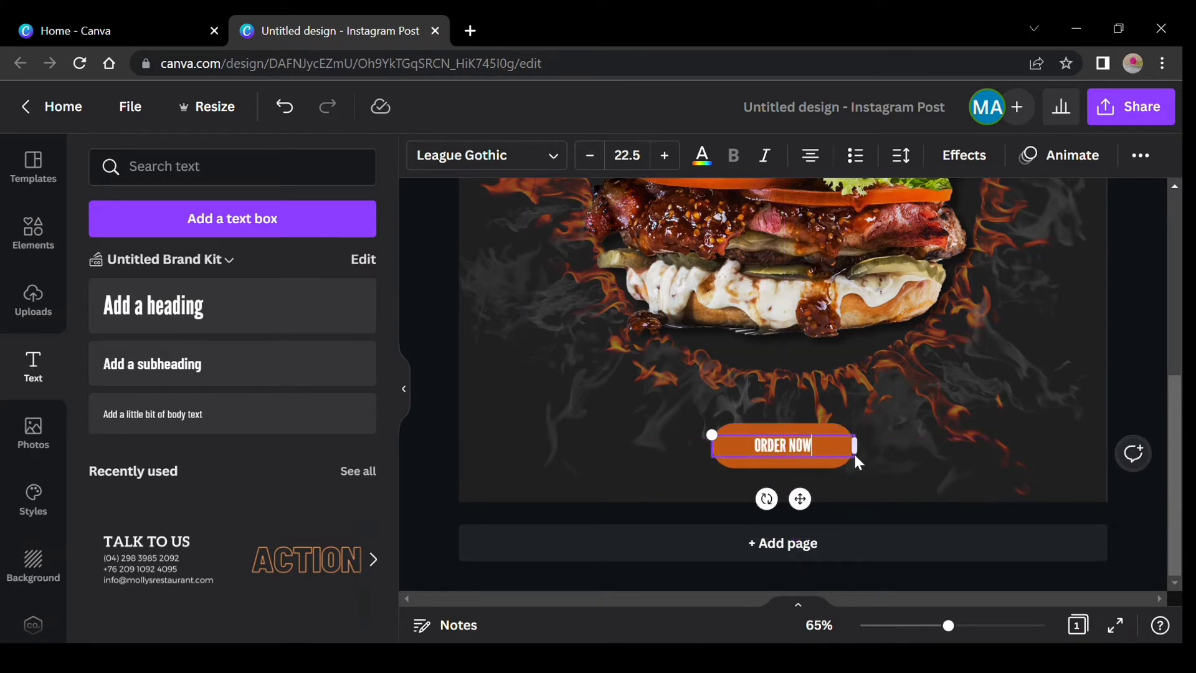
{"action": "left_click_drag", "start_coordinate": [853, 446], "coordinate": [800, 441]}
{"action": "left_click_drag", "start_coordinate": [773, 501], "coordinate": [799, 502]}
Shrink the orange bar to fit closely around the ORDER NOW text and recentre it.
{"action": "left_click", "coordinate": [843, 454]}
{"action": "left_click_drag", "start_coordinate": [860, 419], "coordinate": [820, 429]}
{"action": "left_click_drag", "start_coordinate": [779, 510], "coordinate": [799, 506]}
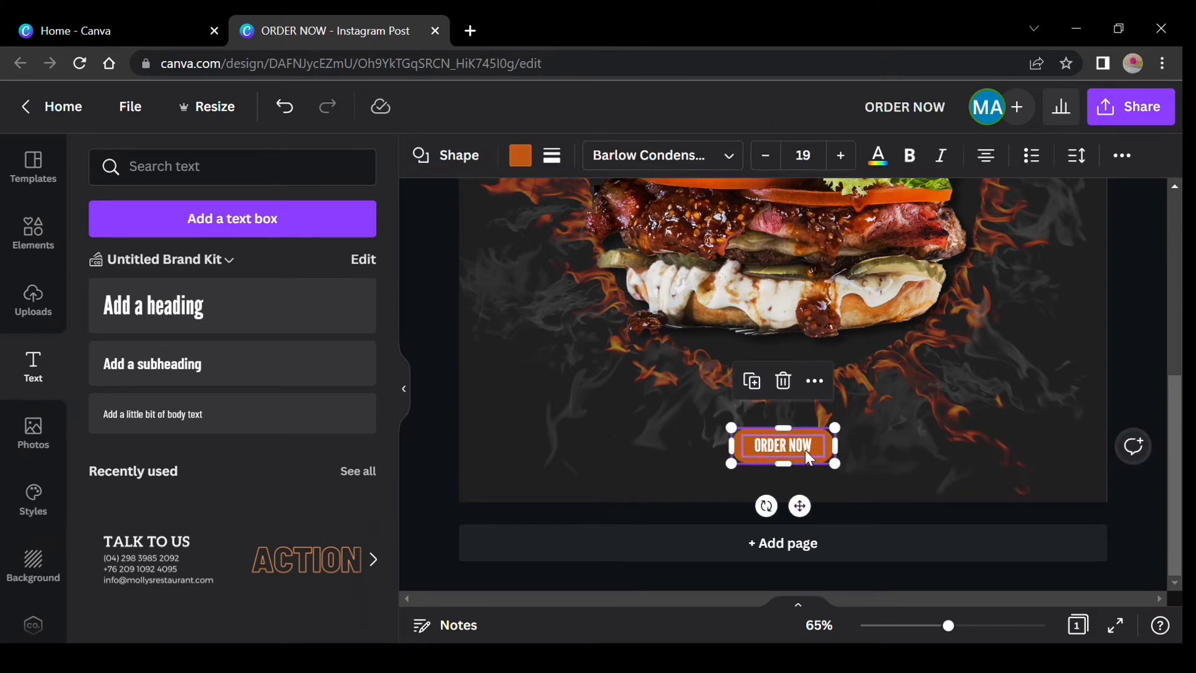
Group the ORDER NOW text with its orange bar, enlarge the group slightly and move it up a little.
{"action": "left_click", "coordinate": [803, 446]}
{"action": "left_click", "coordinate": [814, 460]}
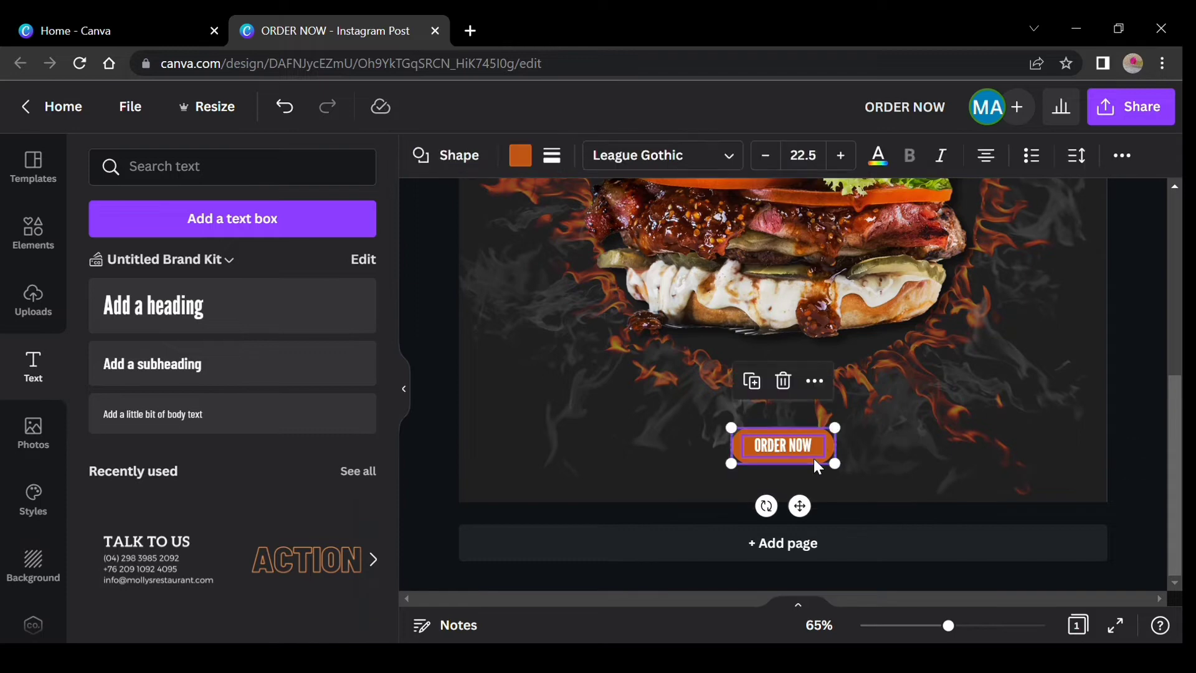
{"action": "left_click", "coordinate": [813, 459]}
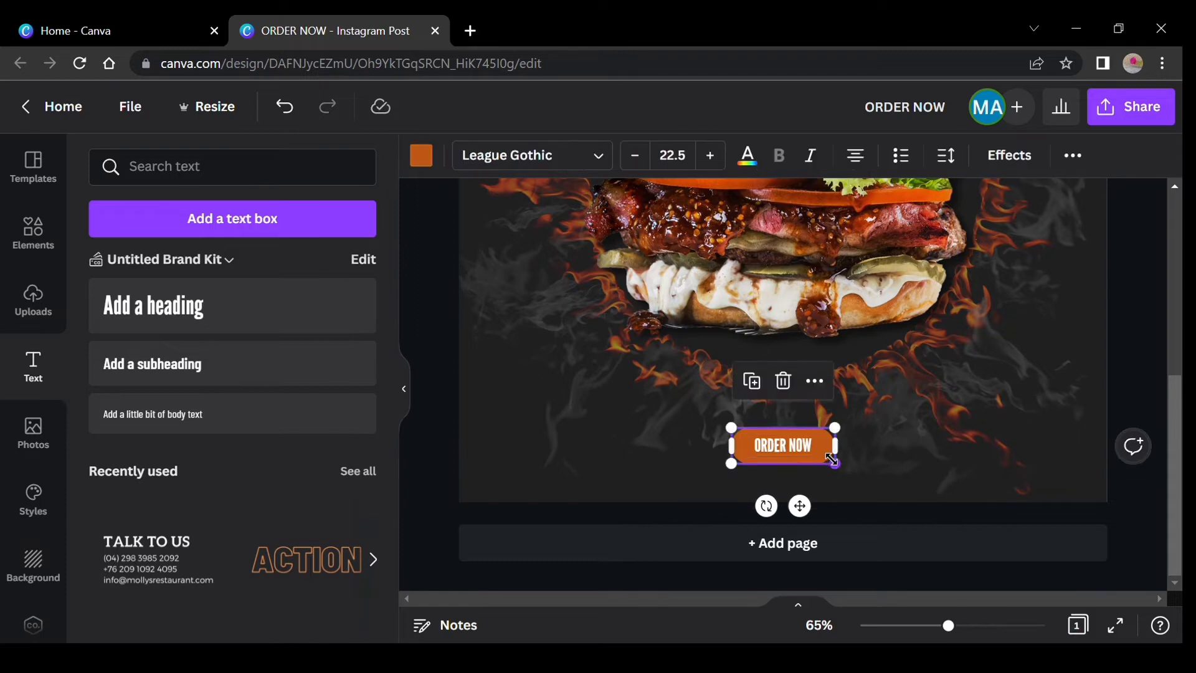
{"action": "left_click_drag", "start_coordinate": [835, 465], "coordinate": [808, 441]}
{"action": "left_click", "coordinate": [877, 462]}
{"action": "left_click", "coordinate": [812, 451]}
{"action": "left_click", "coordinate": [853, 484]}
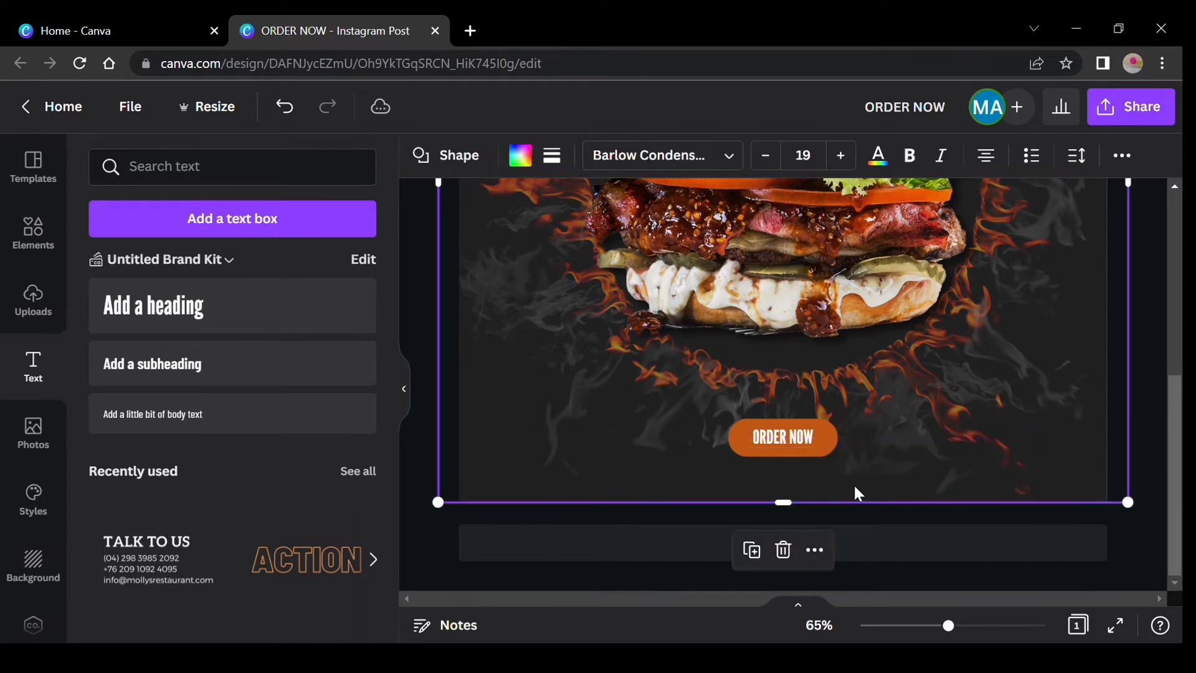
{"action": "left_click", "coordinate": [800, 455]}
Add the recently used TALK TO US contact text block, shrink it and place it in the post's lower-right corner.
{"action": "left_click", "coordinate": [289, 173]}
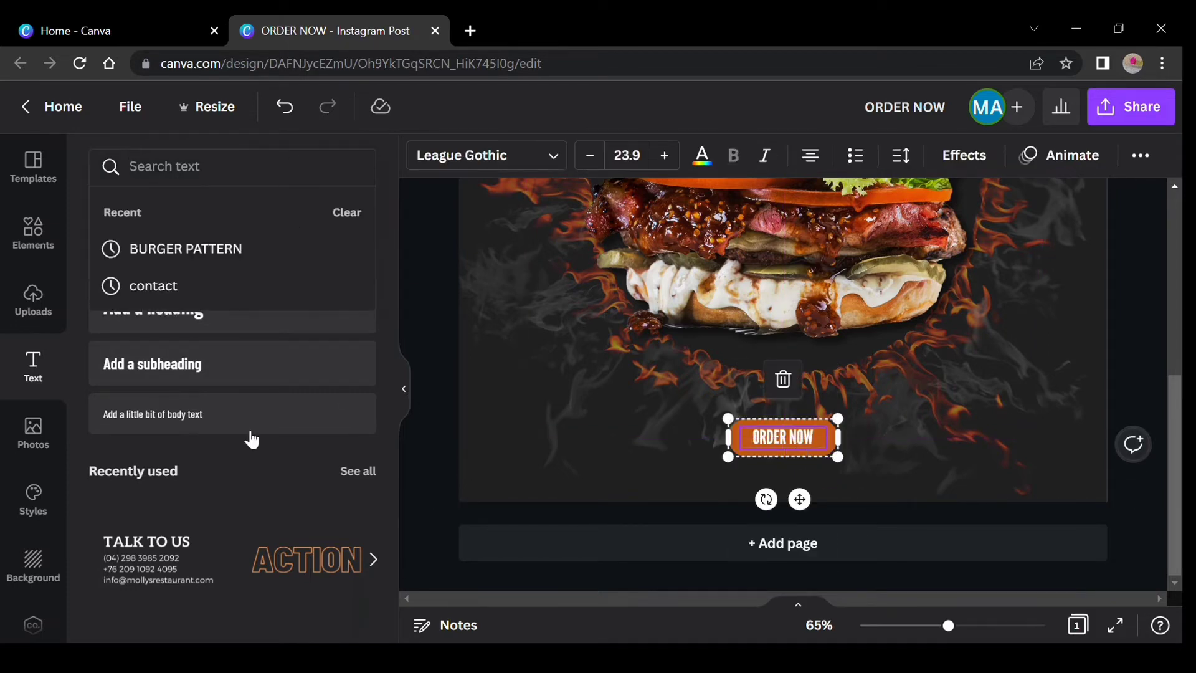
{"action": "left_click", "coordinate": [167, 567]}
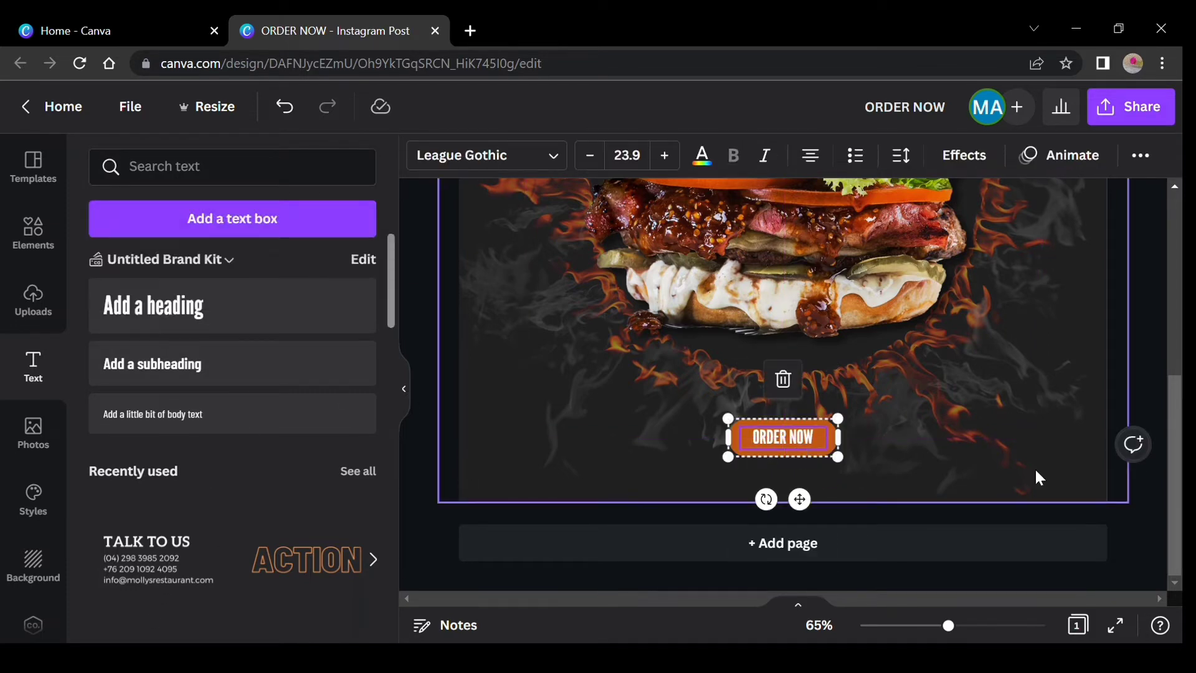
{"action": "left_click", "coordinate": [921, 382]}
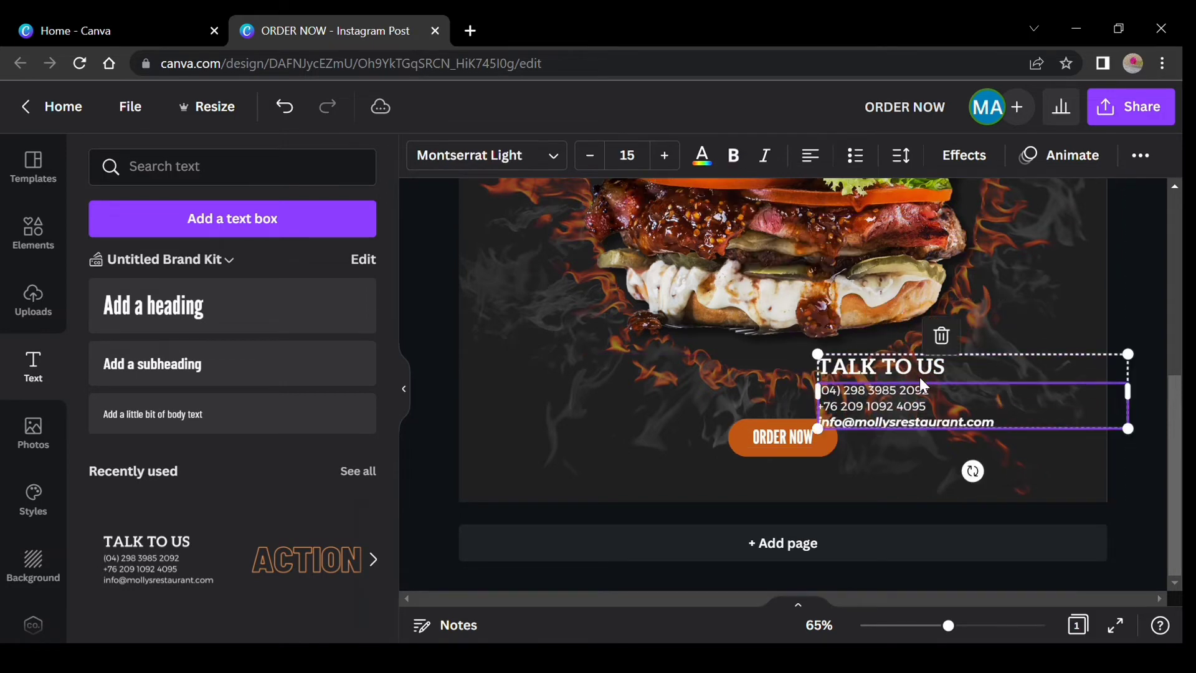
{"action": "left_click_drag", "start_coordinate": [817, 355], "coordinate": [937, 346]}
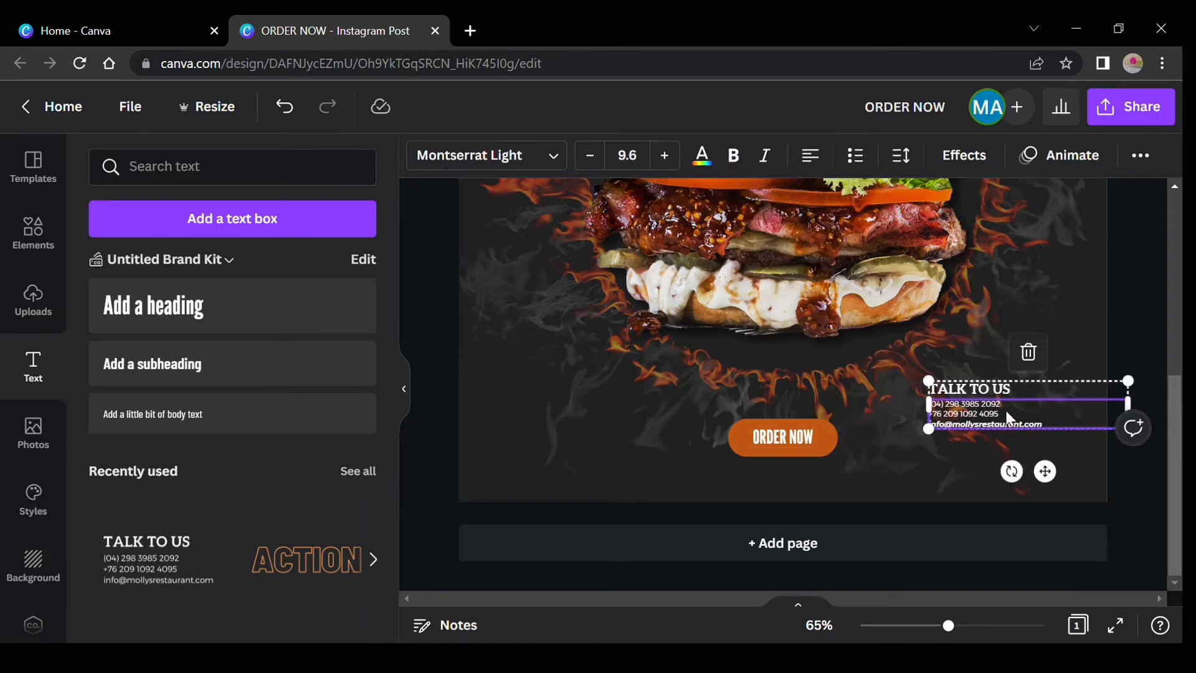
{"action": "left_click_drag", "start_coordinate": [1010, 413], "coordinate": [1046, 462]}
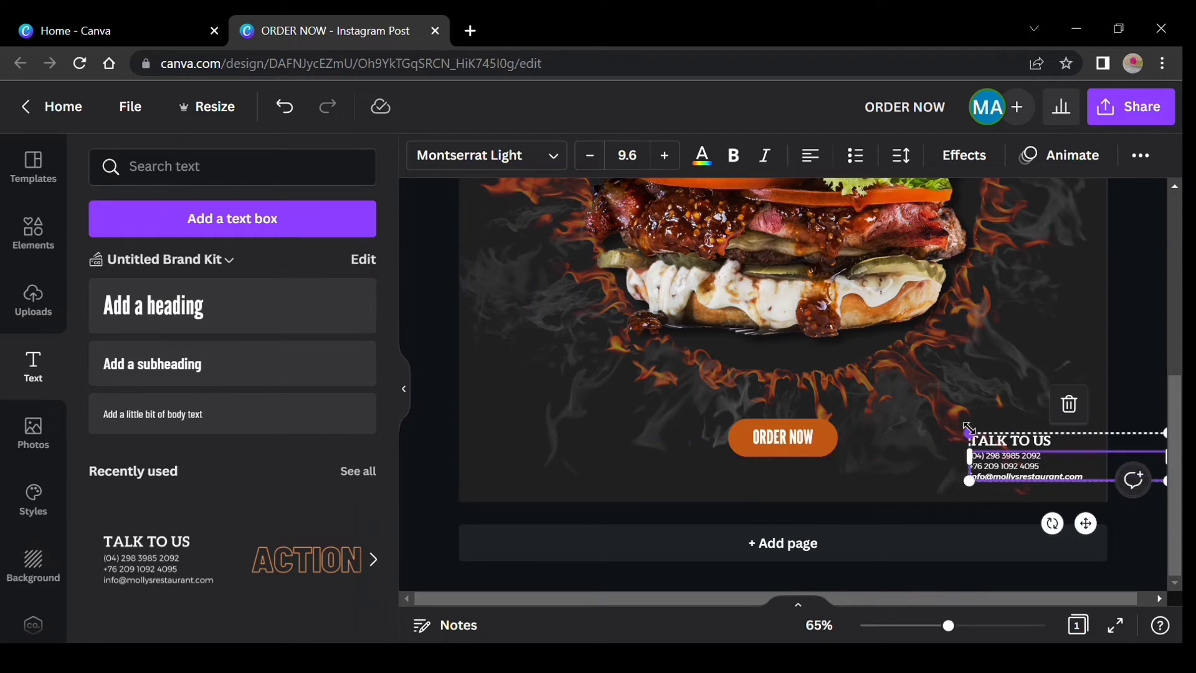
{"action": "left_click_drag", "start_coordinate": [969, 431], "coordinate": [958, 428]}
{"action": "left_click_drag", "start_coordinate": [1000, 474], "coordinate": [1017, 477]}
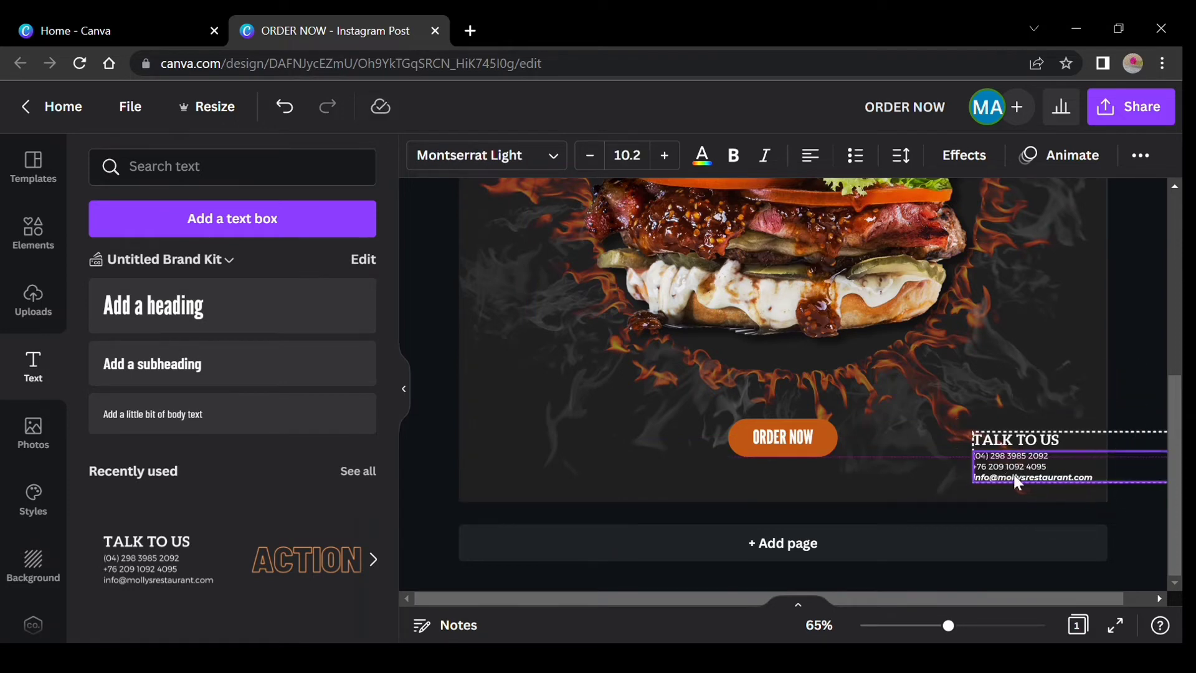
Change the contact block's heading to "CONTACT US".
{"action": "left_click", "coordinate": [1038, 438]}
{"action": "left_click", "coordinate": [1038, 436]}
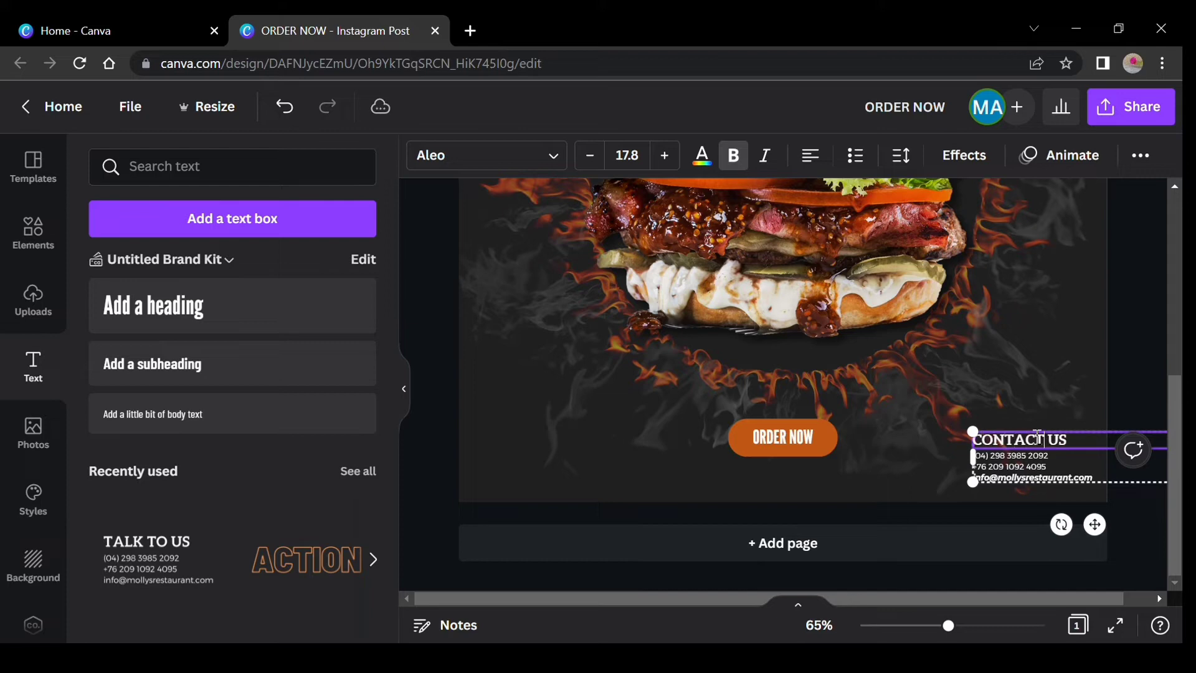
{"action": "left_click", "coordinate": [1068, 383]}
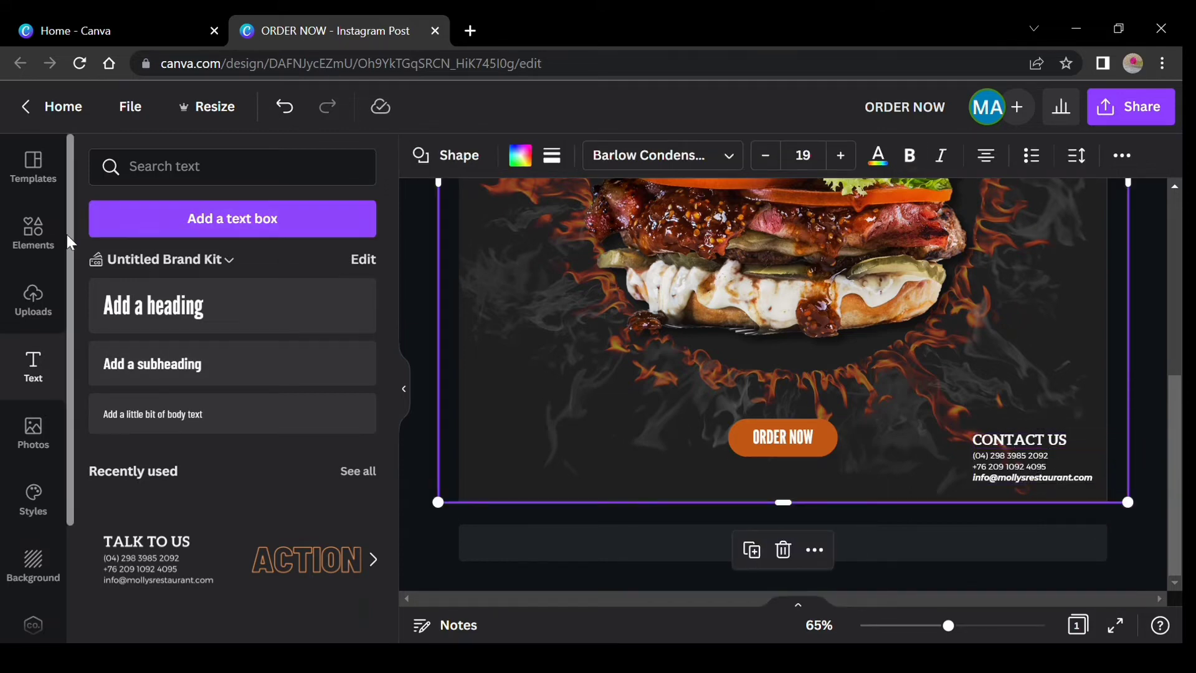
Search the elements for "RIDER BOY" and add the red delivery scooter rider graphic.
{"action": "left_click", "coordinate": [33, 232]}
{"action": "left_click", "coordinate": [266, 181]}
{"action": "type", "text": "RIDER BOY"}
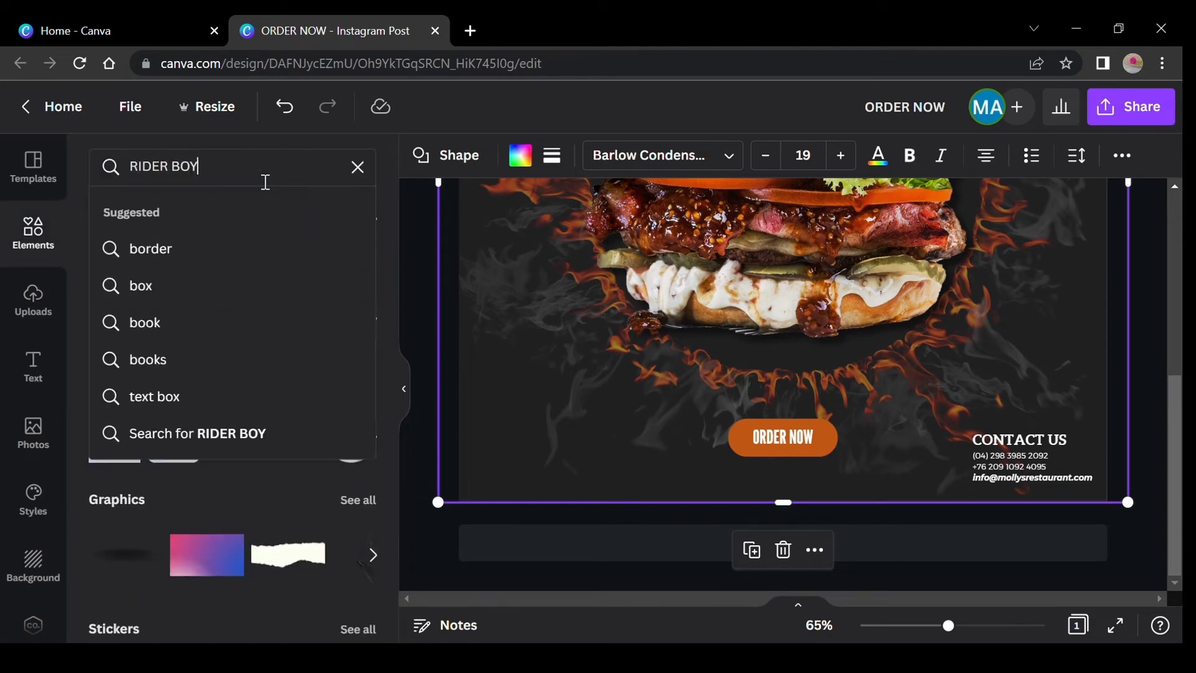
{"action": "key", "text": "Return"}
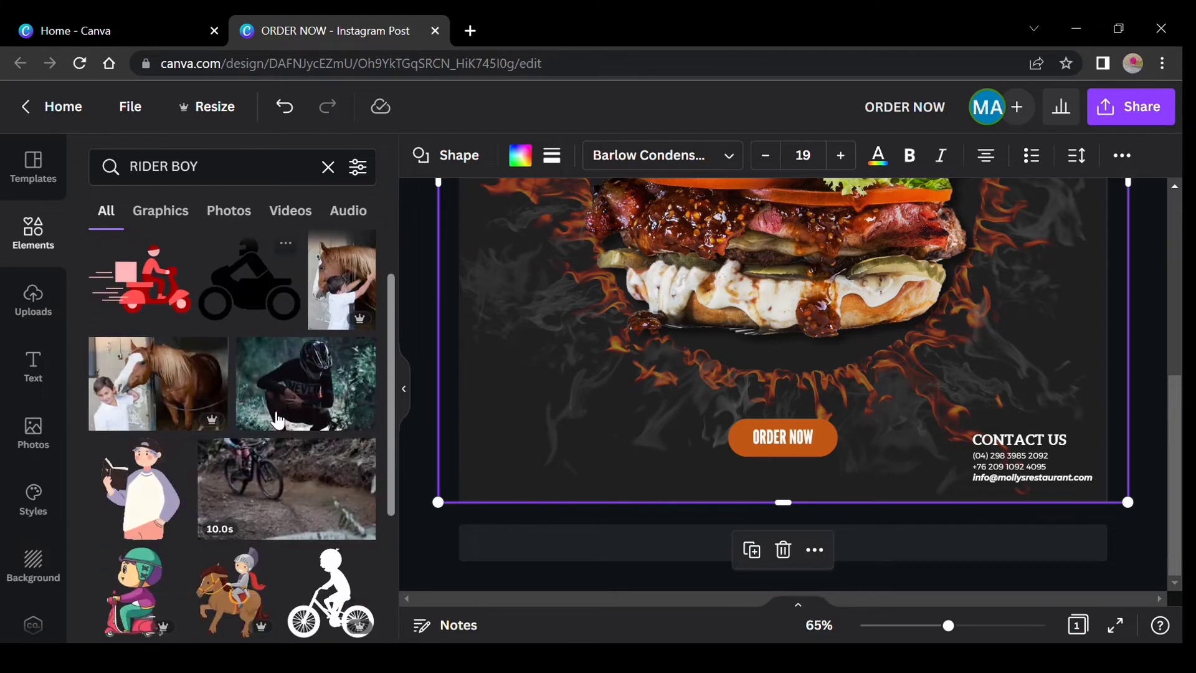
{"action": "left_click", "coordinate": [160, 401]}
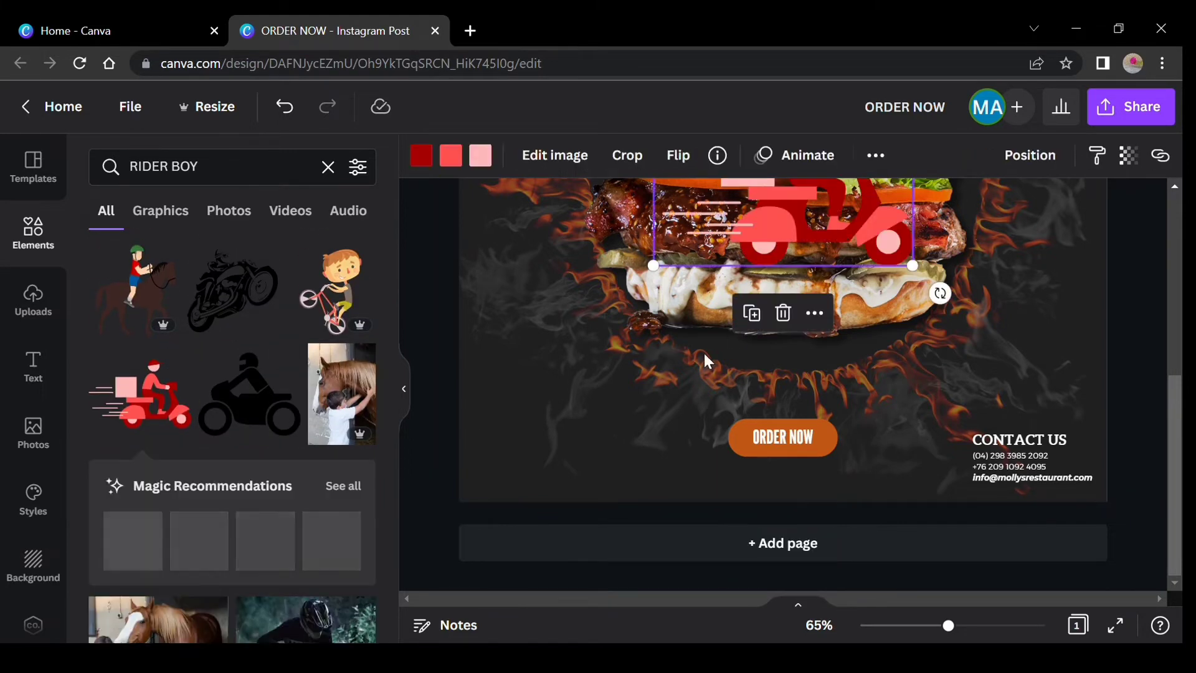
Shrink the scooter rider graphic and place it in the post's lower-left corner.
{"action": "left_click_drag", "start_coordinate": [841, 284], "coordinate": [620, 436]}
{"action": "left_click_drag", "start_coordinate": [698, 308], "coordinate": [533, 419]}
{"action": "left_click_drag", "start_coordinate": [517, 464], "coordinate": [555, 458]}
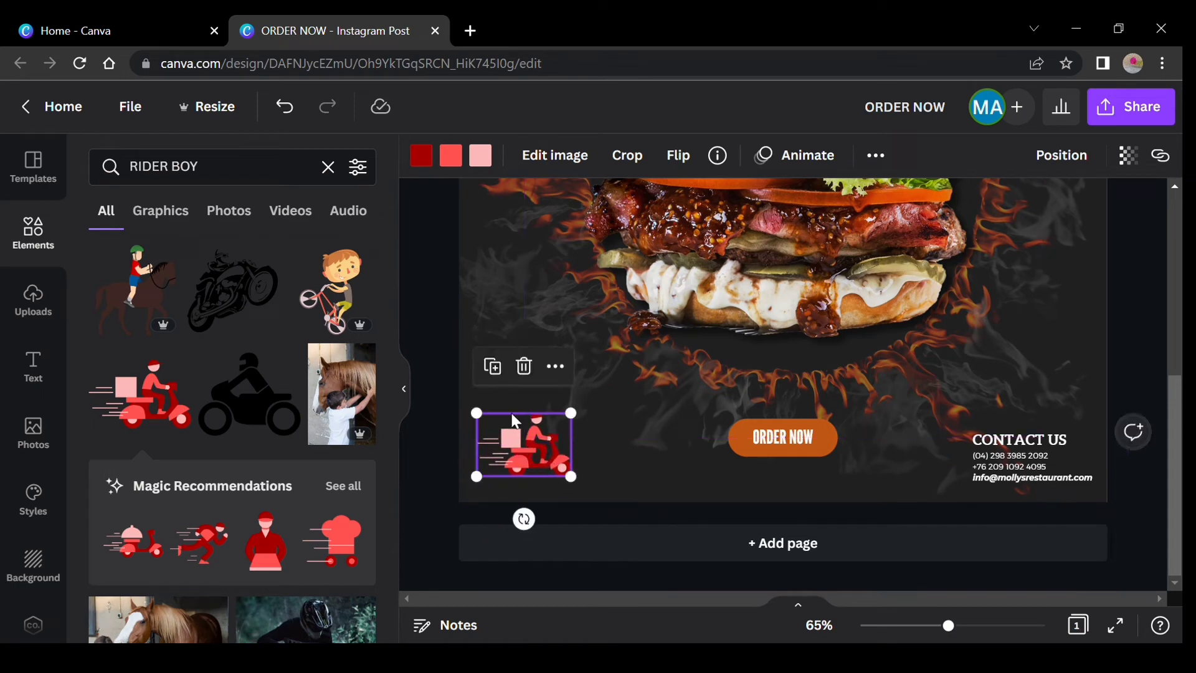
Recolour the scooter rider graphic's dark red parts light orange.
{"action": "left_click", "coordinate": [421, 152]}
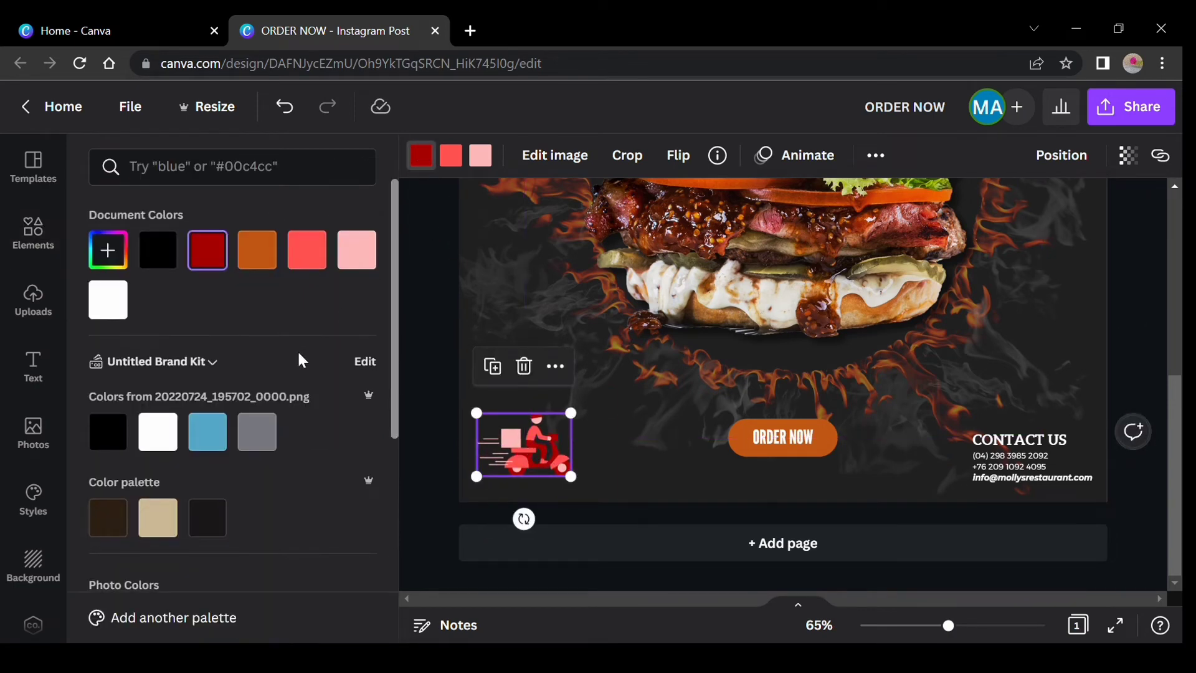
{"action": "scroll", "coordinate": [299, 358], "scroll_direction": "down", "scroll_amount": 5}
{"action": "left_click", "coordinate": [306, 558]}
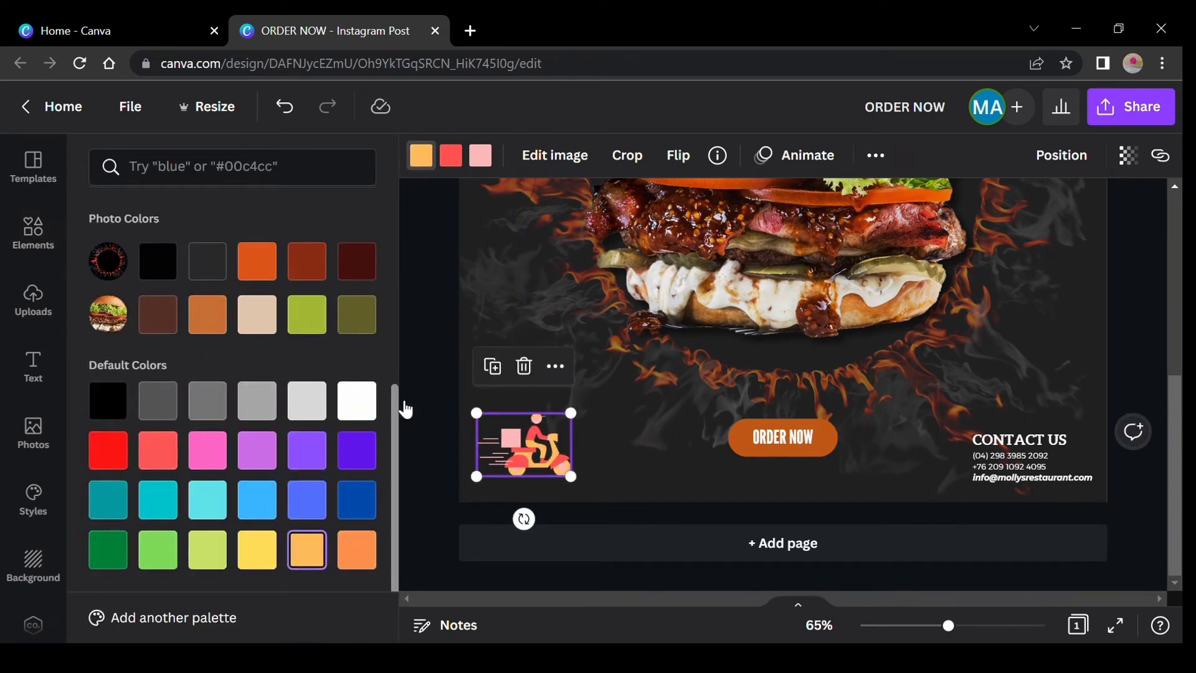
Recolour the scooter rider graphic's pink parts light orange and its red parts dark orange from the document colours.
{"action": "left_click", "coordinate": [479, 155]}
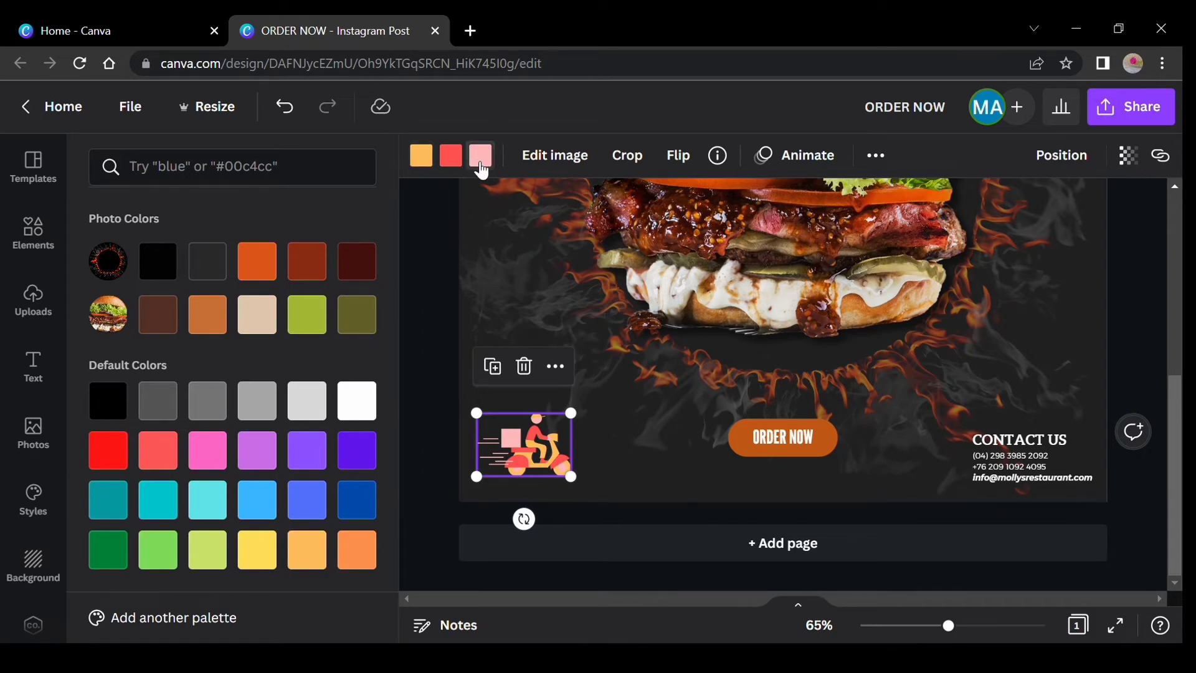
{"action": "left_click", "coordinate": [479, 166]}
{"action": "left_click", "coordinate": [486, 155]}
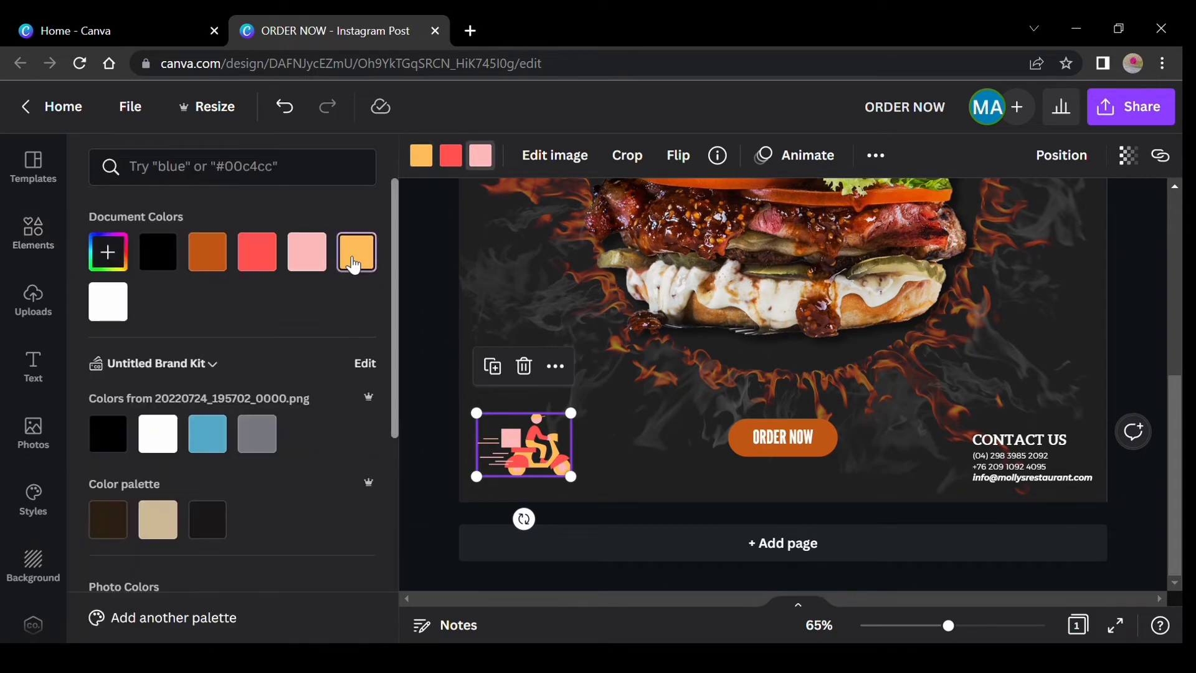
{"action": "left_click", "coordinate": [353, 265]}
{"action": "left_click", "coordinate": [452, 155]}
{"action": "left_click", "coordinate": [205, 265]}
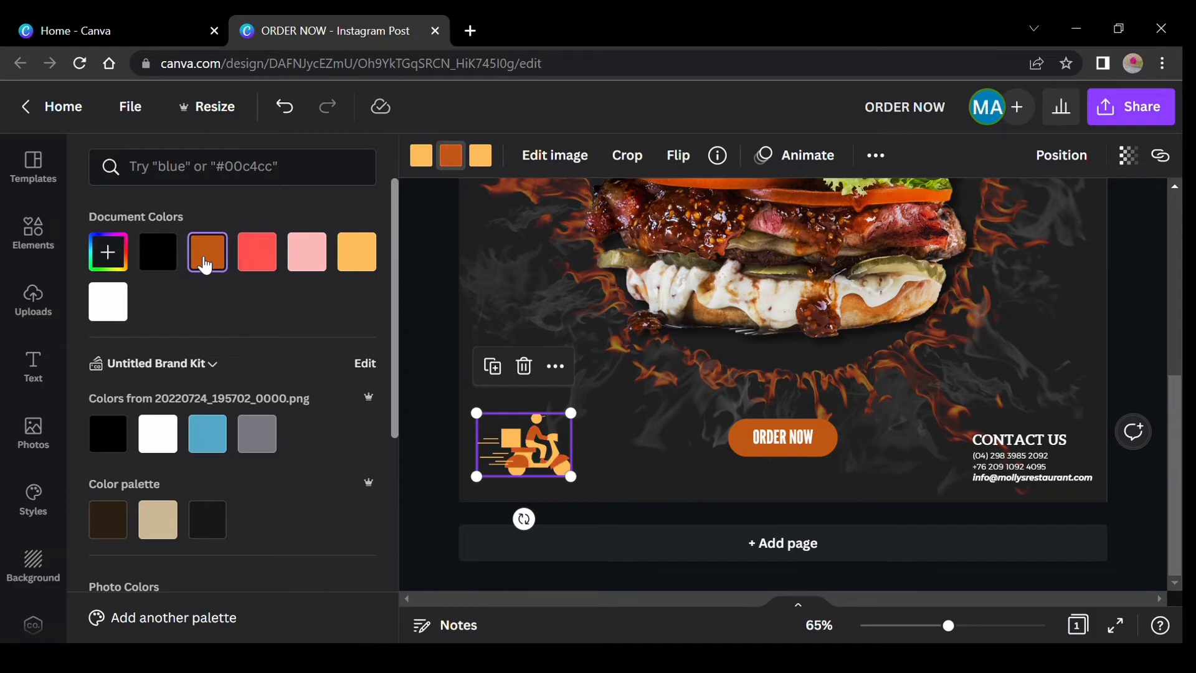
{"action": "left_click", "coordinate": [431, 339]}
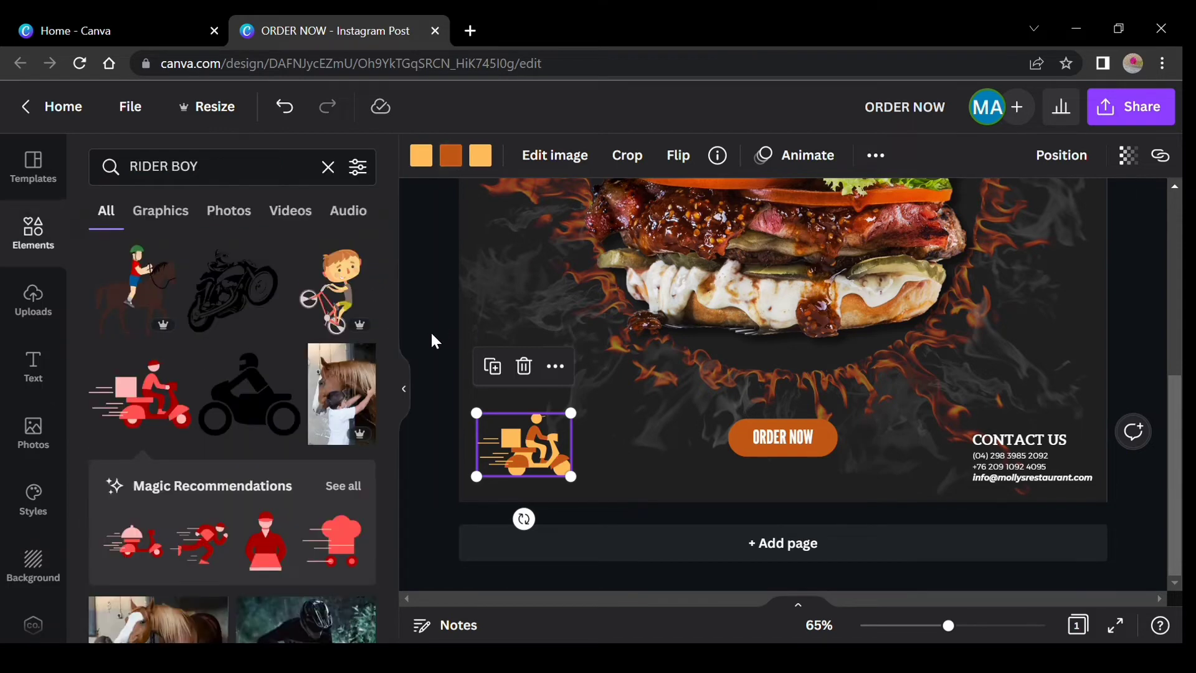
Add a heading text reading "FAST DELIVERY" to the post.
{"action": "left_click", "coordinate": [33, 367]}
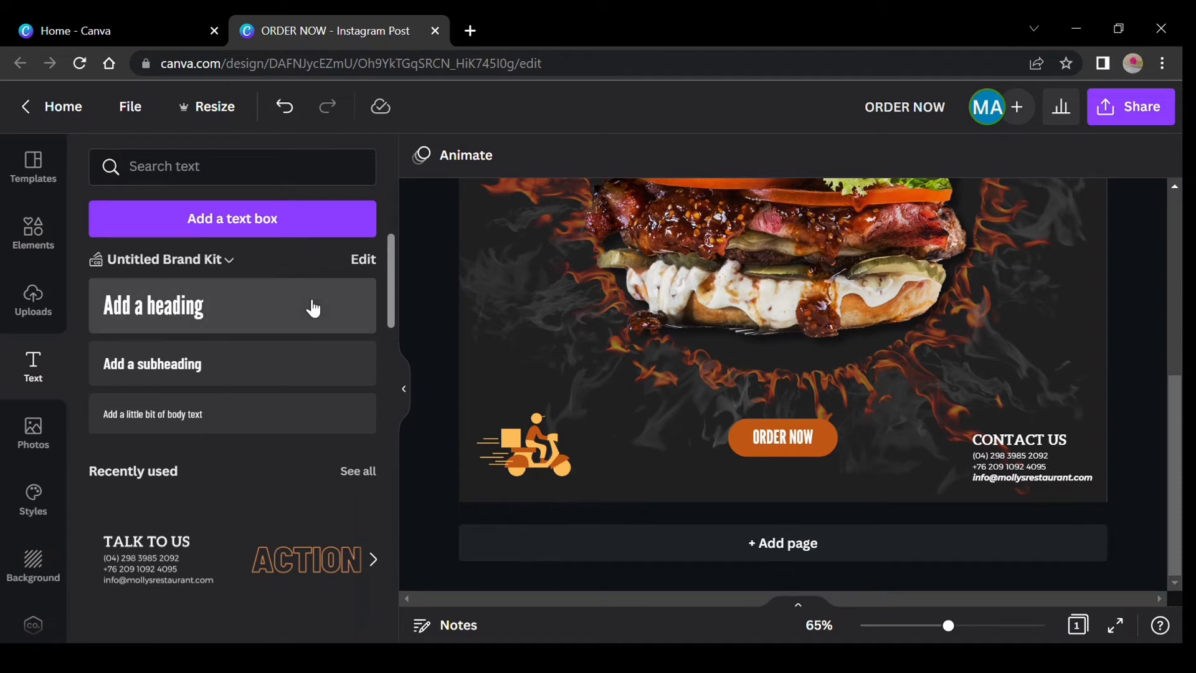
{"action": "left_click", "coordinate": [290, 310]}
{"action": "type", "text": "FAST DELIVERY"}
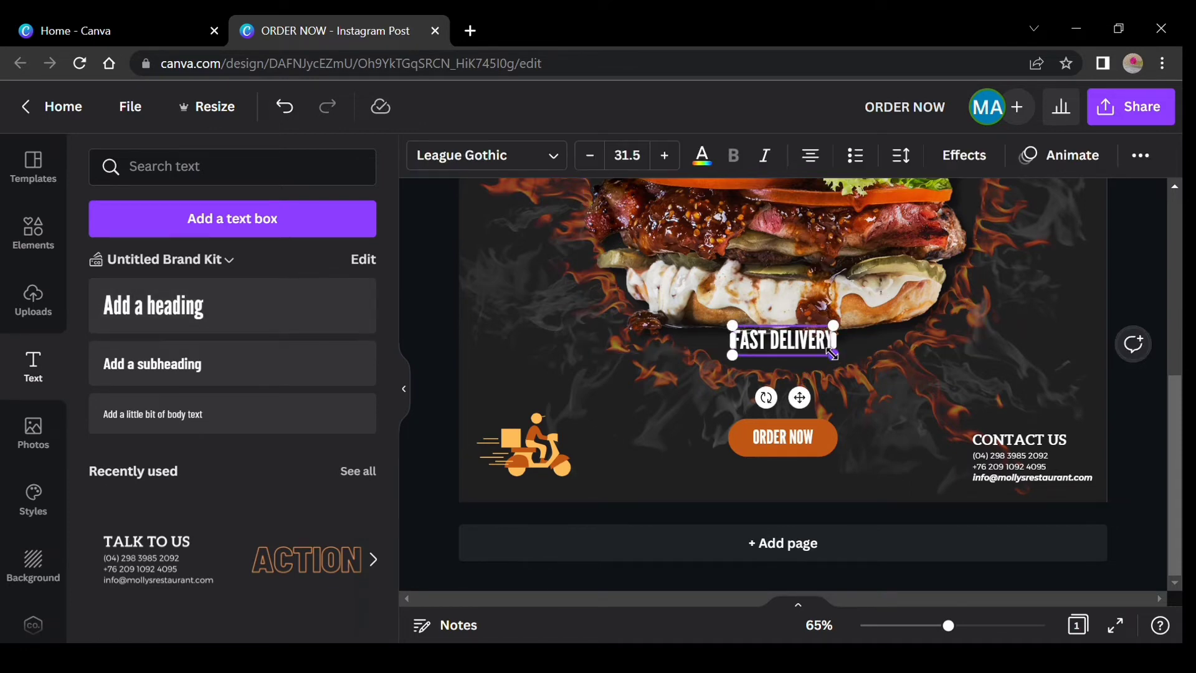
Shrink the "FAST DELIVERY" text and place it directly beneath the scooter rider graphic.
{"action": "left_click_drag", "start_coordinate": [822, 362], "coordinate": [572, 485]}
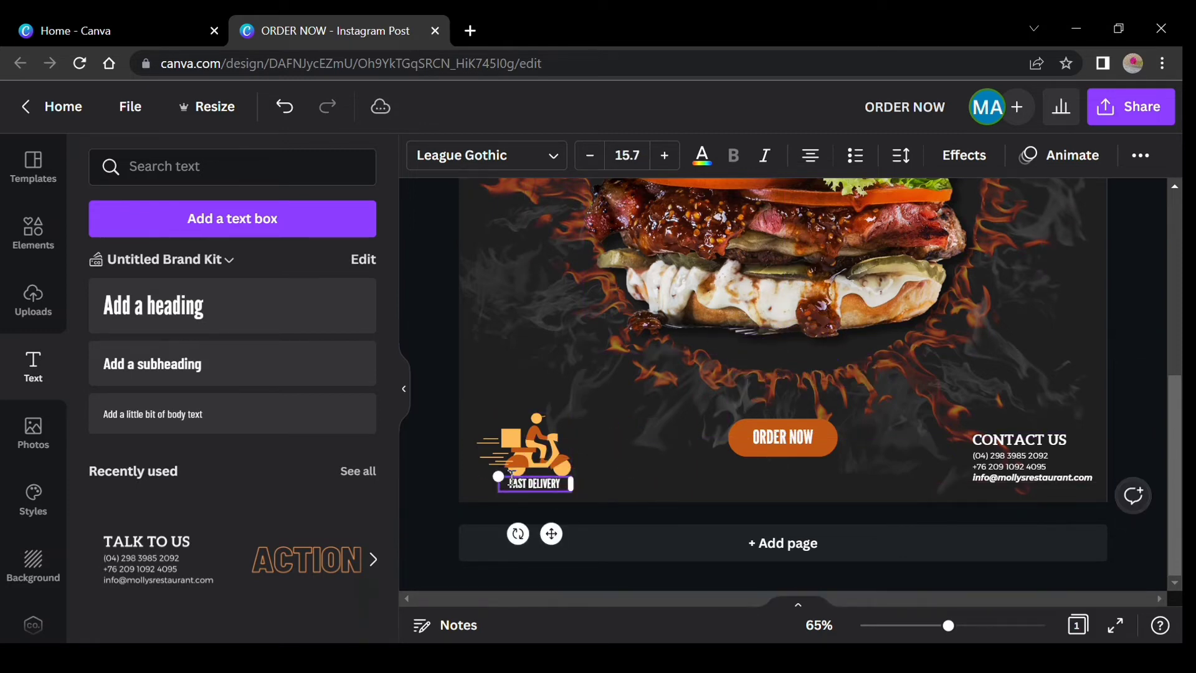
{"action": "mouse_move", "coordinate": [497, 472]}
{"action": "left_mouse_down"}
{"action": "mouse_move", "coordinate": [485, 473]}
{"action": "mouse_move", "coordinate": [538, 452]}
{"action": "mouse_move", "coordinate": [534, 440]}
{"action": "mouse_move", "coordinate": [524, 481]}
{"action": "mouse_move", "coordinate": [509, 466]}
{"action": "left_mouse_up"}
{"action": "left_click", "coordinate": [546, 457]}
Recolour the "FAST DELIVERY" text with a custom light orange and apply that colour change to all matching white text.
{"action": "scroll", "coordinate": [603, 291], "scroll_direction": "up", "scroll_amount": 3}
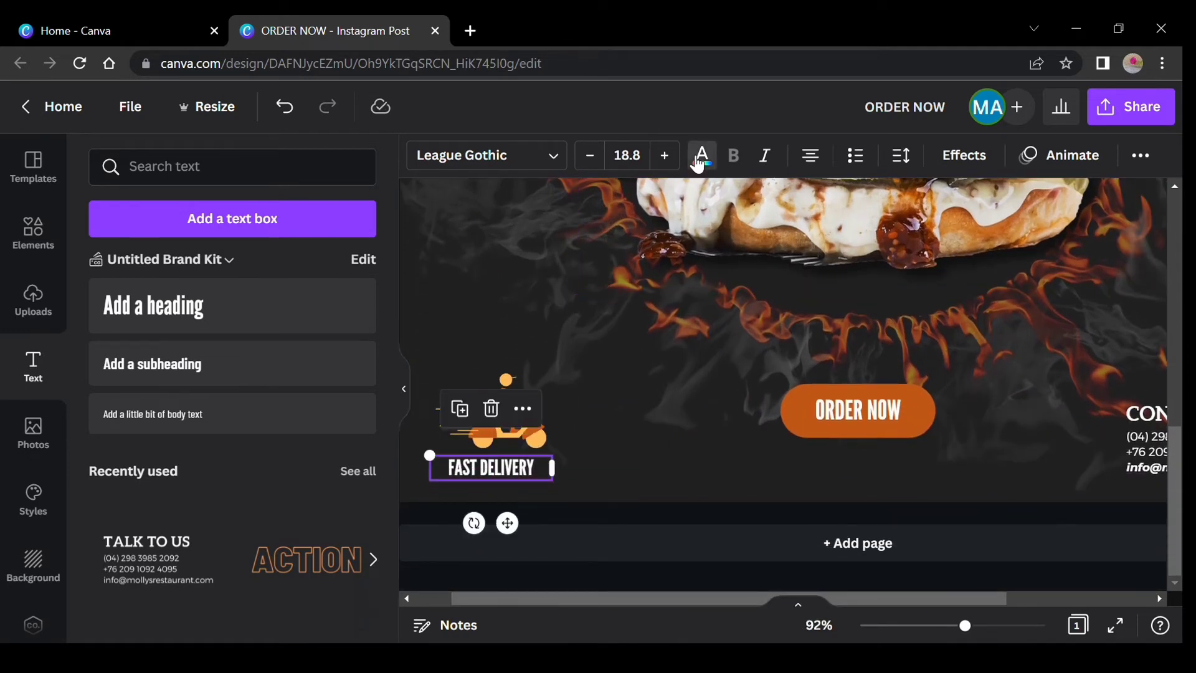
{"action": "left_click", "coordinate": [701, 157]}
{"action": "left_click", "coordinate": [211, 255]}
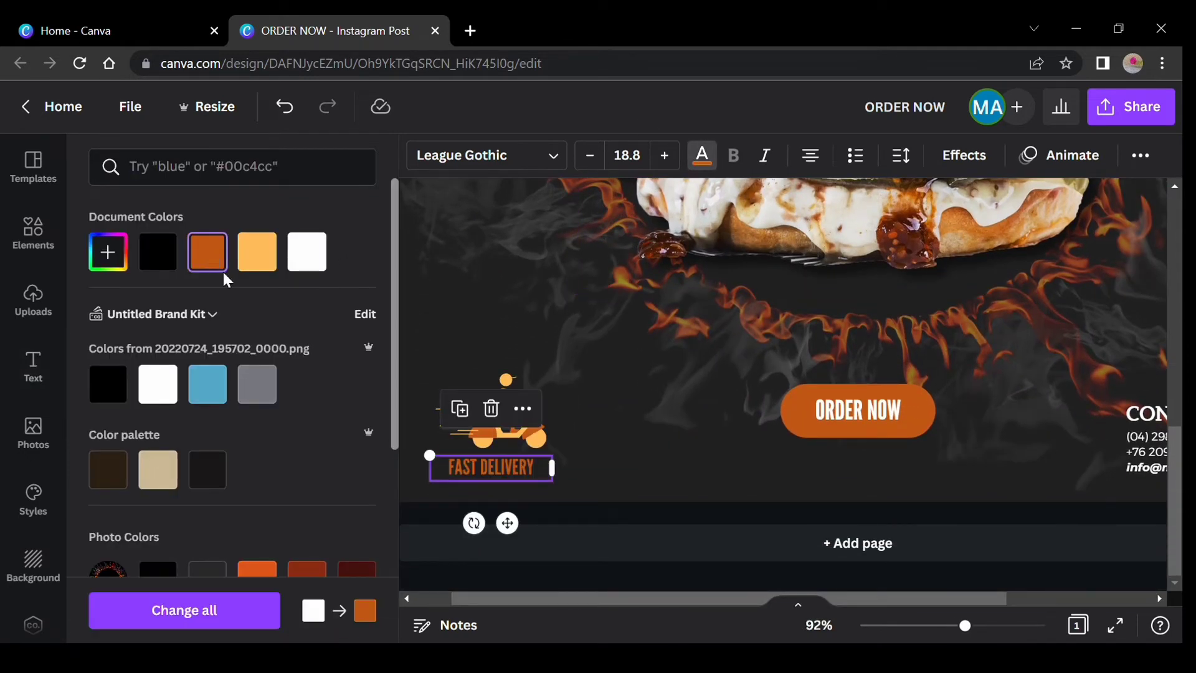
{"action": "scroll", "coordinate": [303, 419], "scroll_direction": "down", "scroll_amount": 2}
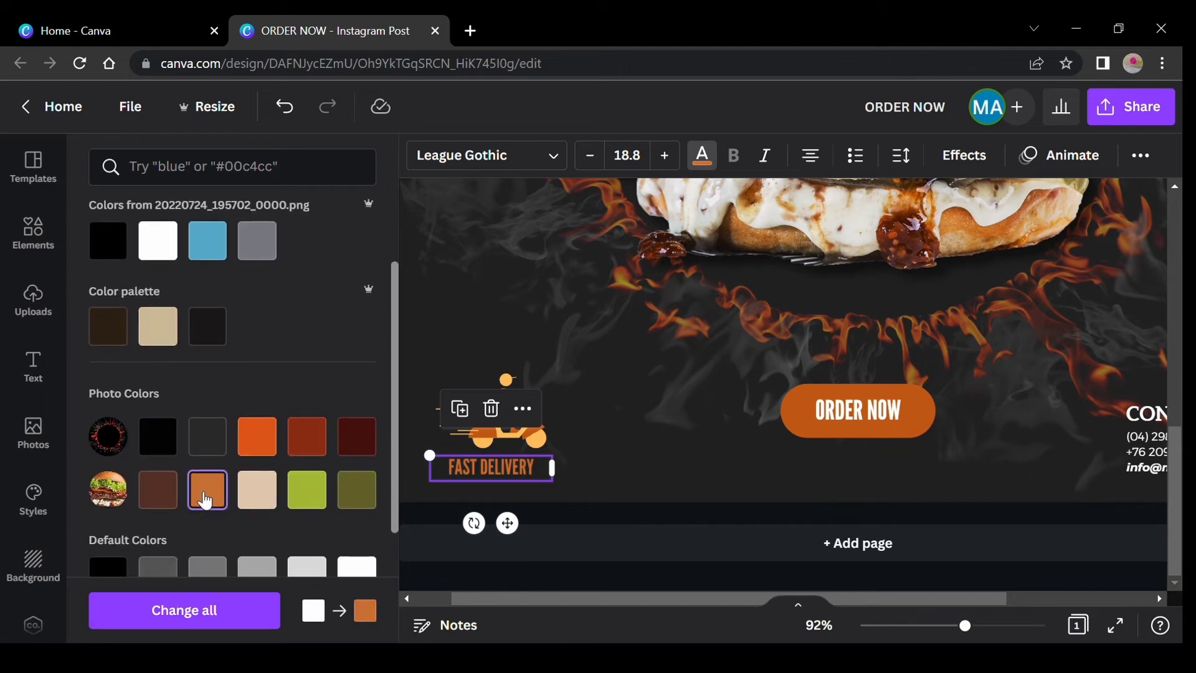
{"action": "scroll", "coordinate": [299, 392], "scroll_direction": "up", "scroll_amount": 2}
{"action": "left_click", "coordinate": [108, 252]}
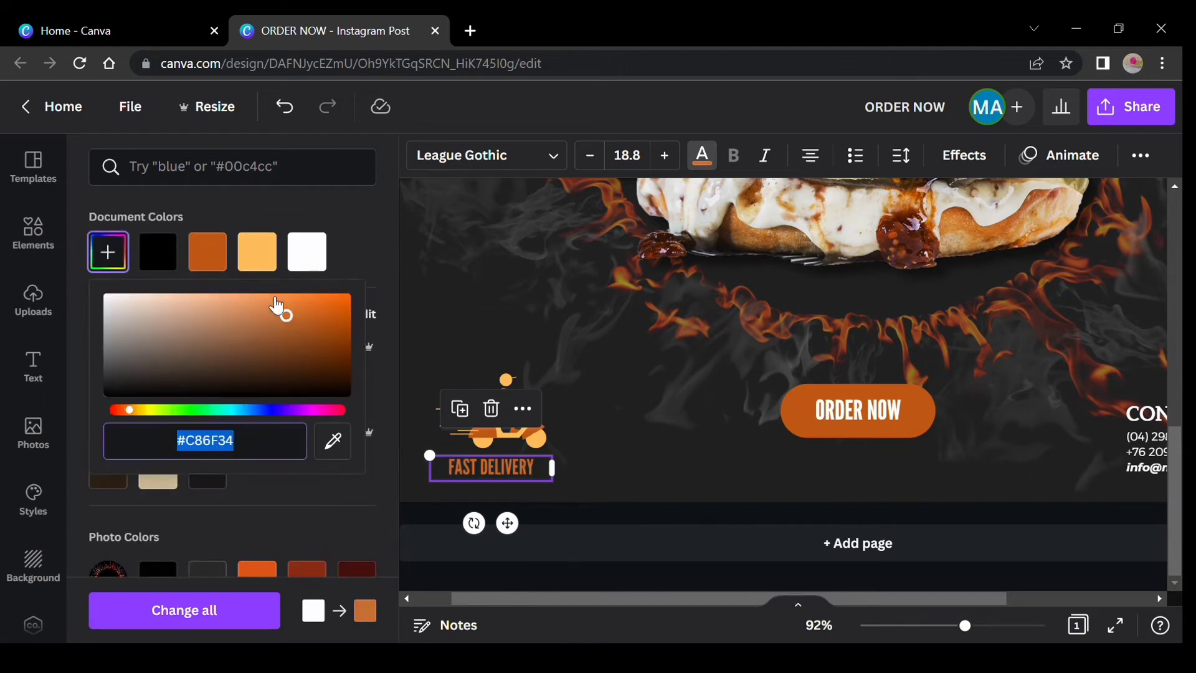
{"action": "left_click", "coordinate": [271, 304]}
{"action": "left_click", "coordinate": [206, 610]}
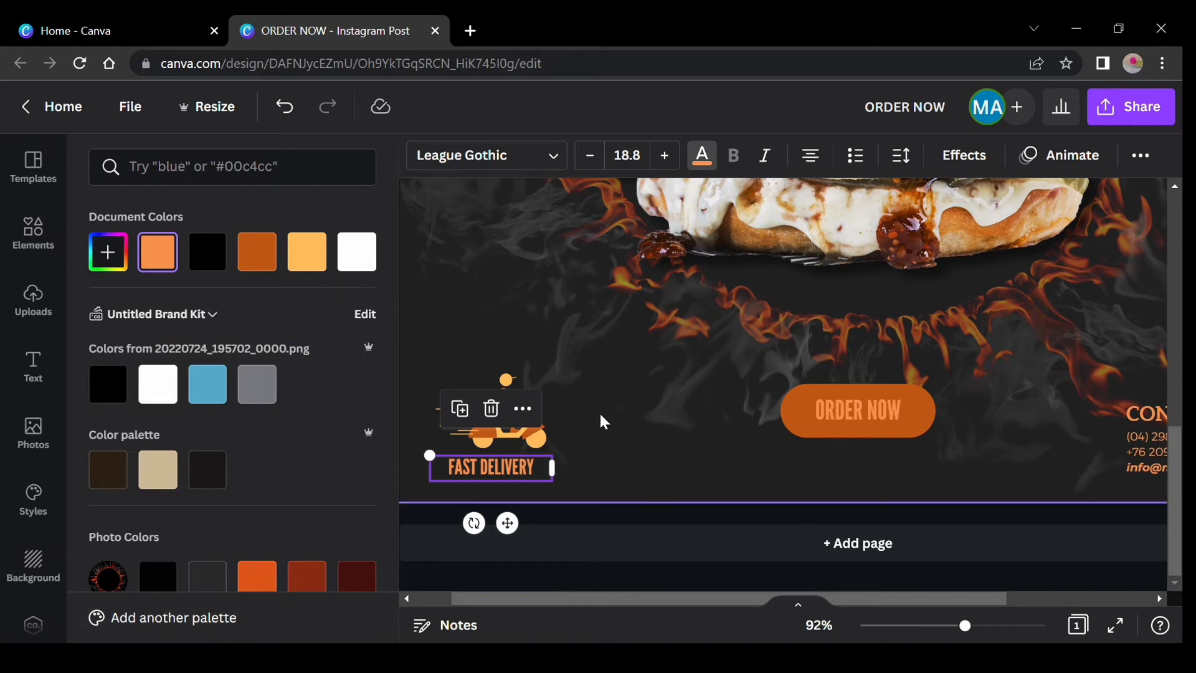
Set the "ORDER NOW" button's text colour to white.
{"action": "left_click", "coordinate": [875, 412]}
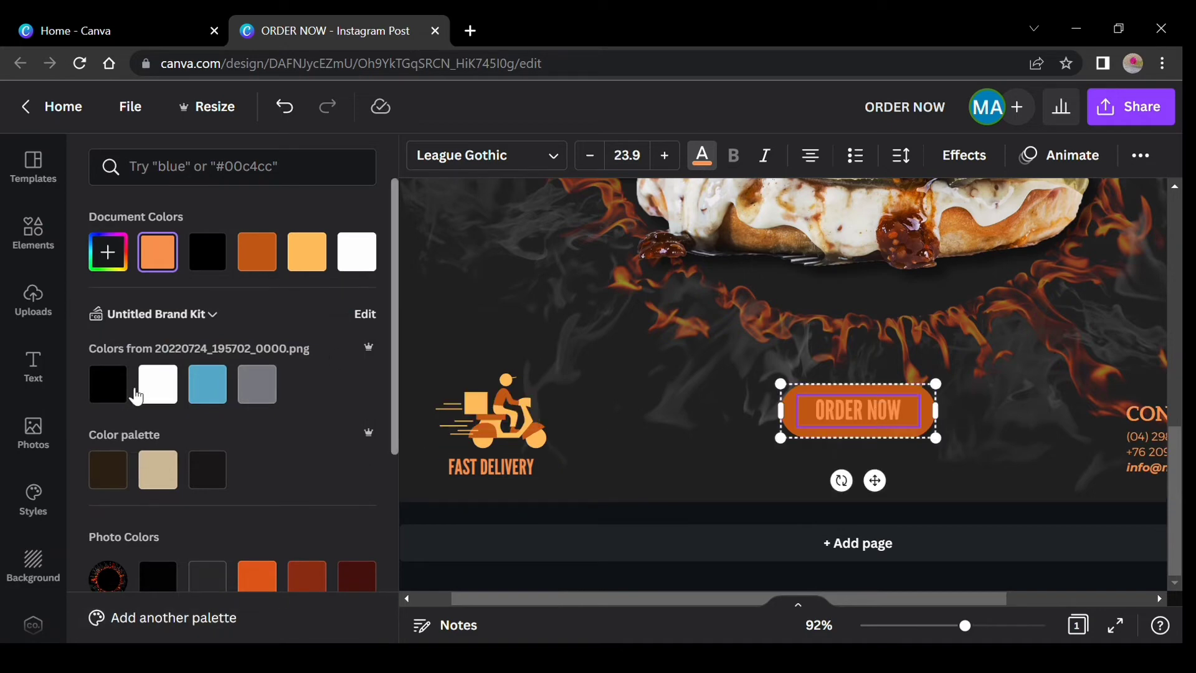
{"action": "left_click", "coordinate": [158, 387]}
{"action": "left_click", "coordinate": [741, 336]}
Nudge the scooter rider graphic slightly left so it sits centred above the "FAST DELIVERY" text.
{"action": "scroll", "coordinate": [740, 335], "scroll_direction": "down", "scroll_amount": 4}
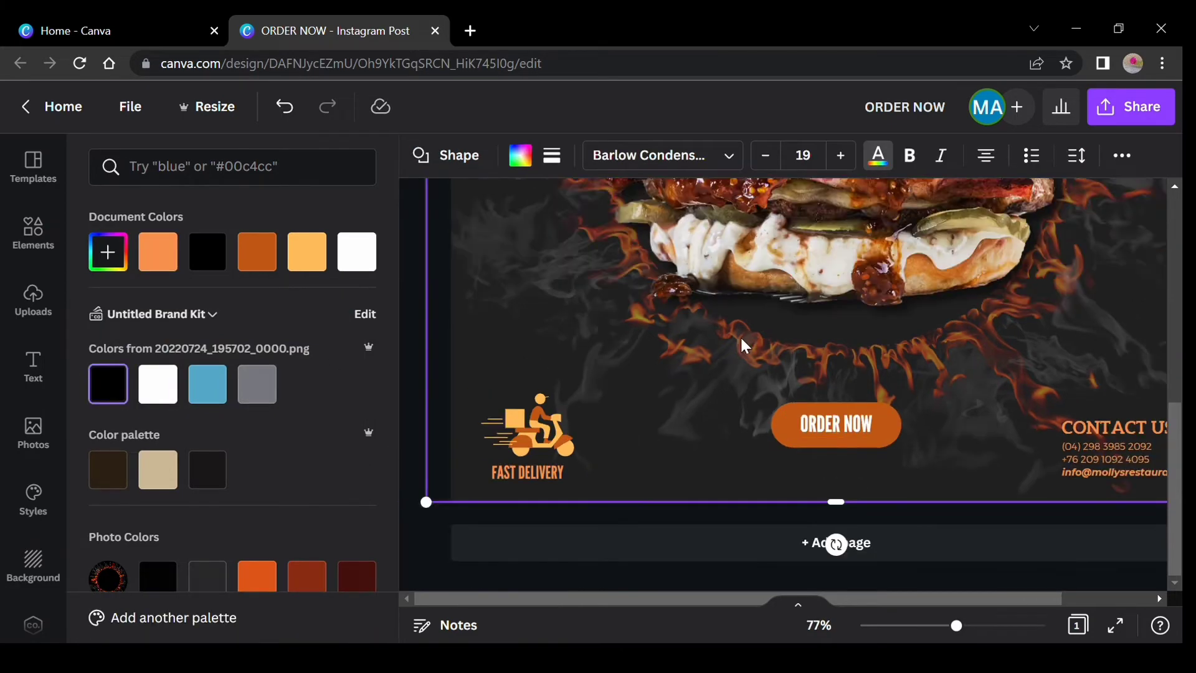
{"action": "scroll", "coordinate": [1076, 397], "scroll_direction": "up", "scroll_amount": 2}
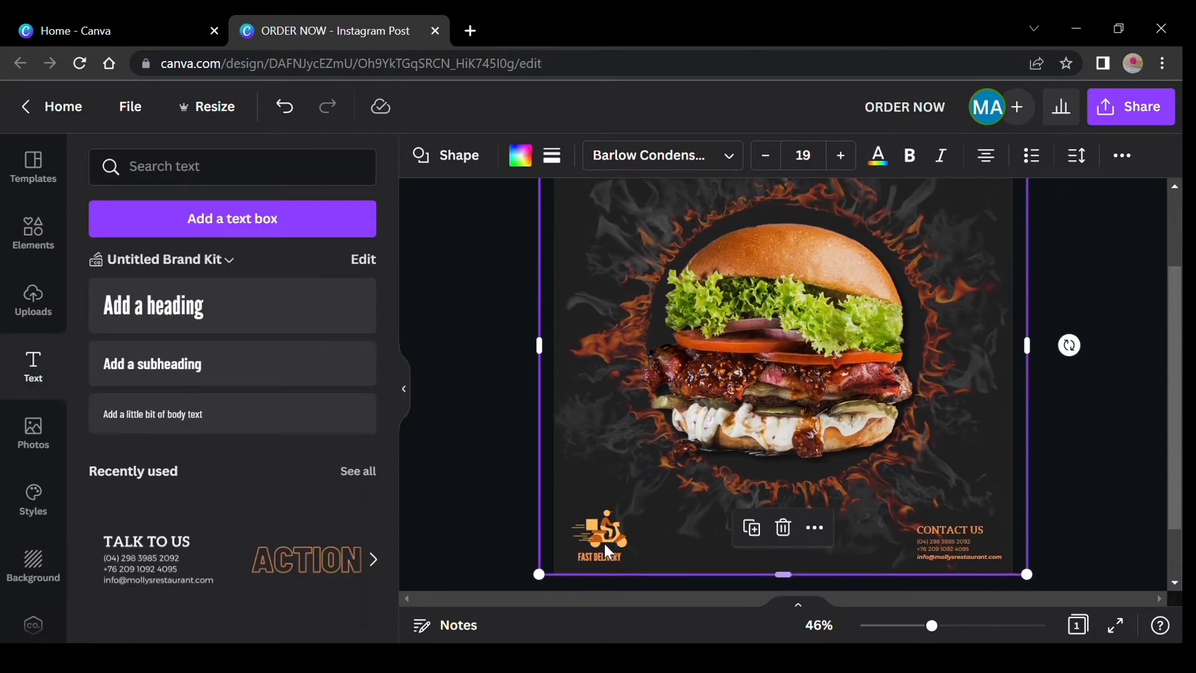
{"action": "left_click", "coordinate": [604, 541]}
{"action": "left_click_drag", "start_coordinate": [603, 538], "coordinate": [599, 541]}
{"action": "left_click", "coordinate": [525, 527]}
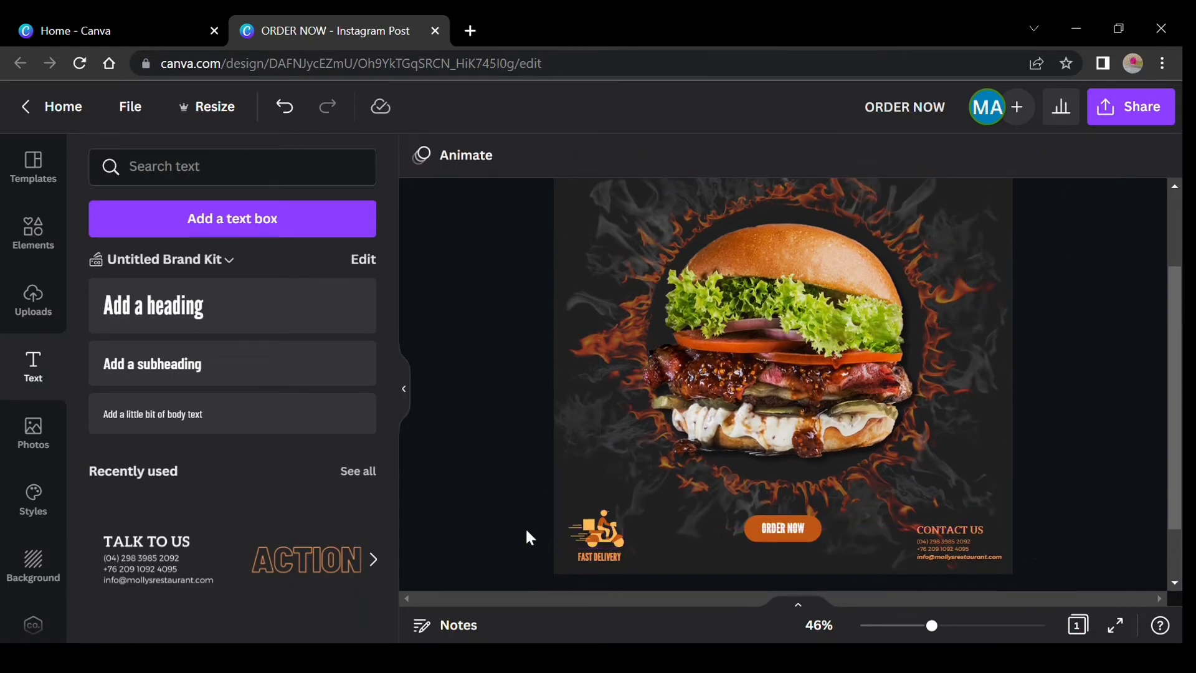
Add a heading reading "BOMB BURGER", enlarge it to size 103 and place it above the burger.
{"action": "scroll", "coordinate": [525, 527], "scroll_direction": "up", "scroll_amount": 3}
{"action": "left_click", "coordinate": [104, 286]}
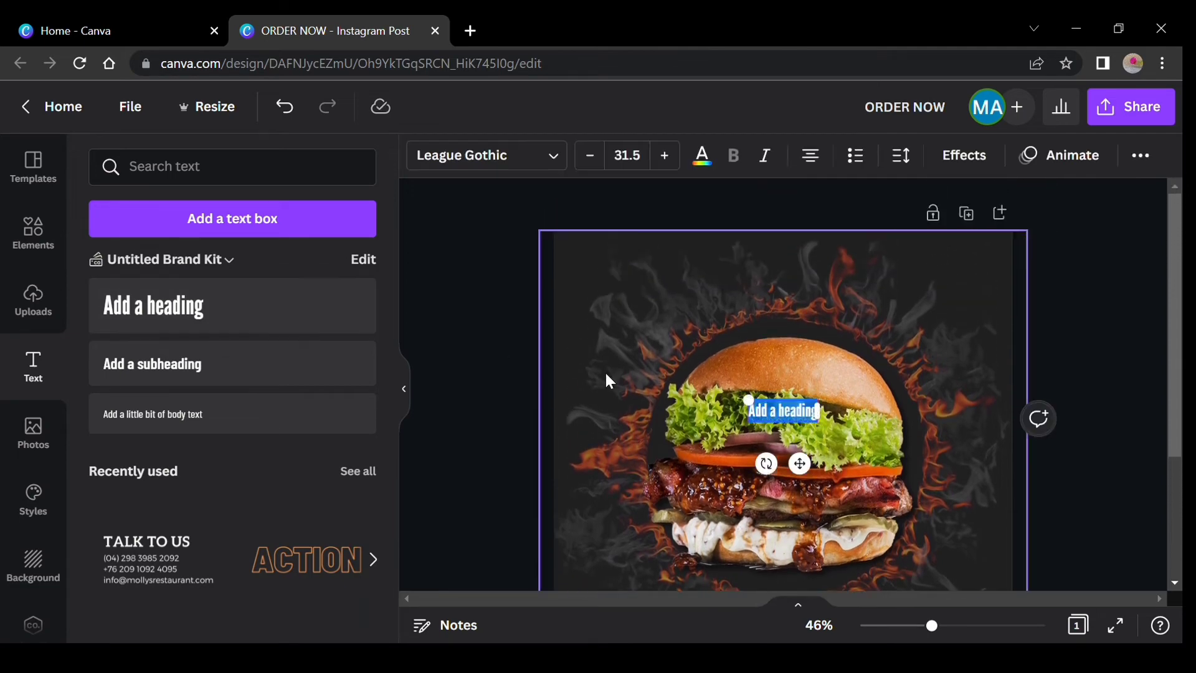
{"action": "type", "text": "BOMB BE"}
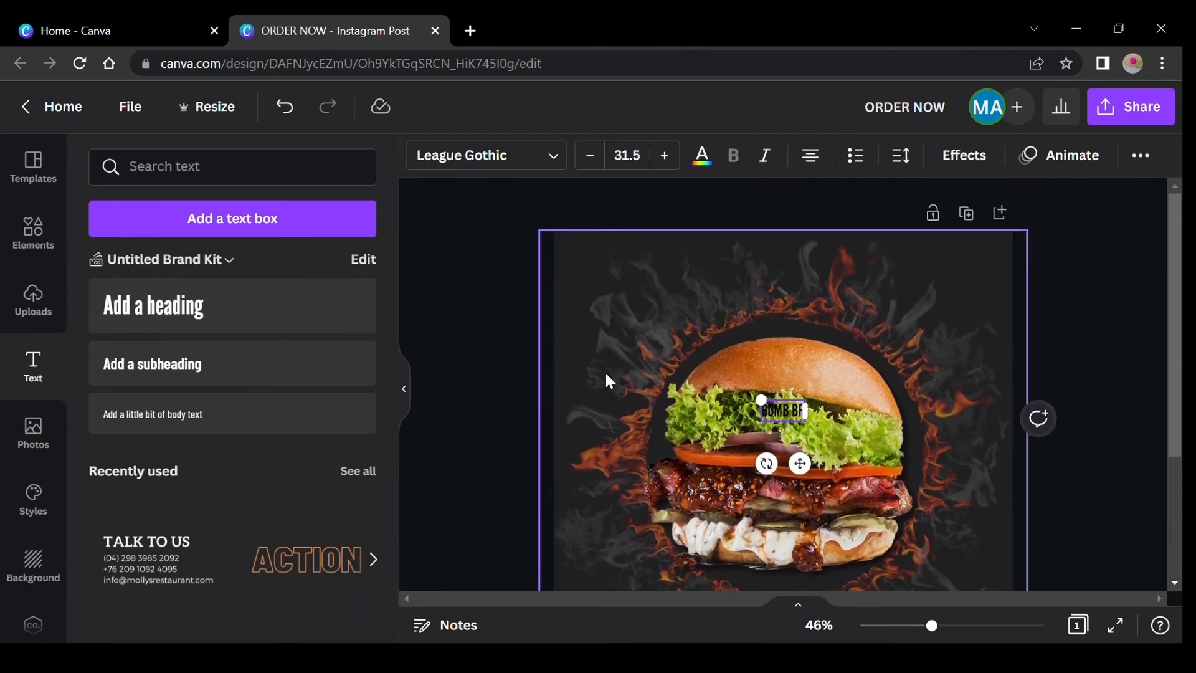
{"action": "type", "text": "RGER"}
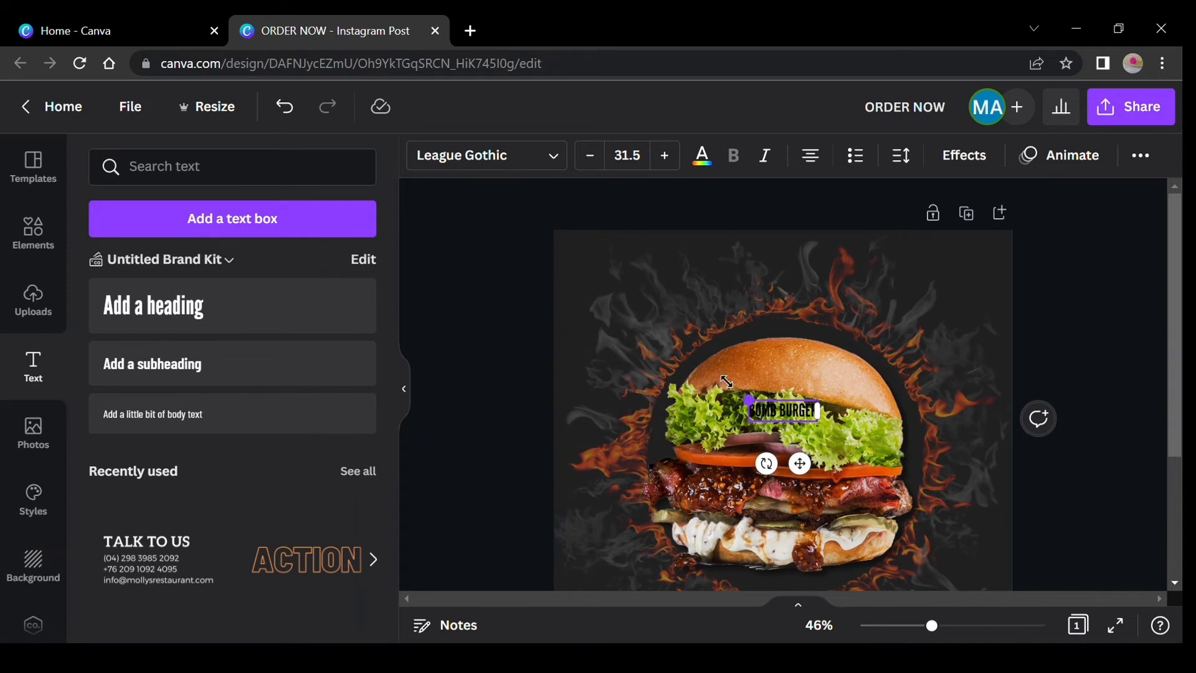
{"action": "left_click_drag", "start_coordinate": [727, 382], "coordinate": [660, 248]}
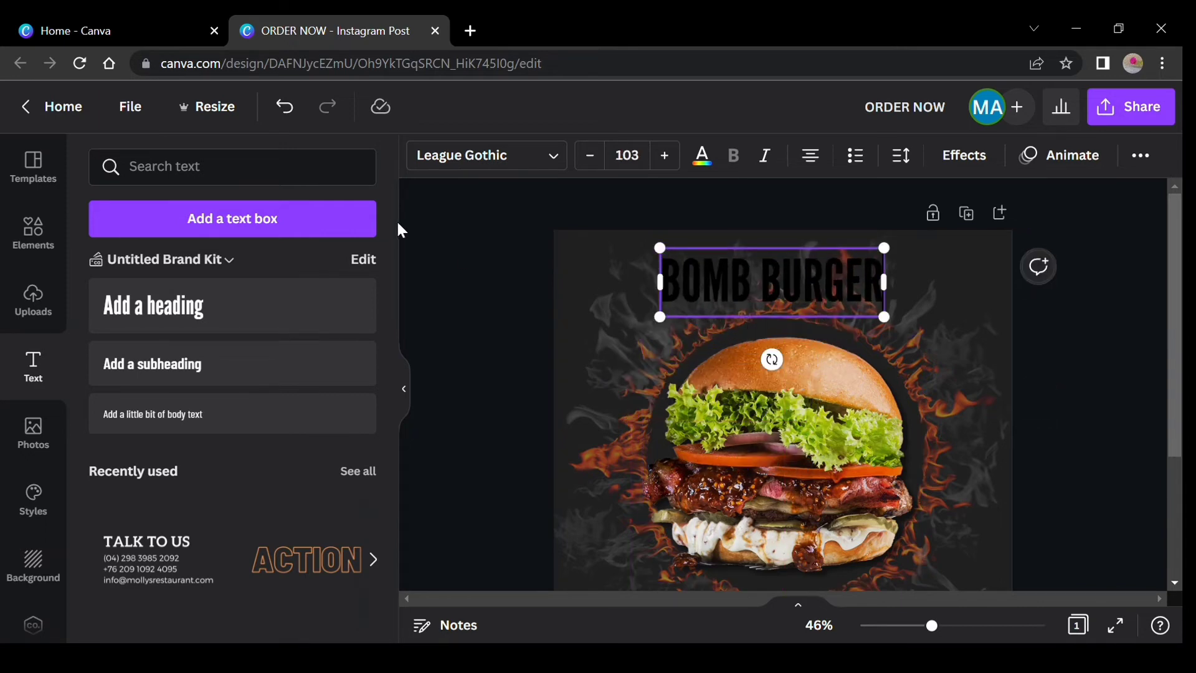
Recolour the "BOMB BURGER" heading with the light yellow-orange document colour.
{"action": "left_click", "coordinate": [703, 156]}
{"action": "left_click", "coordinate": [254, 258]}
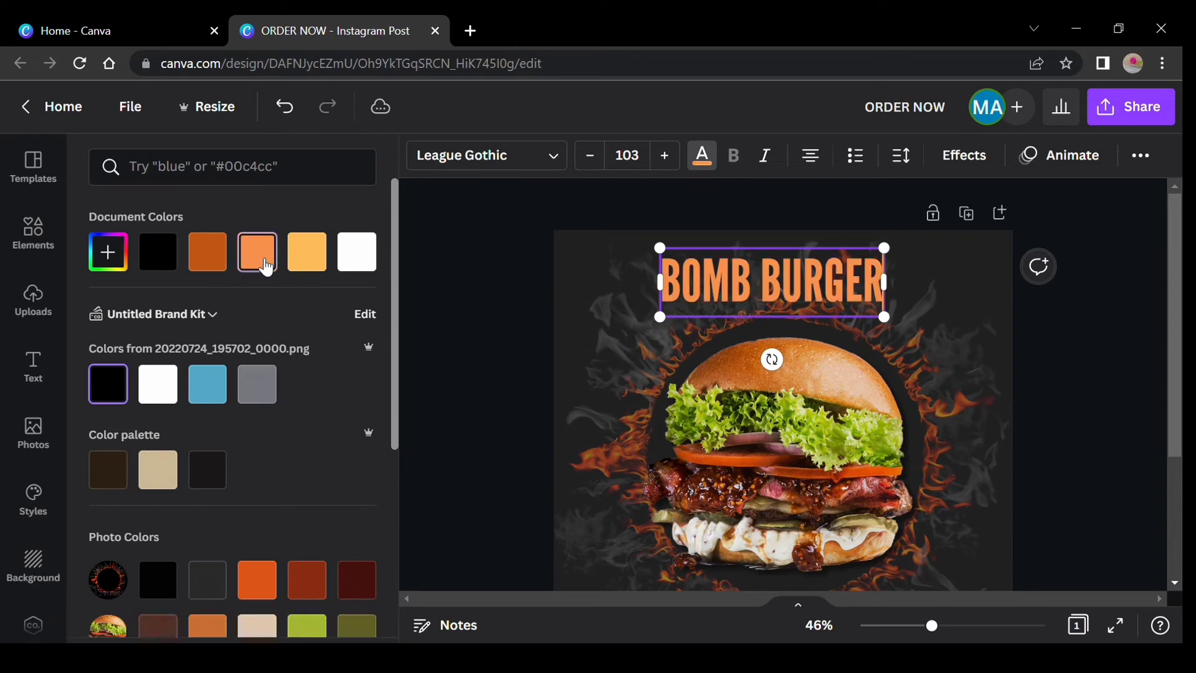
{"action": "left_click", "coordinate": [301, 269]}
Change the "BOMB BURGER" heading's font to Anton.
{"action": "left_click", "coordinate": [515, 155]}
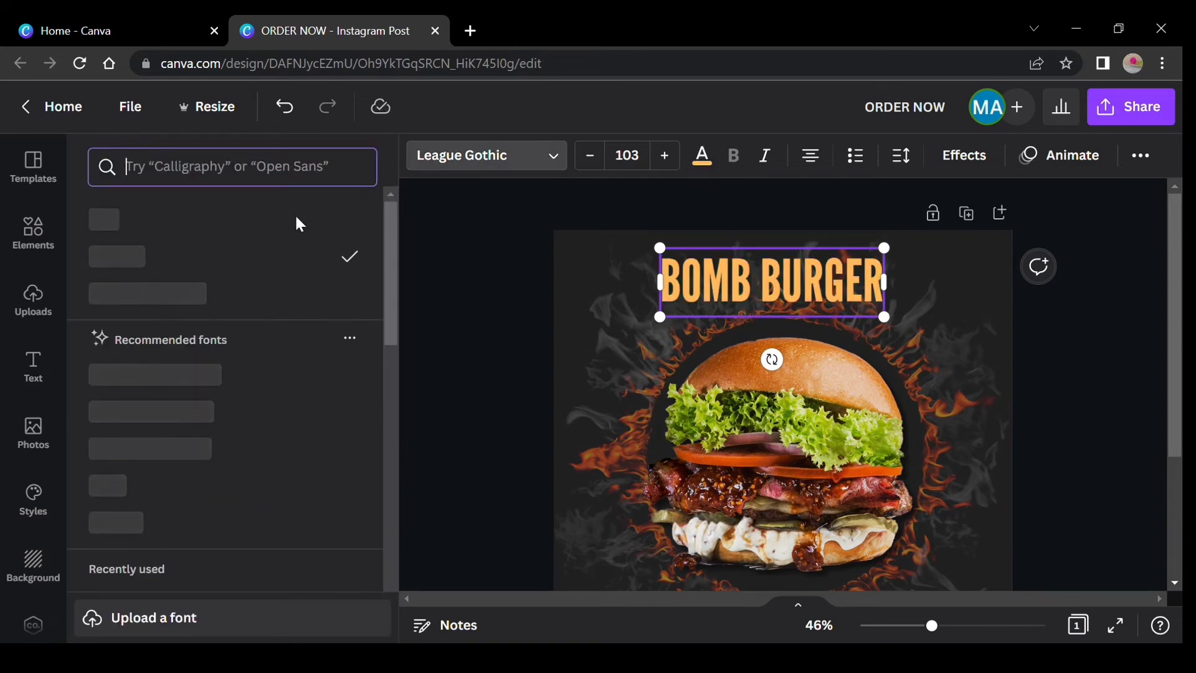
{"action": "scroll", "coordinate": [289, 398], "scroll_direction": "down", "scroll_amount": 8}
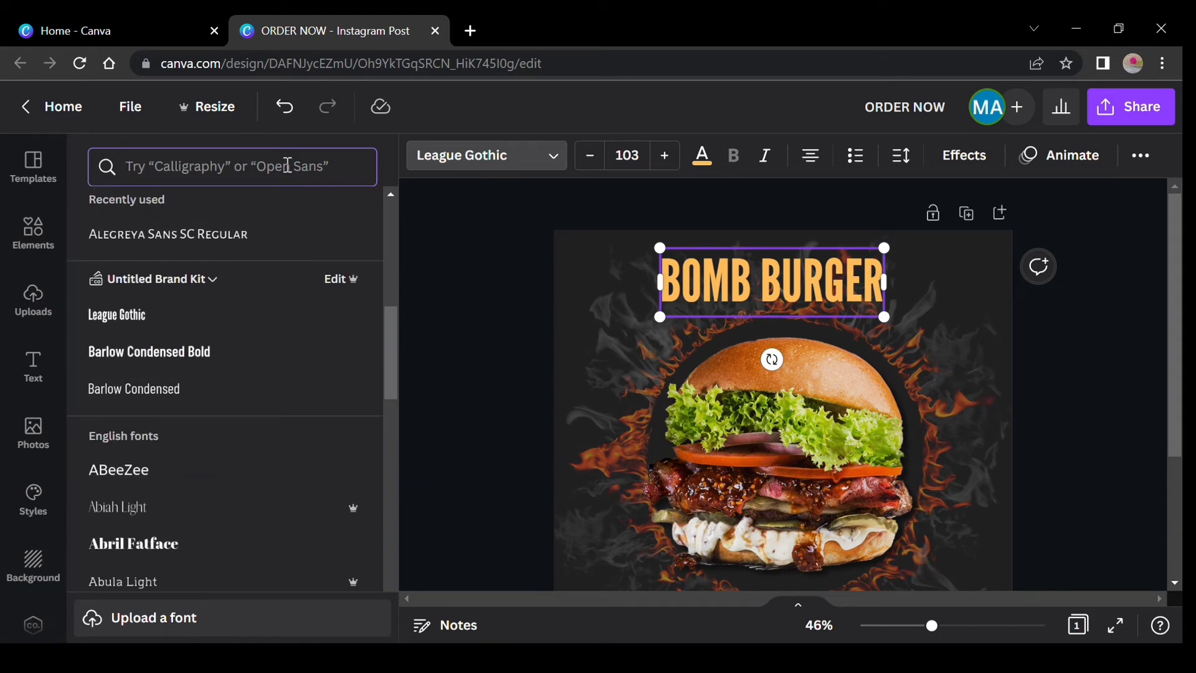
{"action": "scroll", "coordinate": [243, 368], "scroll_direction": "down", "scroll_amount": 10}
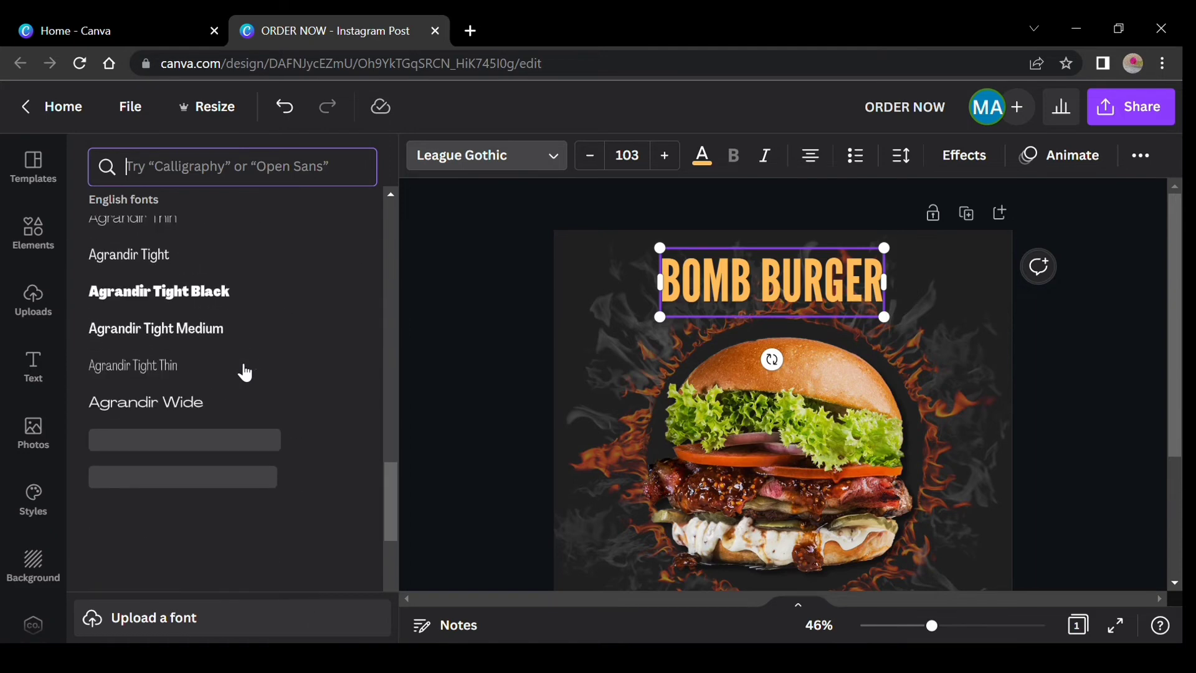
{"action": "scroll", "coordinate": [245, 372], "scroll_direction": "down", "scroll_amount": 10}
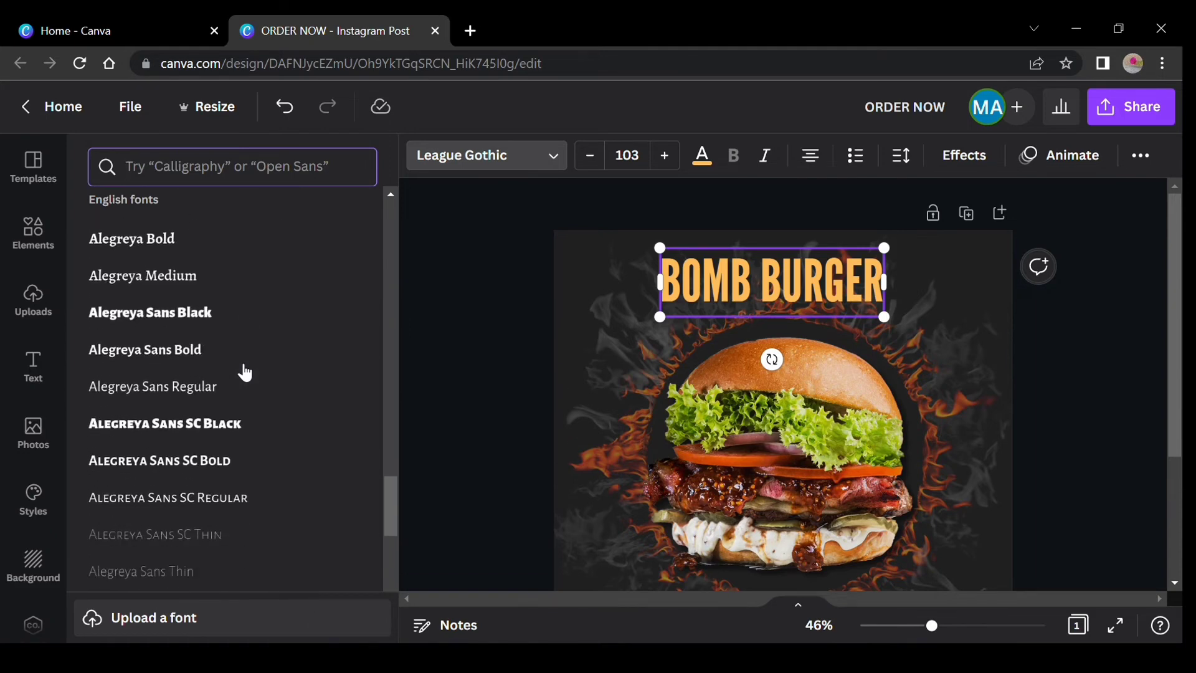
{"action": "scroll", "coordinate": [245, 372], "scroll_direction": "down", "scroll_amount": 8}
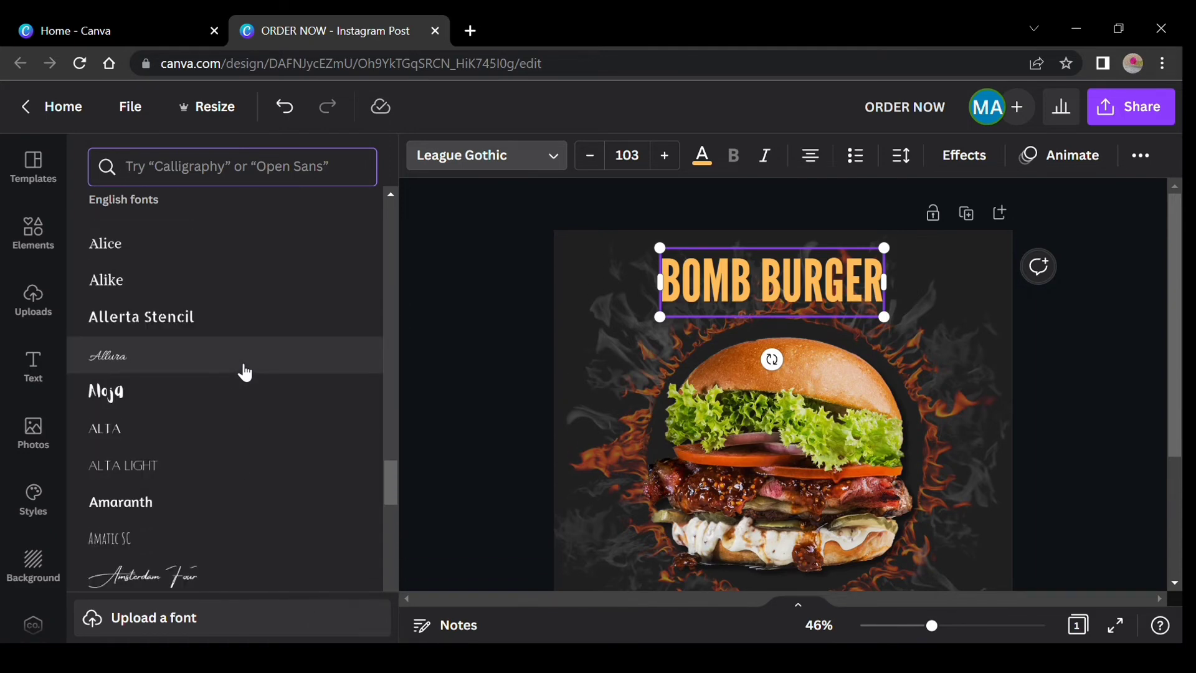
{"action": "scroll", "coordinate": [245, 372], "scroll_direction": "down", "scroll_amount": 5}
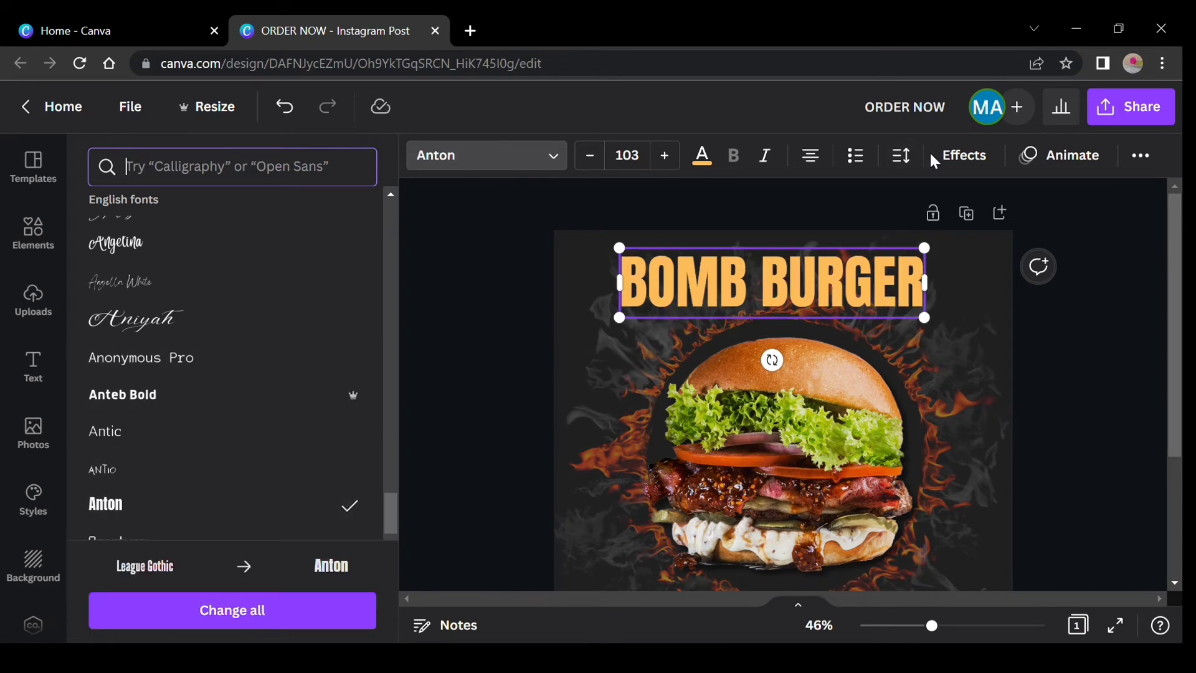
Apply the Neon effect to the "BOMB BURGER" heading with an intensity of 79.
{"action": "left_click", "coordinate": [962, 156]}
{"action": "left_click", "coordinate": [245, 503]}
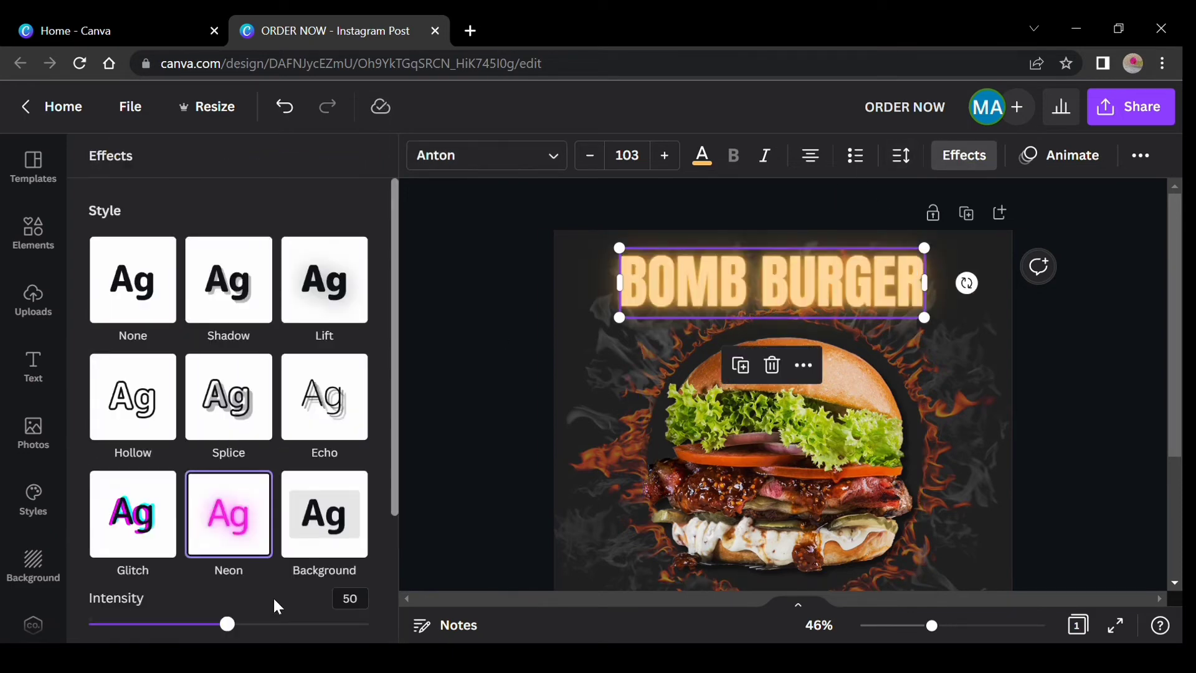
{"action": "left_click_drag", "start_coordinate": [277, 624], "coordinate": [310, 624]}
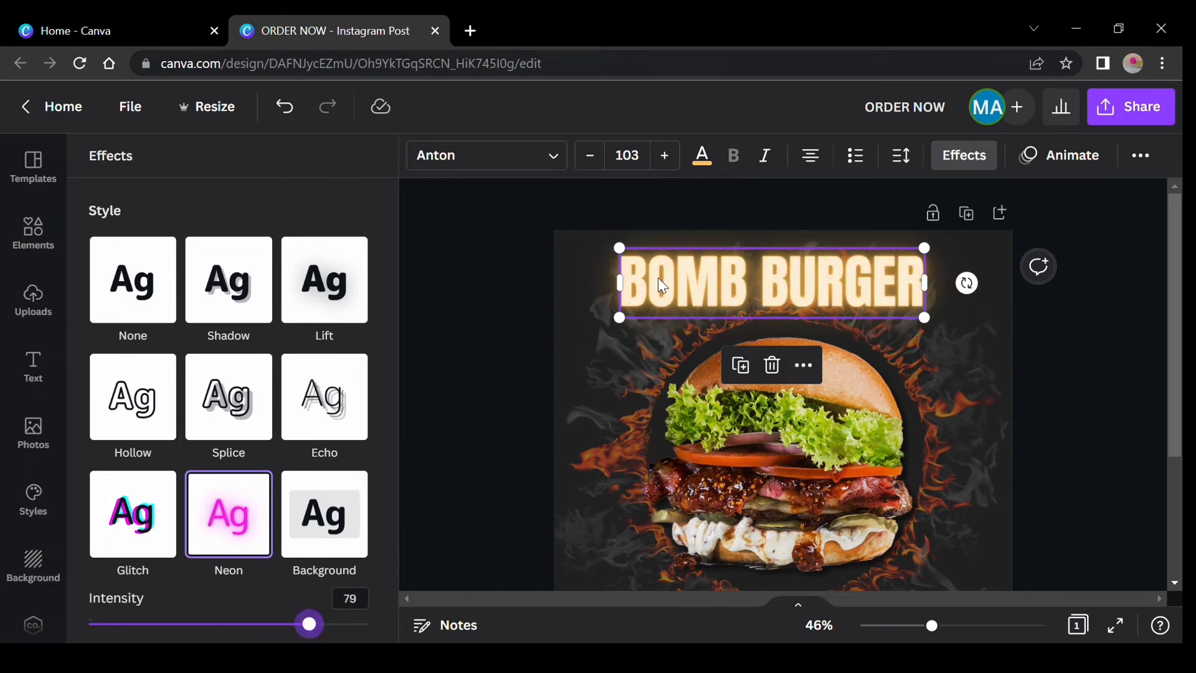
Centre the "BOMB BURGER" heading horizontally on the post, slightly lower above the burger, and check the whole layout.
{"action": "left_click_drag", "start_coordinate": [658, 278], "coordinate": [672, 290]}
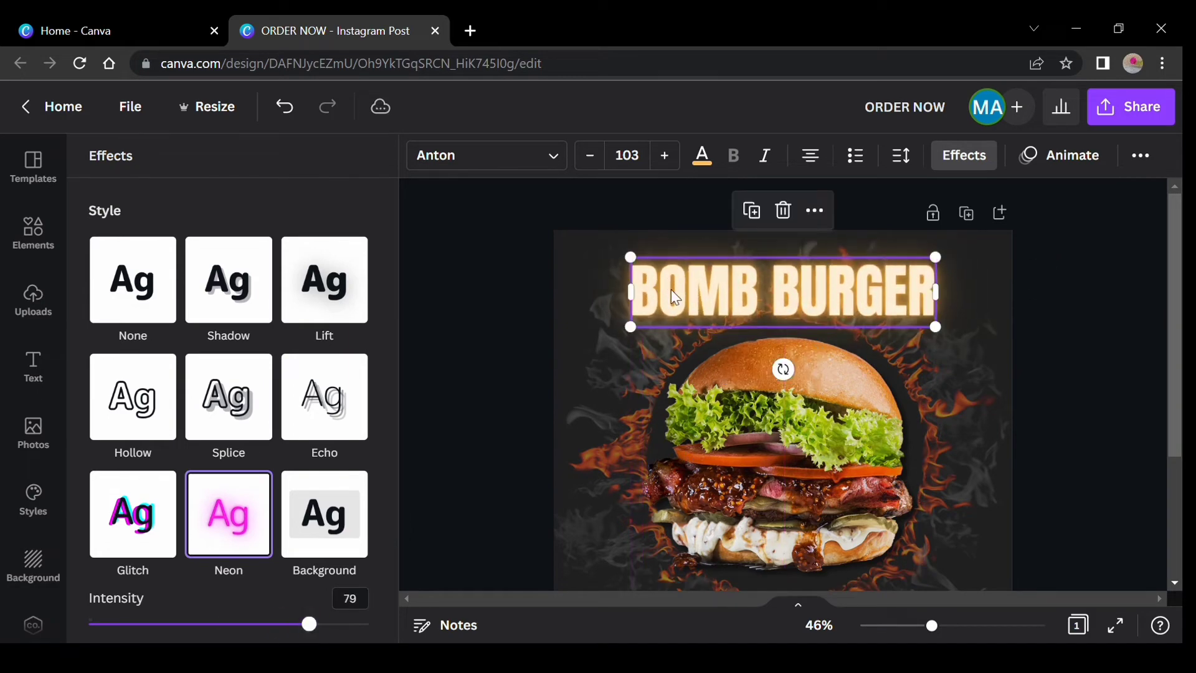
{"action": "left_click", "coordinate": [472, 299]}
{"action": "left_click", "coordinate": [471, 299]}
{"action": "scroll", "coordinate": [471, 300], "scroll_direction": "down", "scroll_amount": 1}
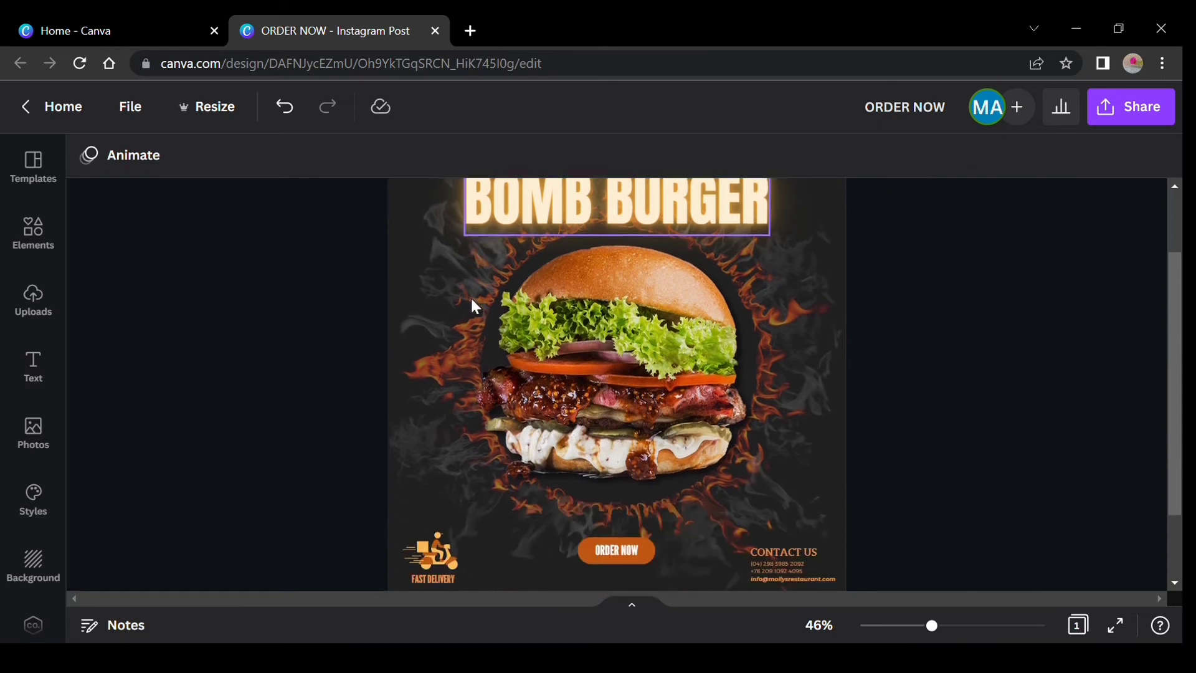
{"action": "scroll", "coordinate": [472, 299], "scroll_direction": "down", "scroll_amount": 3}
{"action": "scroll", "coordinate": [855, 446], "scroll_direction": "up", "scroll_amount": 1}
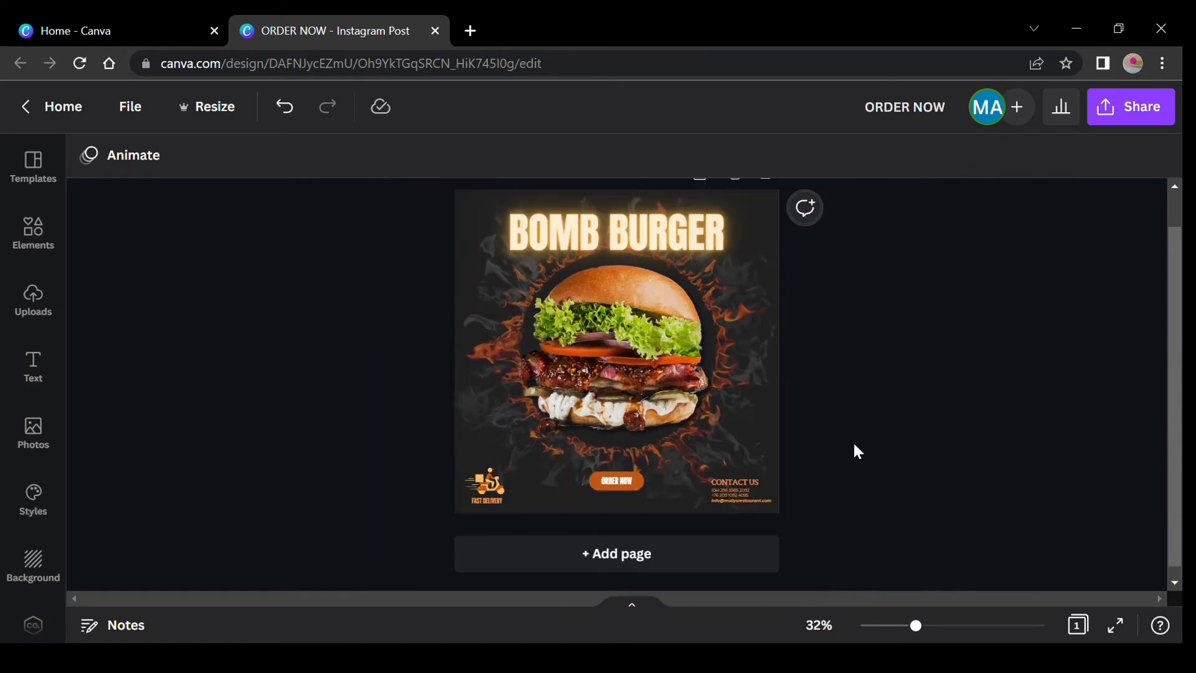
Enlarge the "ORDER NOW" button slightly and move it lower, centred near the post's bottom edge.
{"action": "left_click", "coordinate": [628, 482]}
{"action": "left_click_drag", "start_coordinate": [643, 471], "coordinate": [654, 467]}
{"action": "left_click_drag", "start_coordinate": [636, 534], "coordinate": [632, 544]}
{"action": "left_click", "coordinate": [906, 376]}
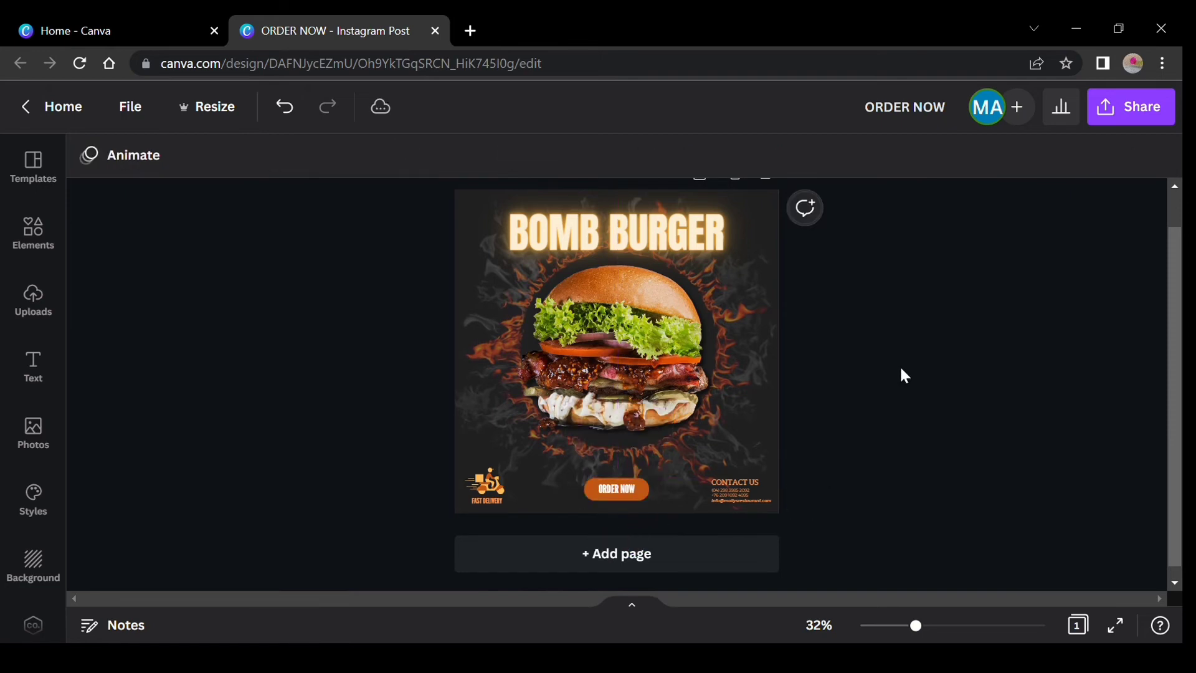
Search the elements for "CIRCLE" and add the glowing orange fire ring to the post.
{"action": "left_click", "coordinate": [34, 230]}
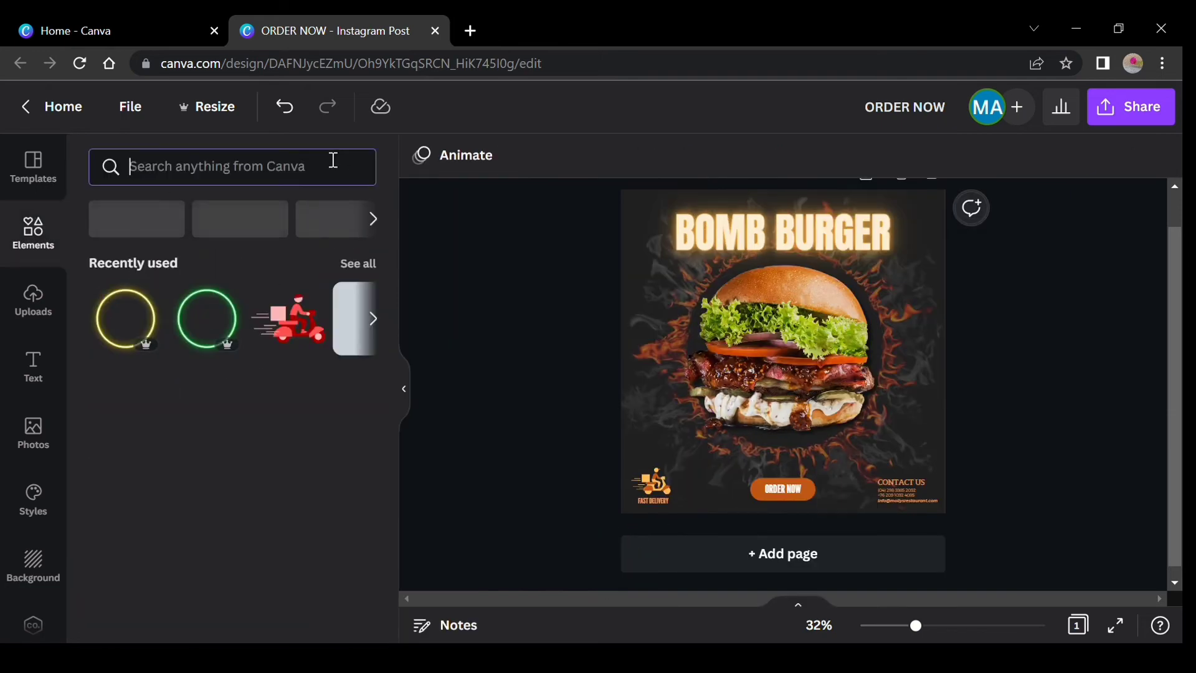
{"action": "type", "text": "CIRCLE"}
{"action": "key", "text": "Return"}
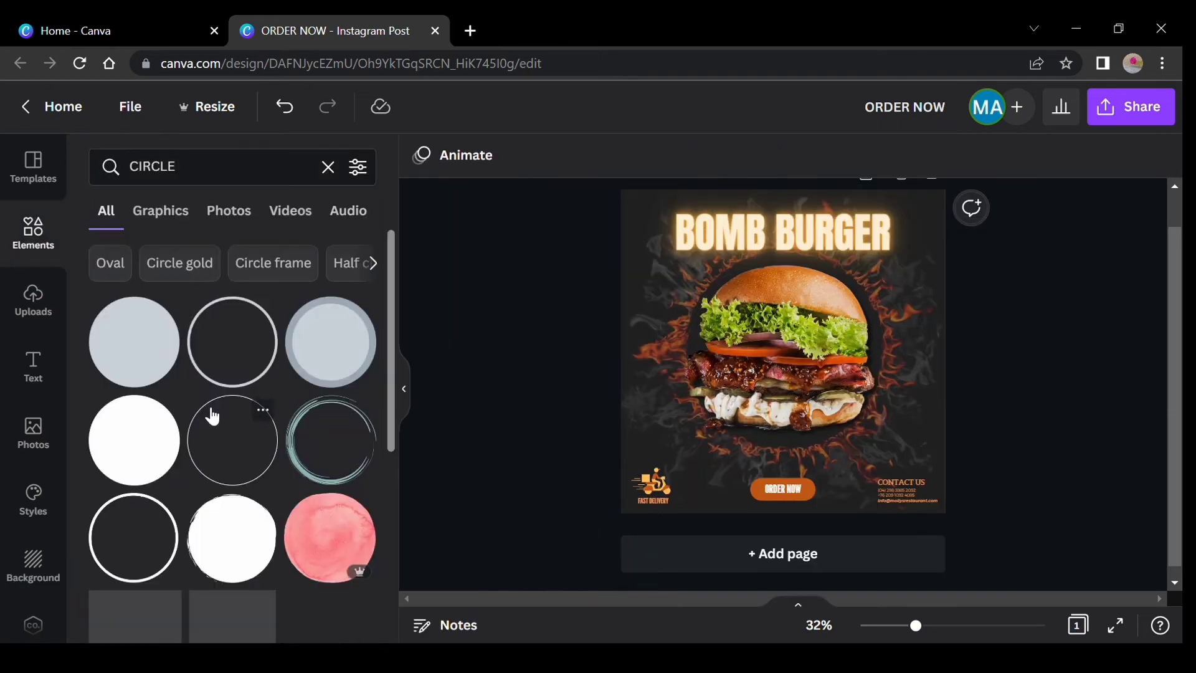
{"action": "scroll", "coordinate": [262, 495], "scroll_direction": "down", "scroll_amount": 10}
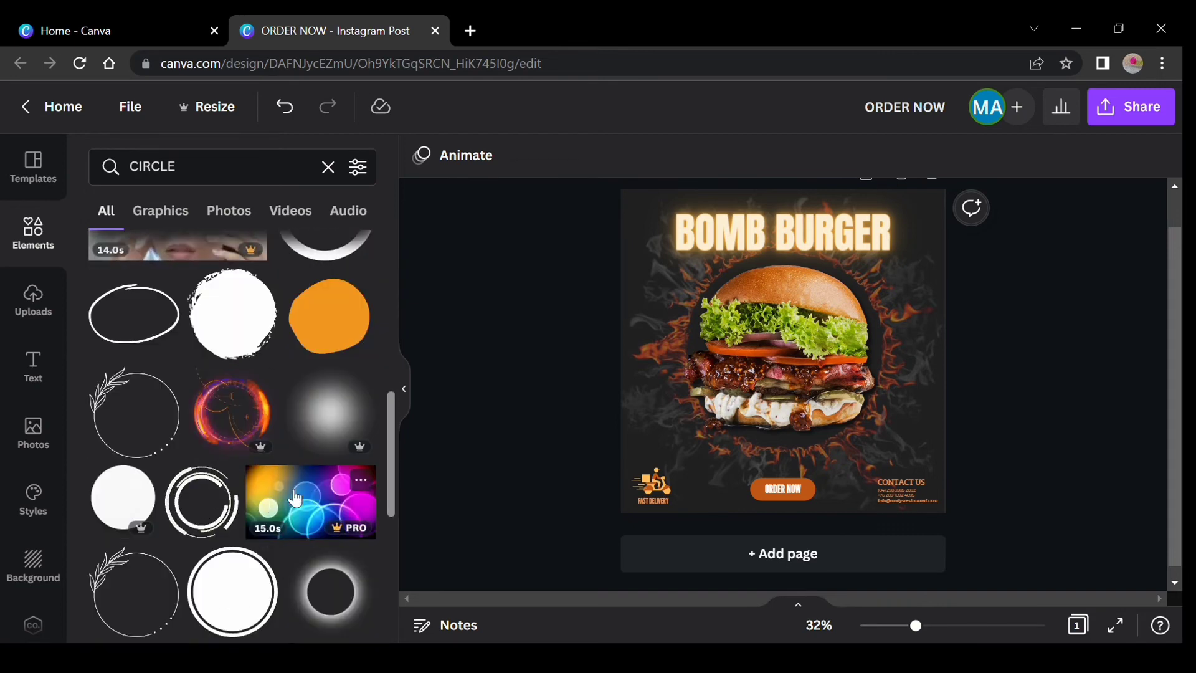
{"action": "scroll", "coordinate": [238, 492], "scroll_direction": "down", "scroll_amount": 5}
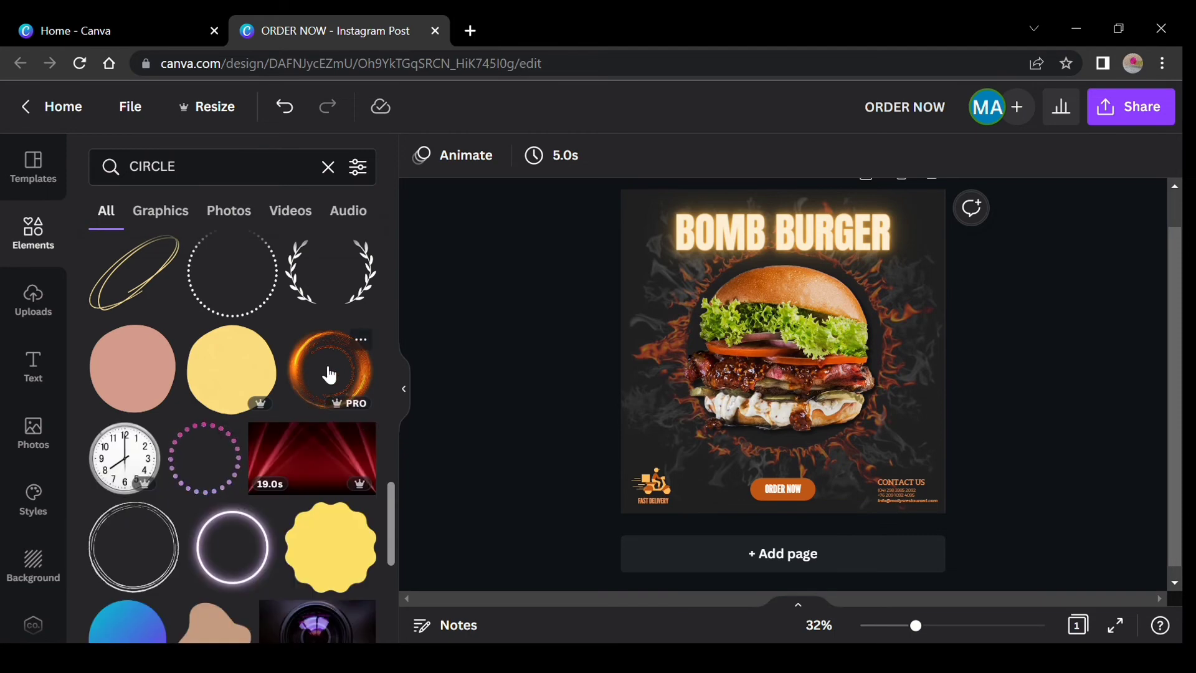
{"action": "left_click", "coordinate": [327, 374]}
Shrink the fire ring and place it beside the burger bun, near the post's right edge.
{"action": "left_click_drag", "start_coordinate": [907, 474], "coordinate": [753, 323]}
{"action": "left_click_drag", "start_coordinate": [712, 279], "coordinate": [893, 349]}
{"action": "left_click", "coordinate": [975, 395]}
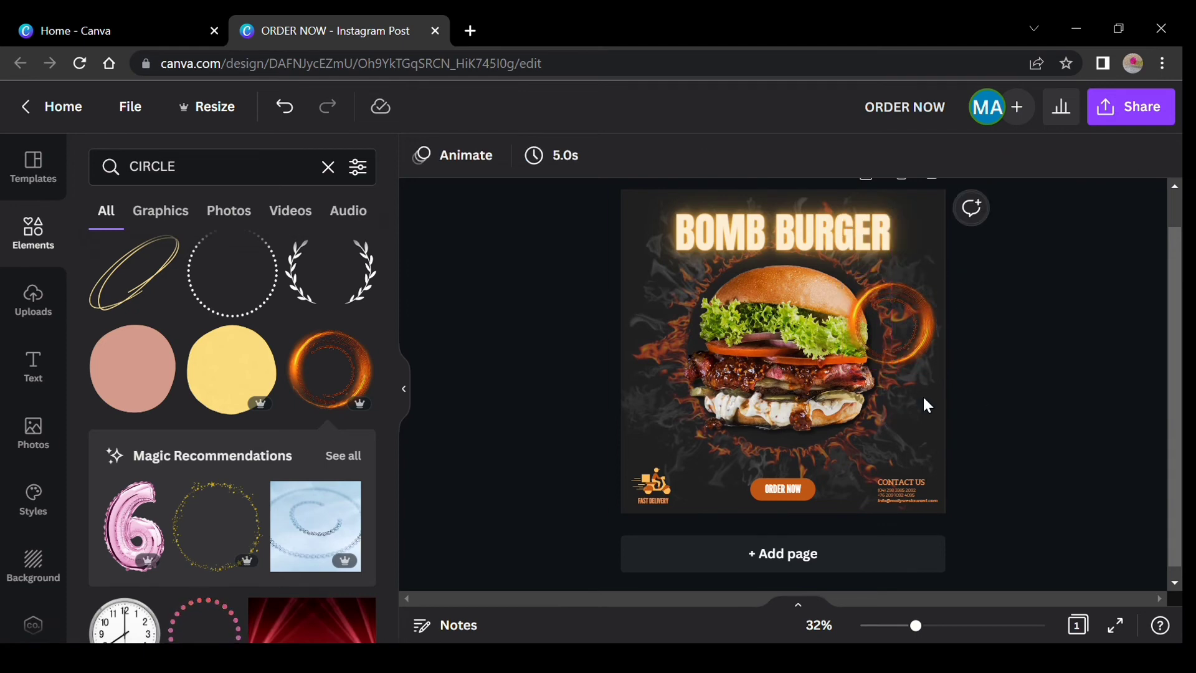
Add a two-line "GET 50% DISCOUNT" text in yellow-orange and place it inside the fire ring.
{"action": "left_click", "coordinate": [31, 373]}
{"action": "left_click", "coordinate": [252, 300]}
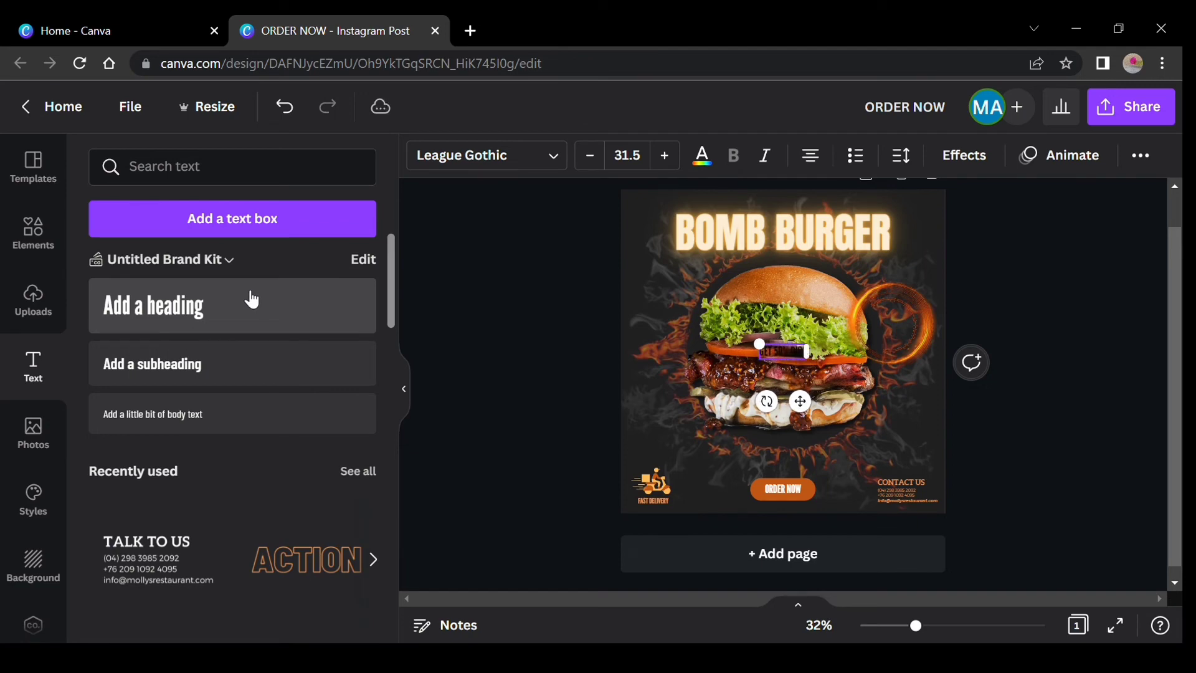
{"action": "left_click", "coordinate": [702, 157]}
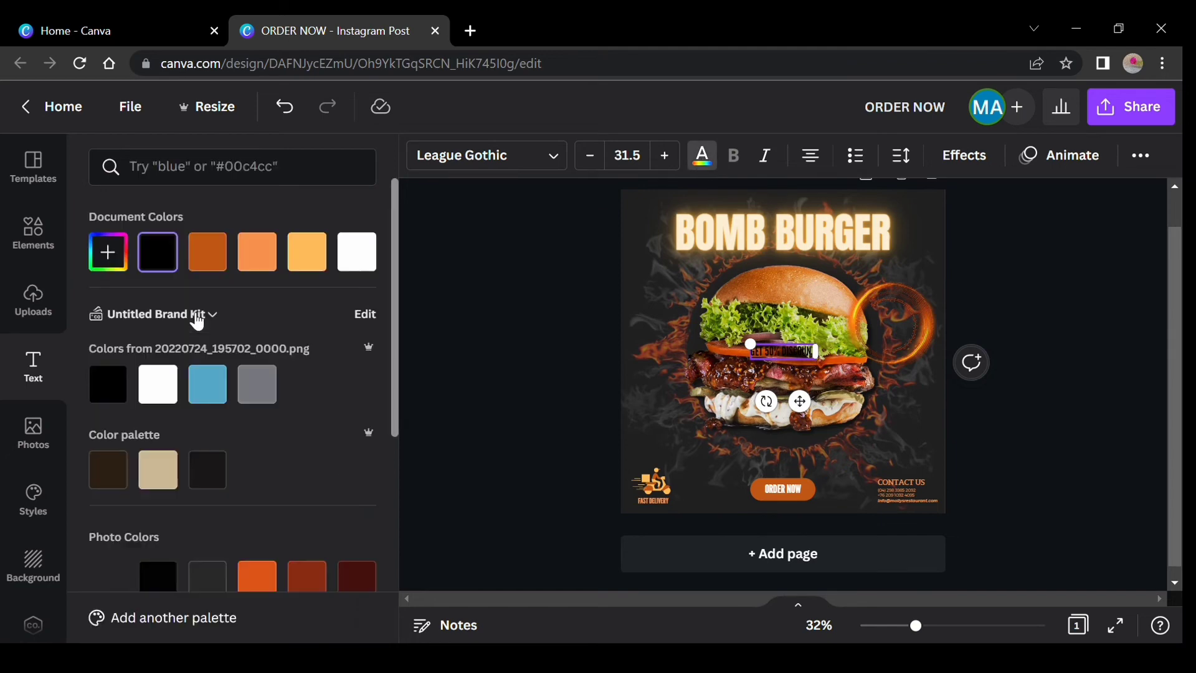
{"action": "left_click", "coordinate": [316, 267]}
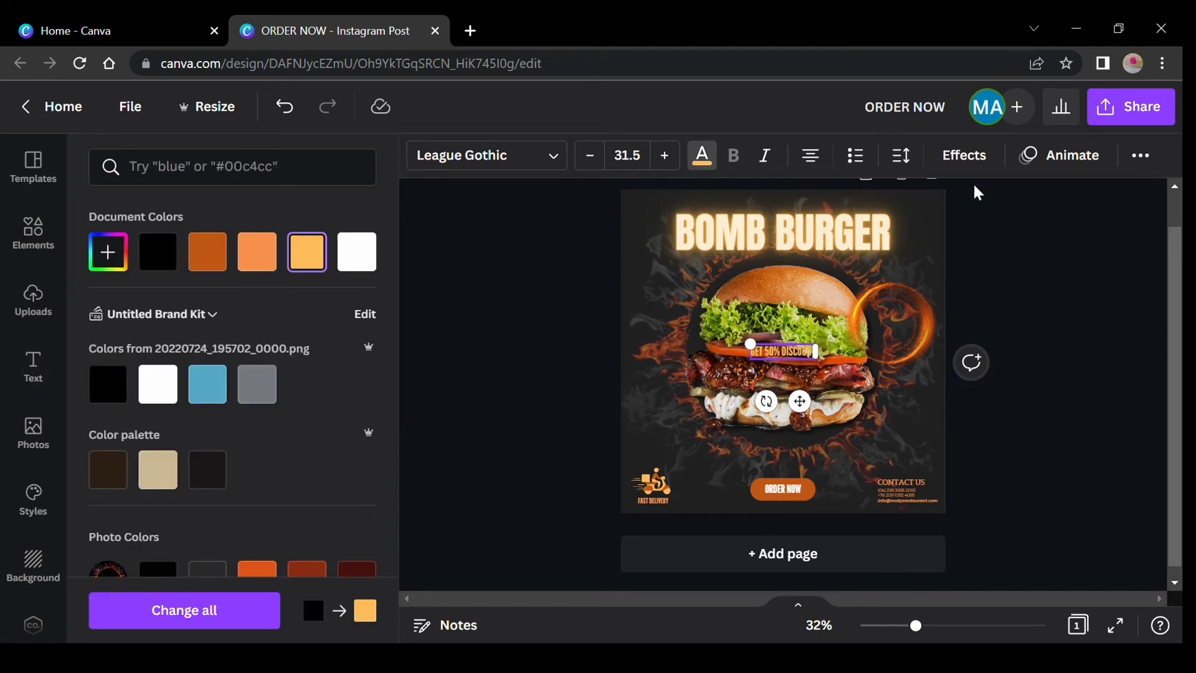
{"action": "left_click_drag", "start_coordinate": [815, 352], "coordinate": [797, 353]}
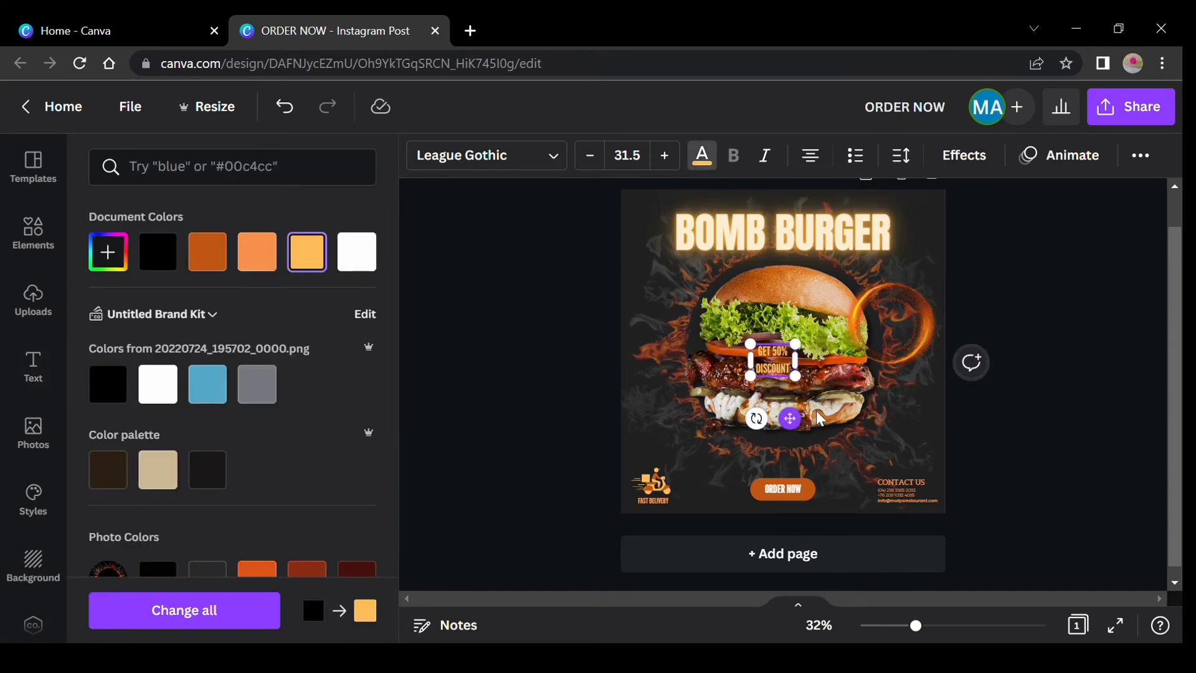
{"action": "left_click_drag", "start_coordinate": [792, 420], "coordinate": [910, 383]}
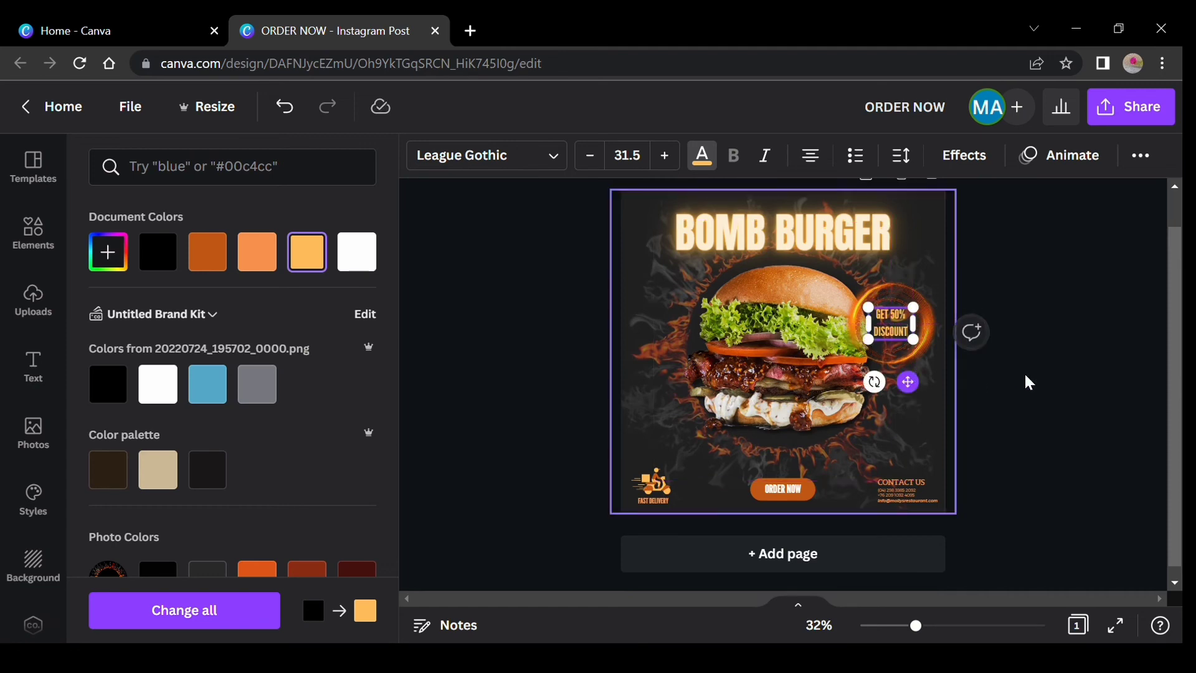
Apply the Neon effect with an intensity of 90 to the "GET 50% DISCOUNT" text and colour it dark orange.
{"action": "left_click", "coordinate": [965, 155]}
{"action": "left_click", "coordinate": [235, 524]}
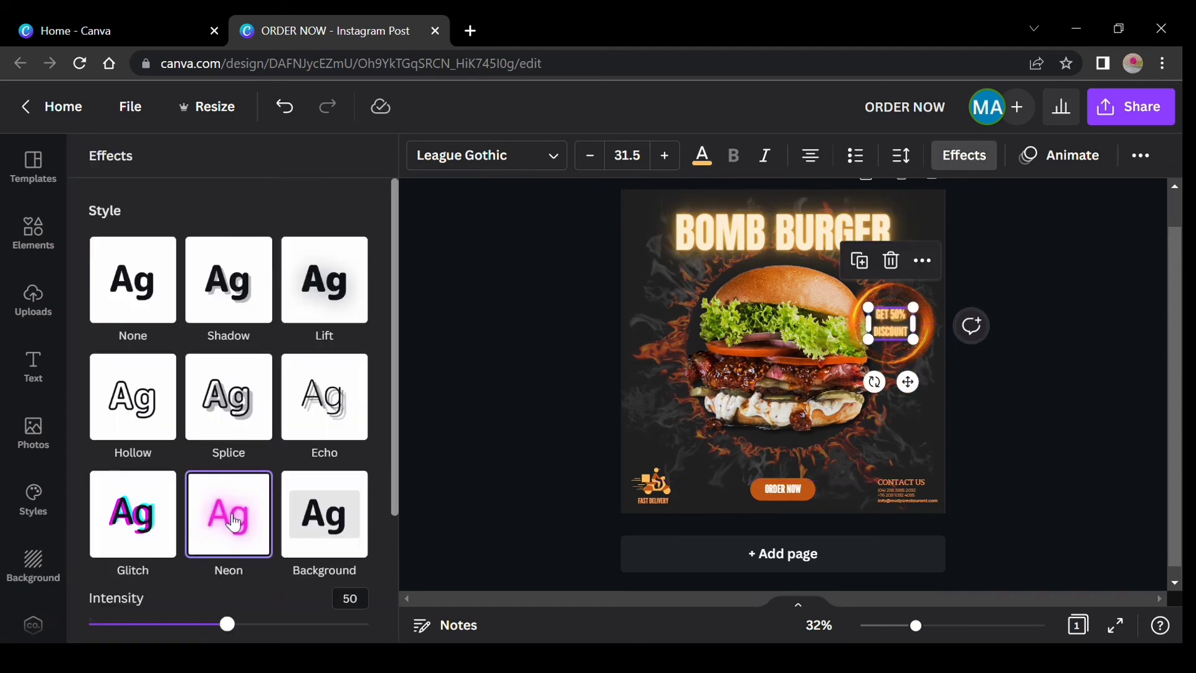
{"action": "mouse_move", "coordinate": [319, 626]}
{"action": "left_mouse_down"}
{"action": "mouse_move", "coordinate": [360, 634]}
{"action": "mouse_move", "coordinate": [342, 628]}
{"action": "left_mouse_up"}
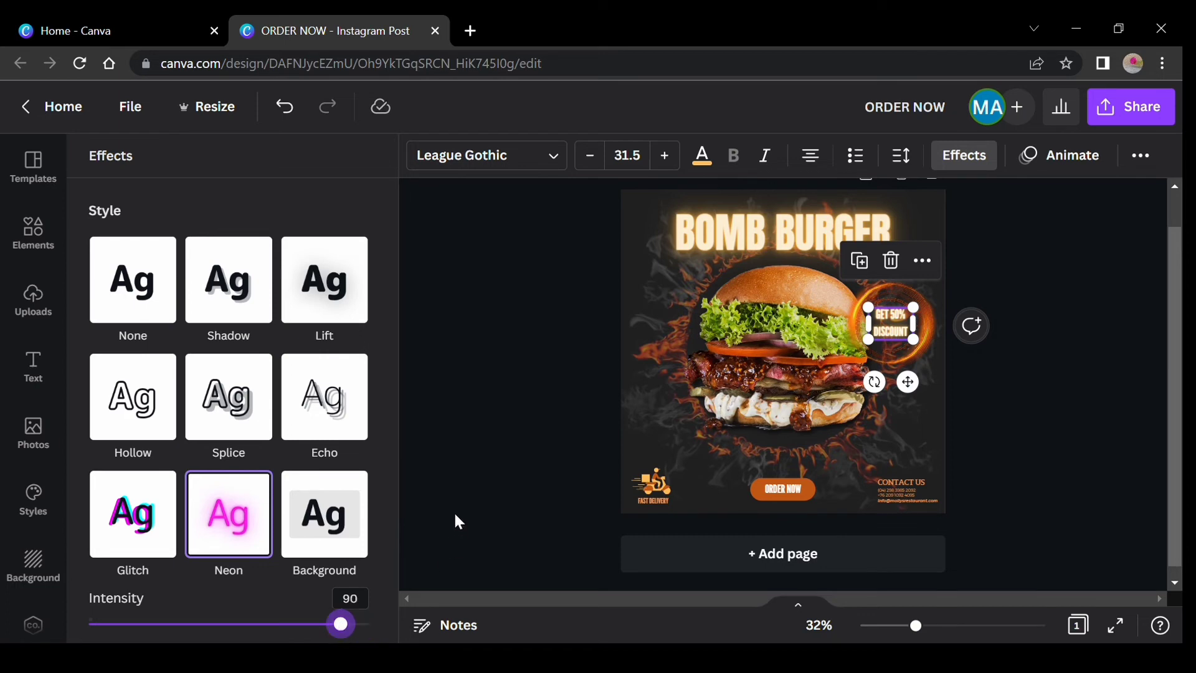
{"action": "left_click", "coordinate": [702, 155]}
{"action": "left_click", "coordinate": [212, 257]}
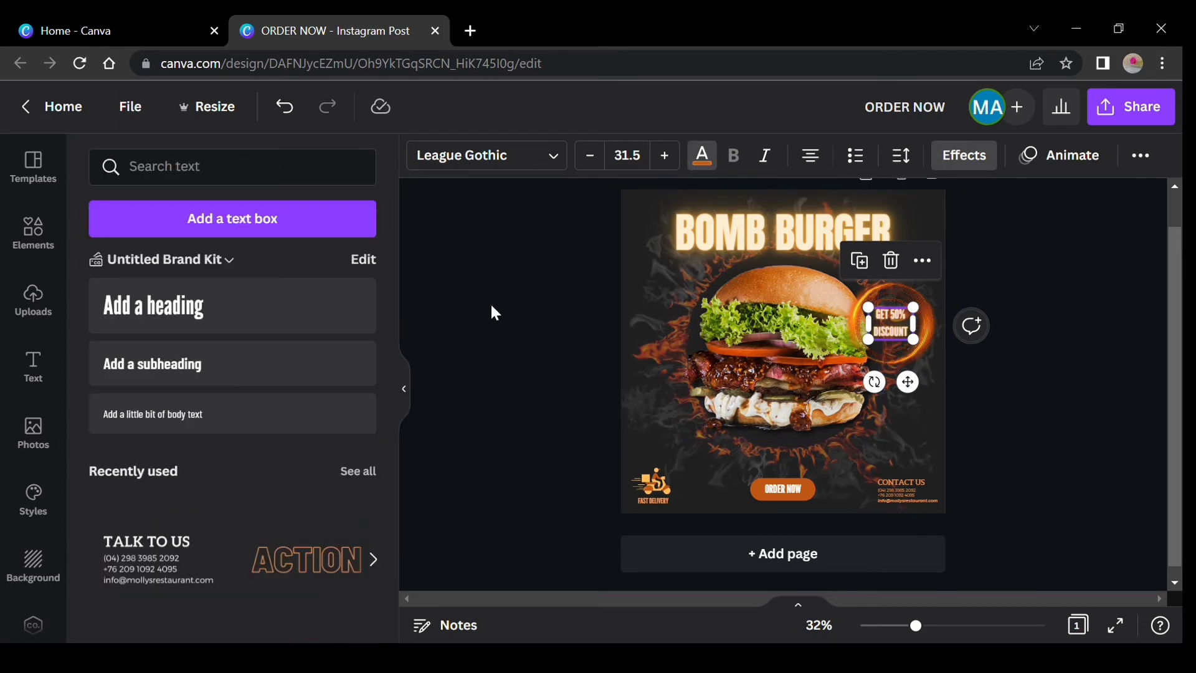
Change the "BOMB BURGER" heading's colour to the light orange from the document colours.
{"action": "left_click", "coordinate": [753, 238]}
{"action": "left_click", "coordinate": [704, 163]}
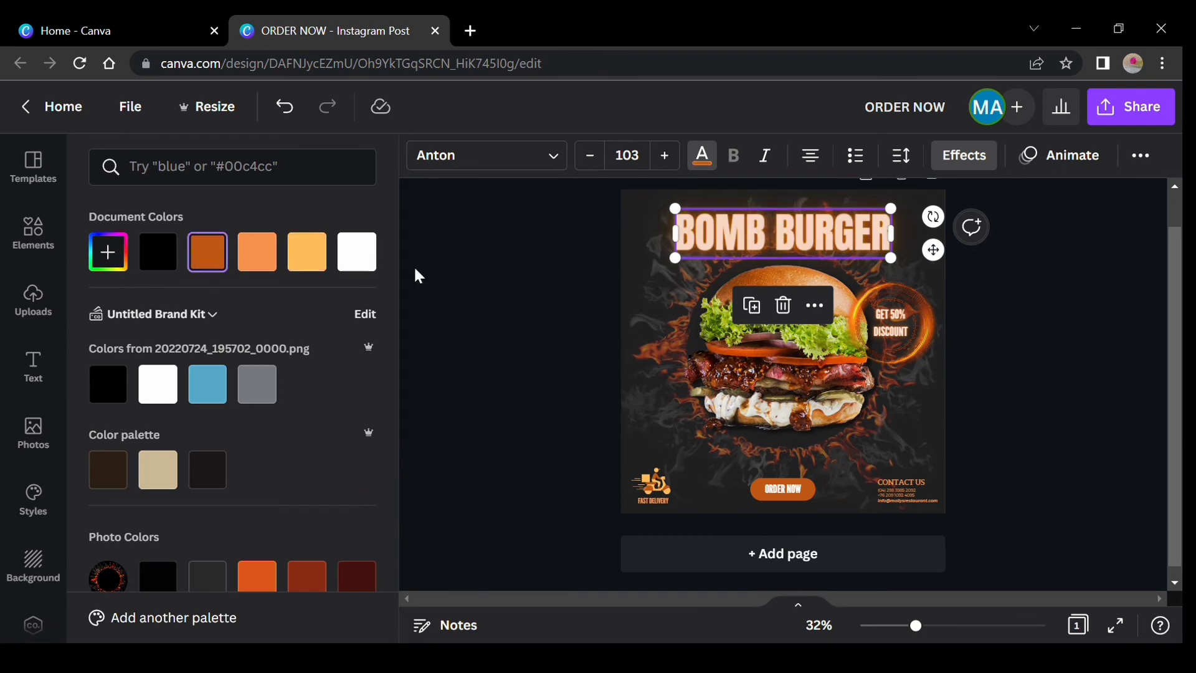
{"action": "left_click", "coordinate": [271, 270]}
{"action": "left_click", "coordinate": [435, 266]}
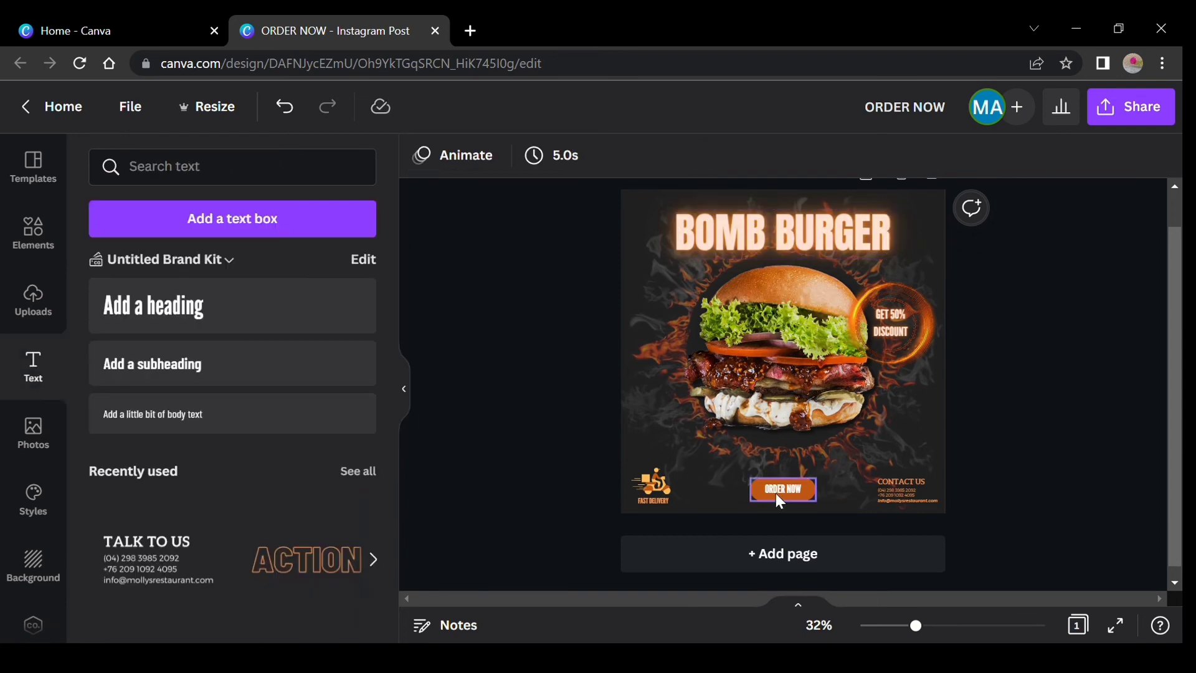
Shrink the fire ring slightly and reposition it around the "GET 50% DISCOUNT" text.
{"action": "scroll", "coordinate": [776, 492], "scroll_direction": "up", "scroll_amount": 4}
{"action": "left_click", "coordinate": [978, 302]}
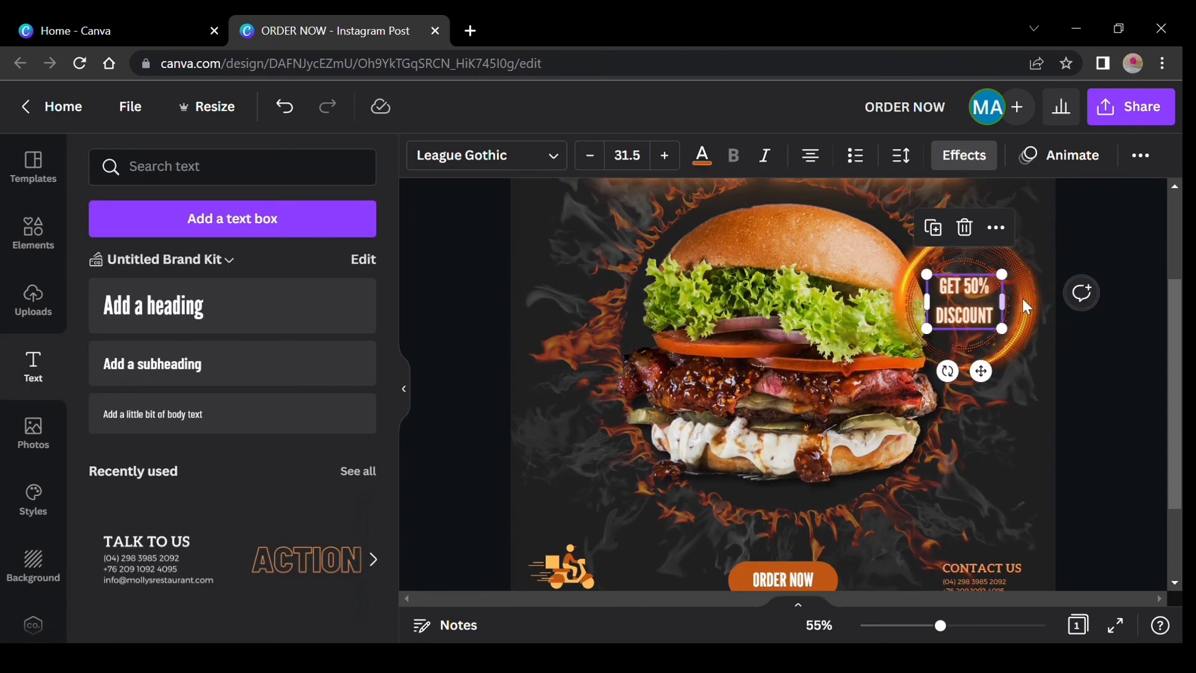
{"action": "left_click", "coordinate": [1023, 297]}
{"action": "left_click_drag", "start_coordinate": [1046, 221], "coordinate": [1018, 246]}
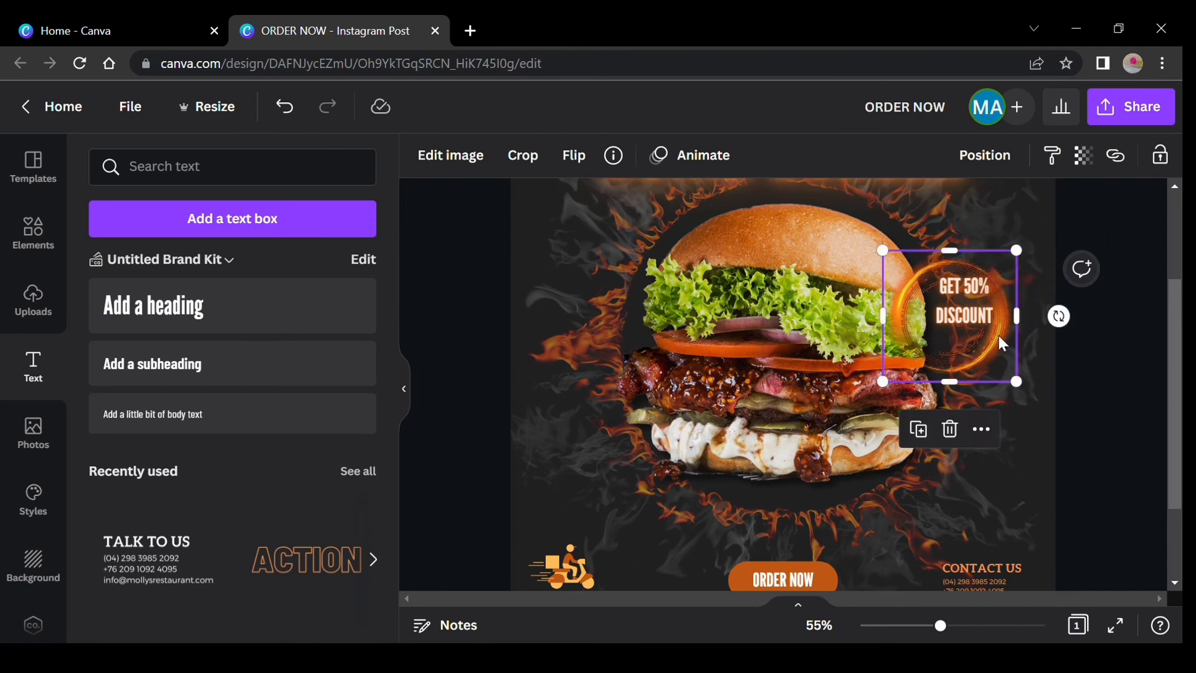
{"action": "left_click_drag", "start_coordinate": [997, 333], "coordinate": [1014, 316]}
Adjust the size of the "GET 50% DISCOUNT" text and centre it within the fire ring.
{"action": "left_click", "coordinate": [939, 301]}
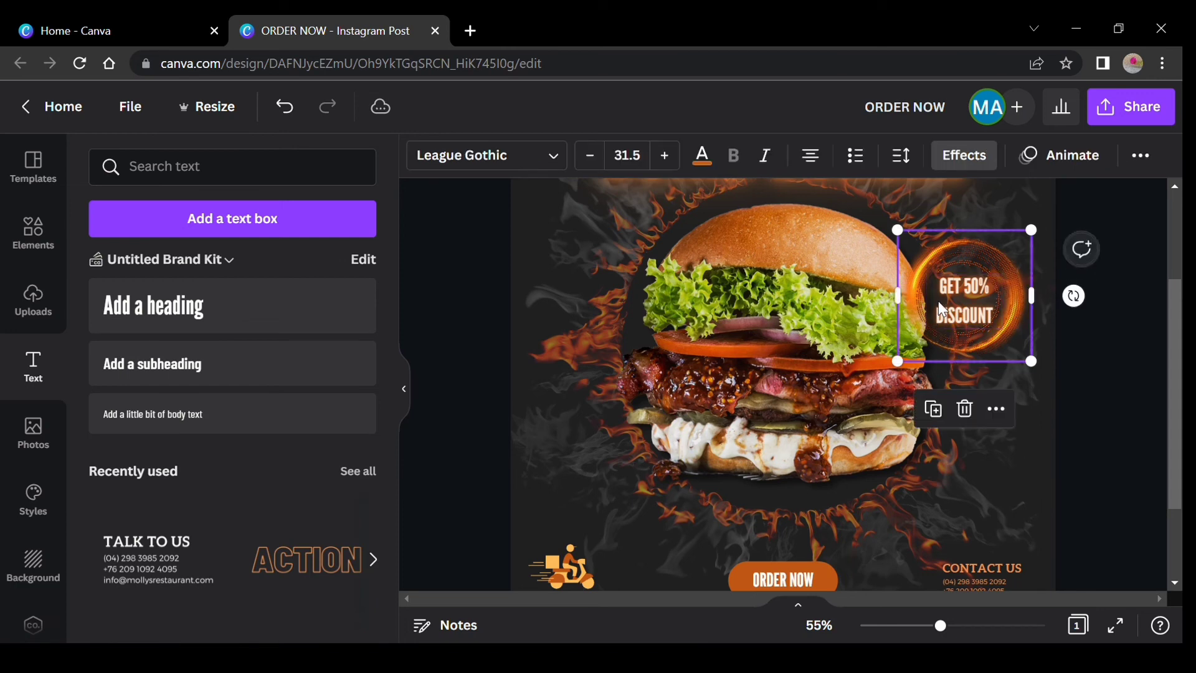
{"action": "left_click_drag", "start_coordinate": [1032, 361], "coordinate": [1007, 323]}
{"action": "left_click", "coordinate": [1101, 399]}
Try light orange as the "ORDER NOW" text colour, and restore the text to white.
{"action": "scroll", "coordinate": [1099, 395], "scroll_direction": "down", "scroll_amount": 2}
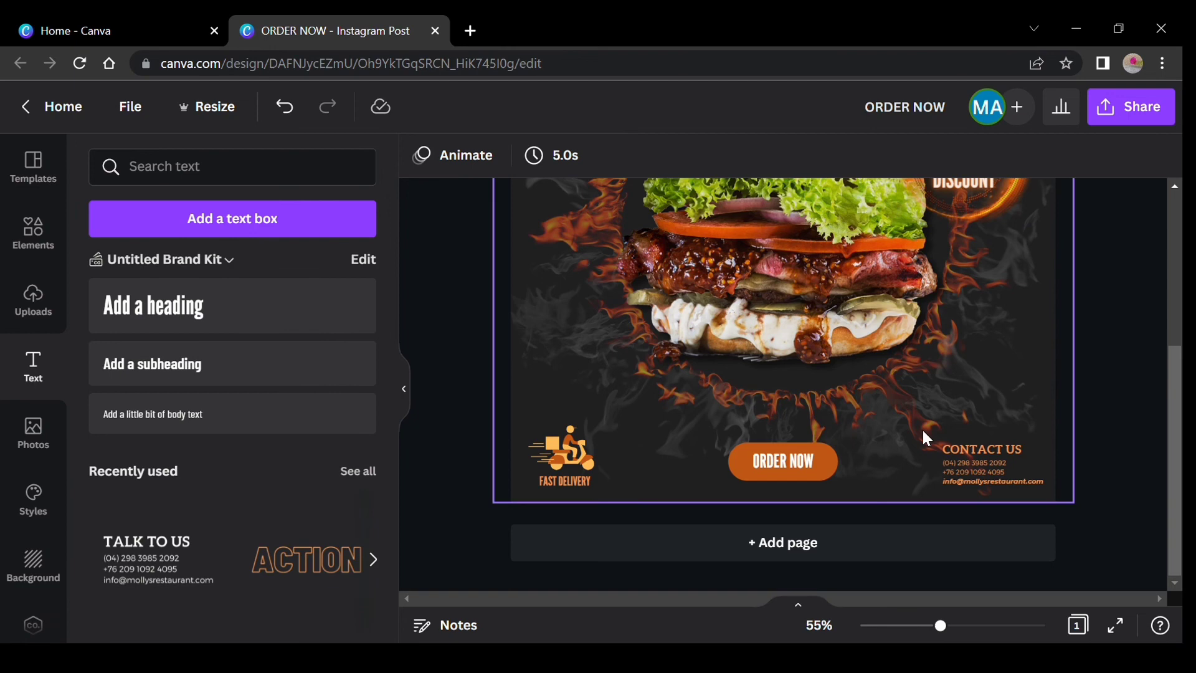
{"action": "left_click", "coordinate": [799, 471]}
{"action": "left_click", "coordinate": [701, 159]}
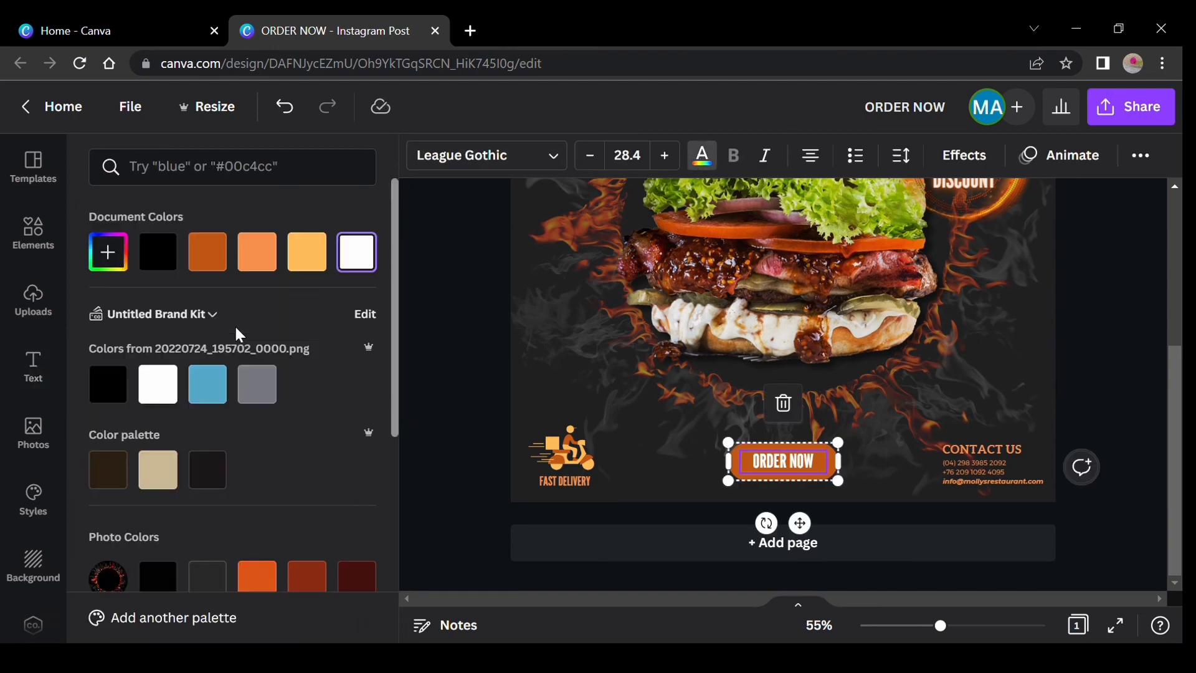
{"action": "left_click", "coordinate": [261, 268]}
{"action": "left_click", "coordinate": [356, 252]}
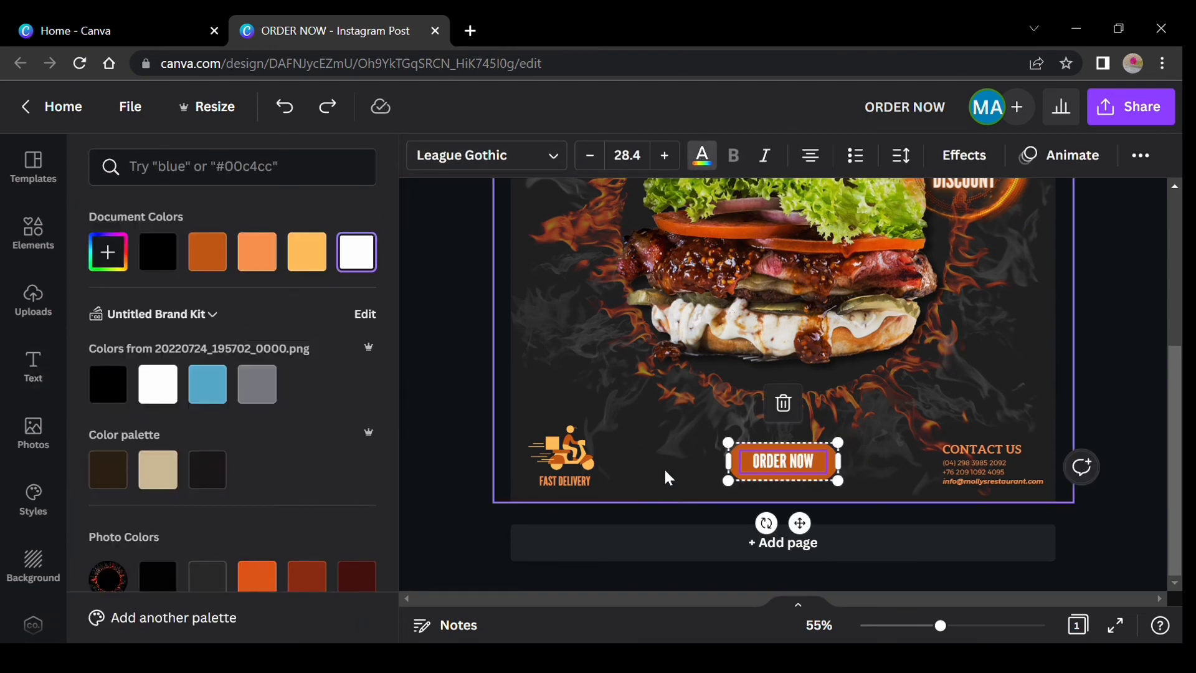
Change the "ORDER NOW" button's fill to the light orange from the document colours.
{"action": "left_click", "coordinate": [739, 460]}
{"action": "left_click", "coordinate": [520, 155]}
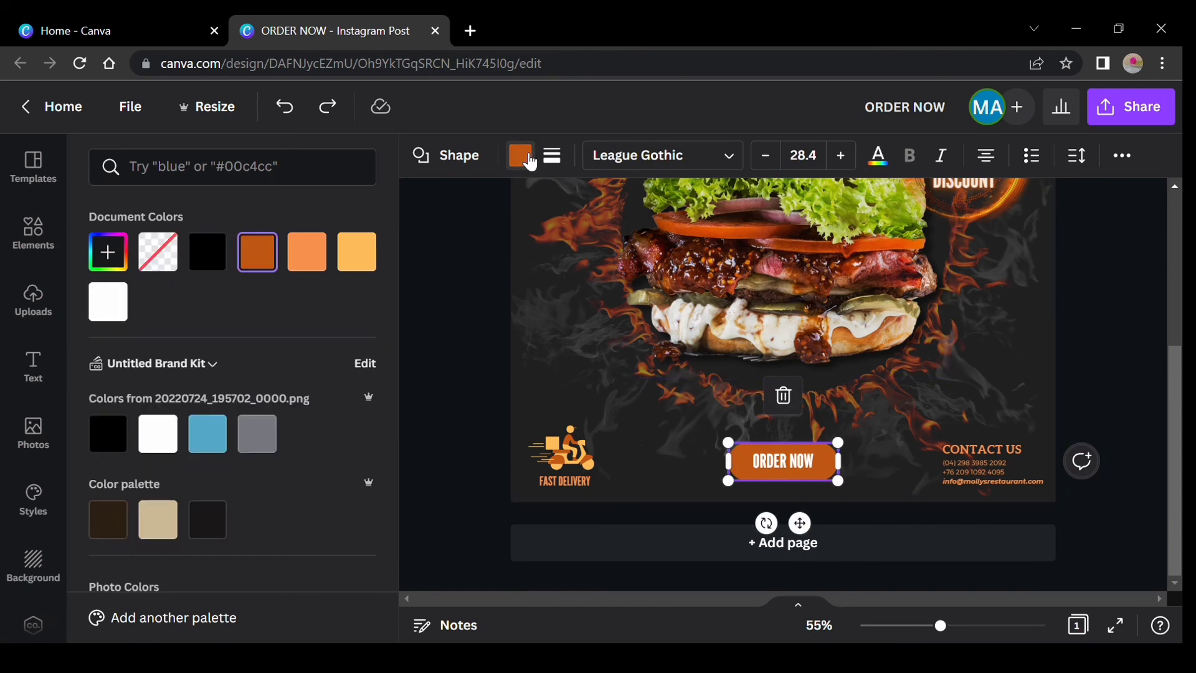
{"action": "left_click", "coordinate": [320, 267]}
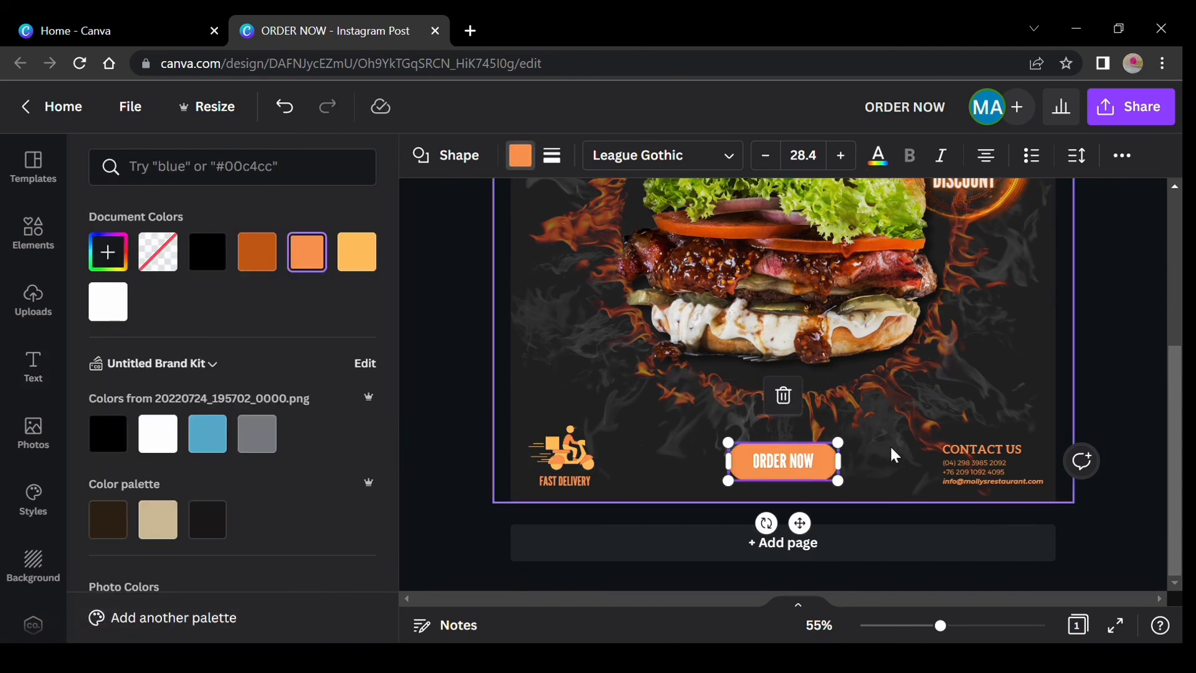
Apply the Shadow effect to the "ORDER NOW" text with a blur of 36.
{"action": "left_click", "coordinate": [767, 461]}
{"action": "left_click", "coordinate": [964, 155]}
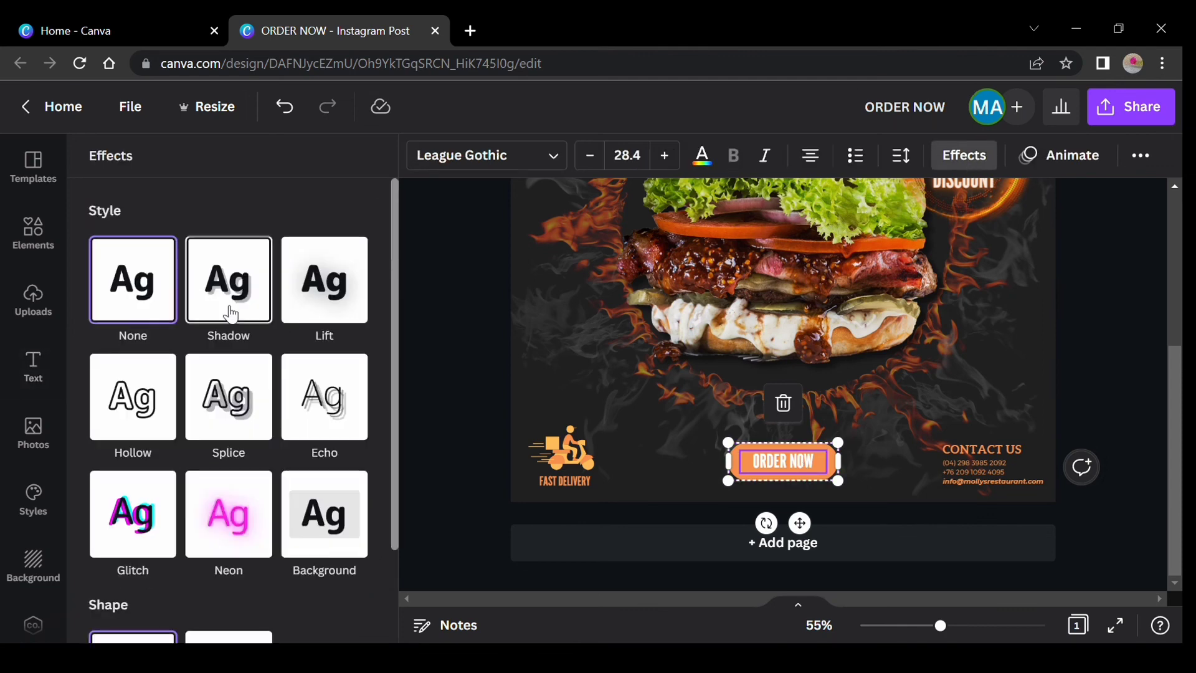
{"action": "left_click", "coordinate": [230, 314]}
{"action": "scroll", "coordinate": [290, 401], "scroll_direction": "down", "scroll_amount": 3}
{"action": "left_click", "coordinate": [350, 344]}
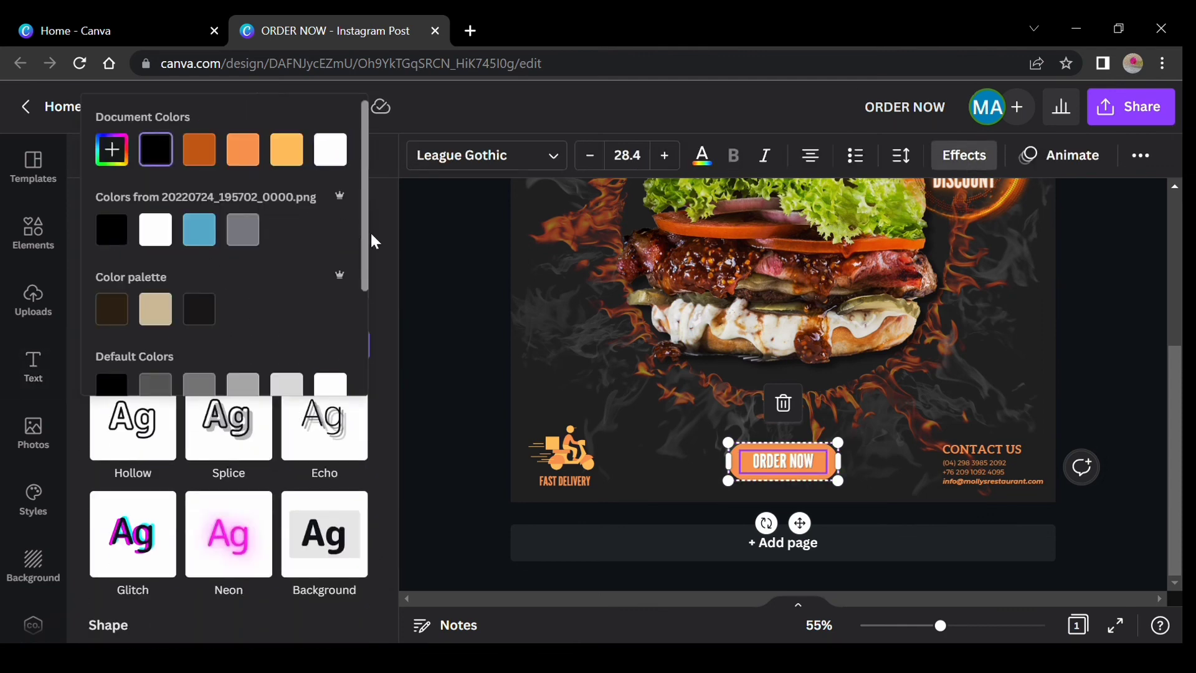
{"action": "left_click", "coordinate": [387, 246]}
{"action": "left_click_drag", "start_coordinate": [128, 263], "coordinate": [190, 263]}
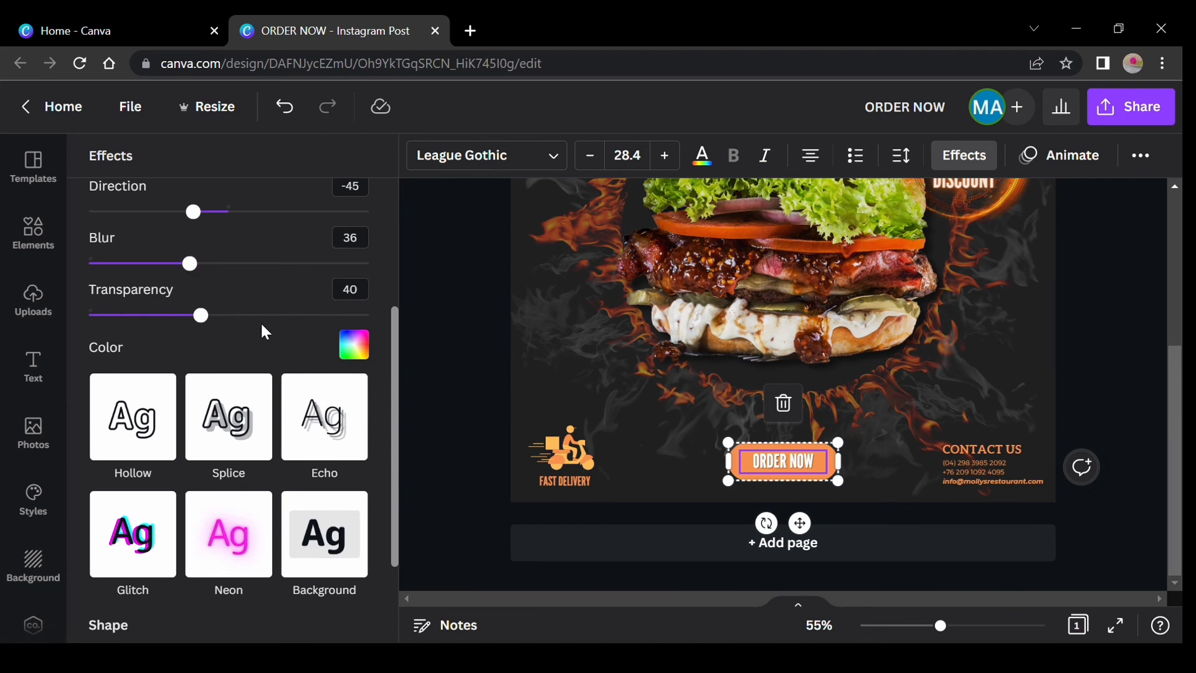
Apply the Shadow effect to the "FAST DELIVERY" text in black with a blur of 28.
{"action": "left_click", "coordinate": [547, 489]}
{"action": "left_click", "coordinate": [208, 301]}
{"action": "left_click", "coordinate": [353, 580]}
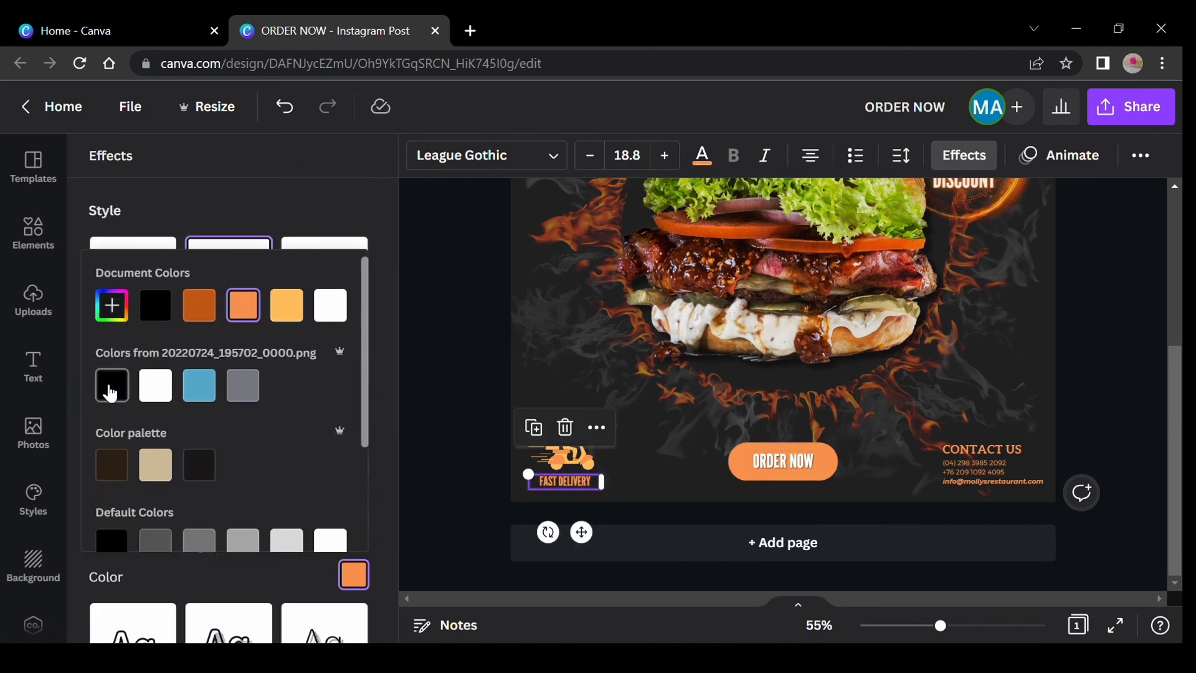
{"action": "left_click", "coordinate": [108, 388]}
{"action": "left_click", "coordinate": [278, 182]}
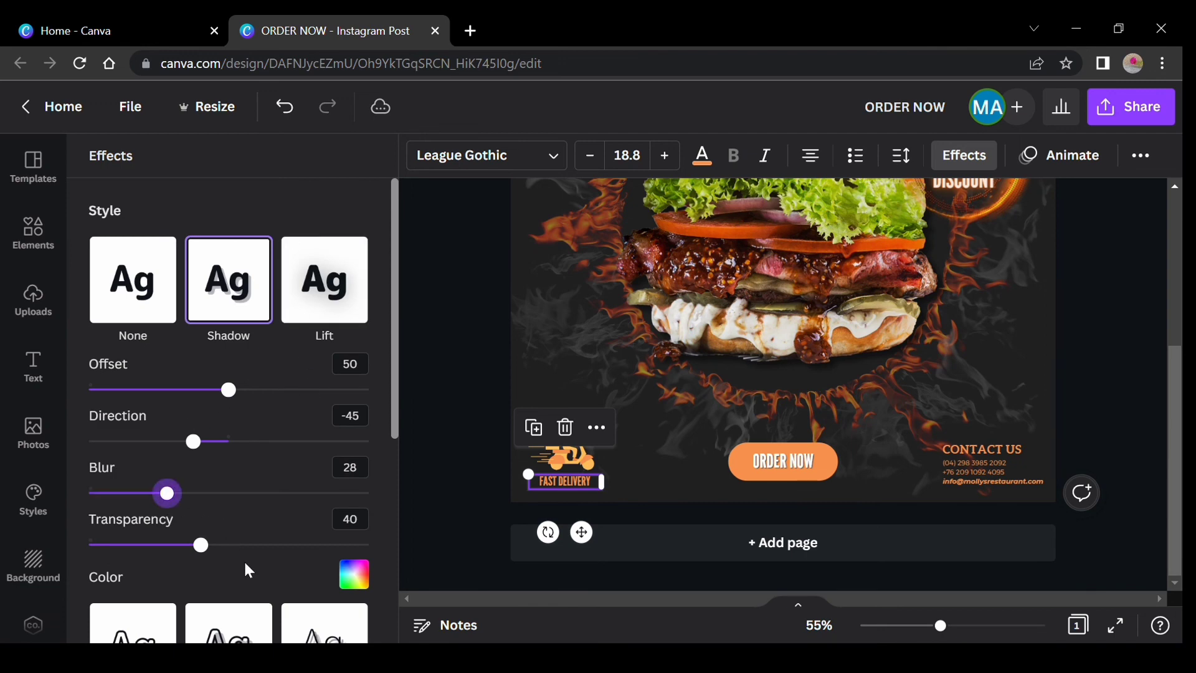
Apply the Shadow effect in black to the "CONTACT US" title.
{"action": "left_click", "coordinate": [1007, 458]}
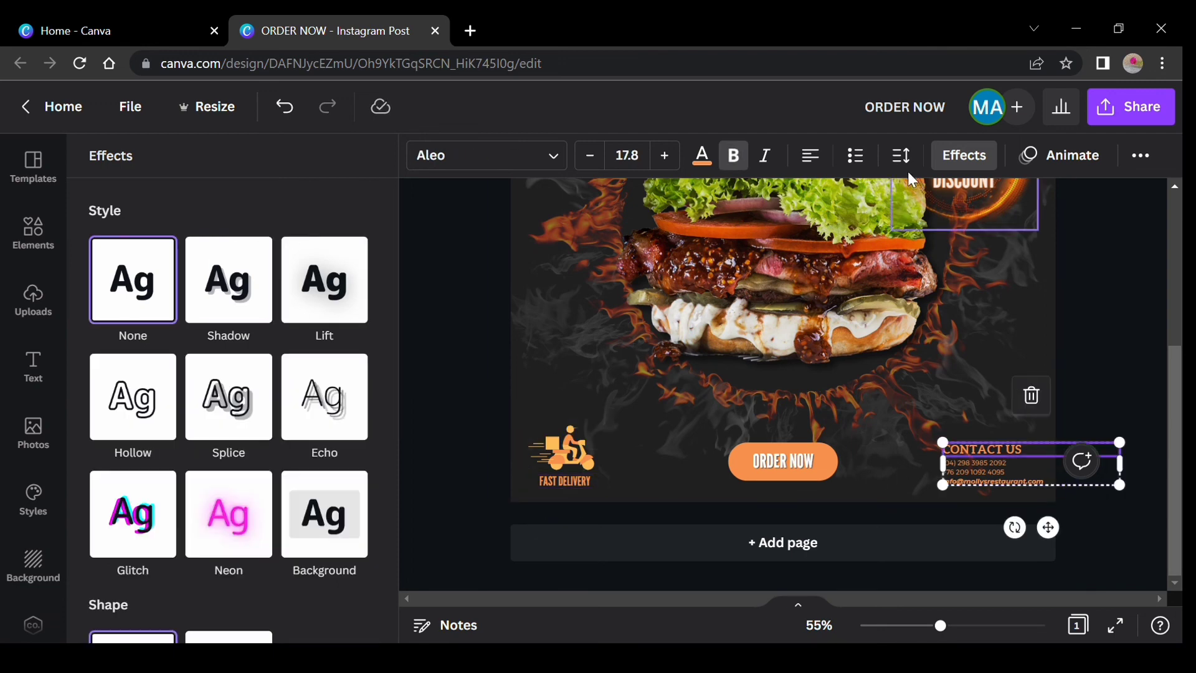
{"action": "left_click", "coordinate": [229, 280]}
{"action": "left_click", "coordinate": [352, 575]}
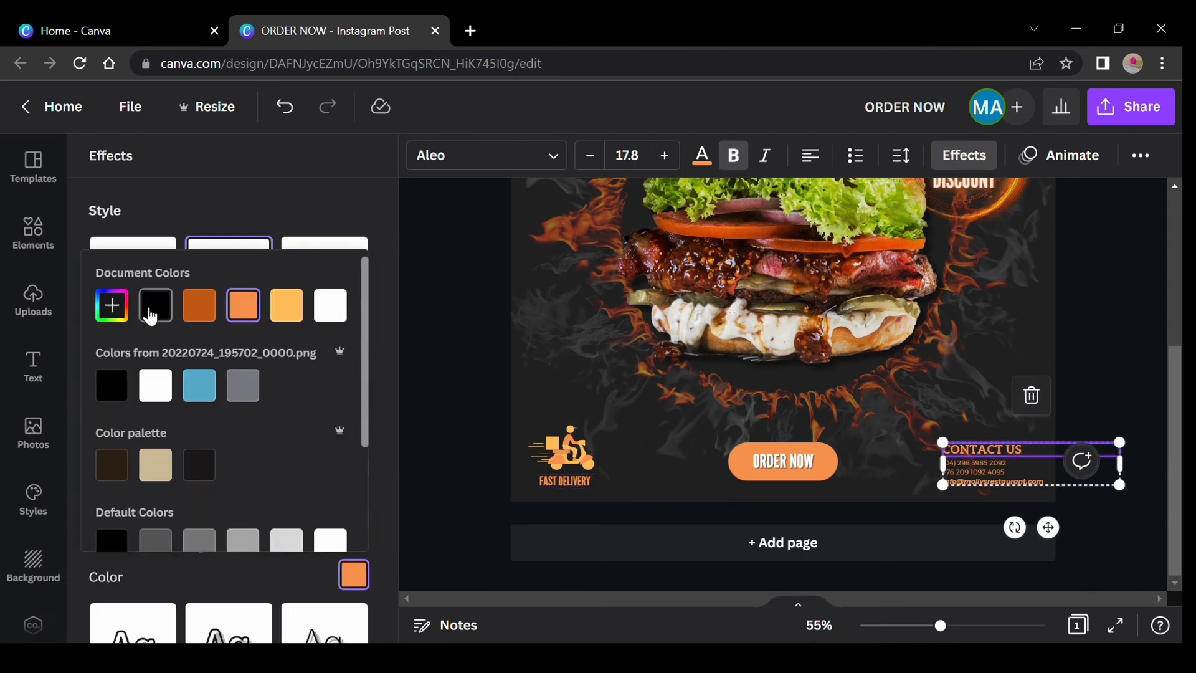
{"action": "left_click", "coordinate": [156, 305]}
Apply the Shadow effect in black to the phone and e-mail lines under "CONTACT US".
{"action": "left_click", "coordinate": [971, 481]}
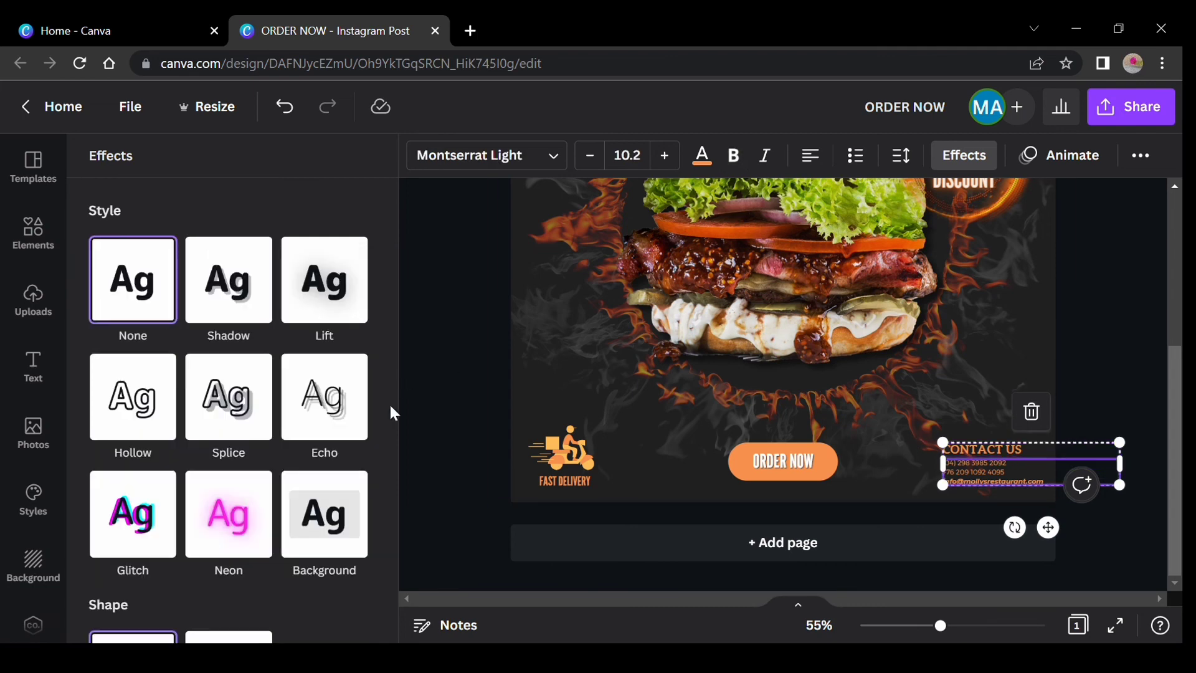
{"action": "left_click", "coordinate": [262, 312]}
{"action": "scroll", "coordinate": [277, 330], "scroll_direction": "down", "scroll_amount": 2}
{"action": "left_click", "coordinate": [352, 450]}
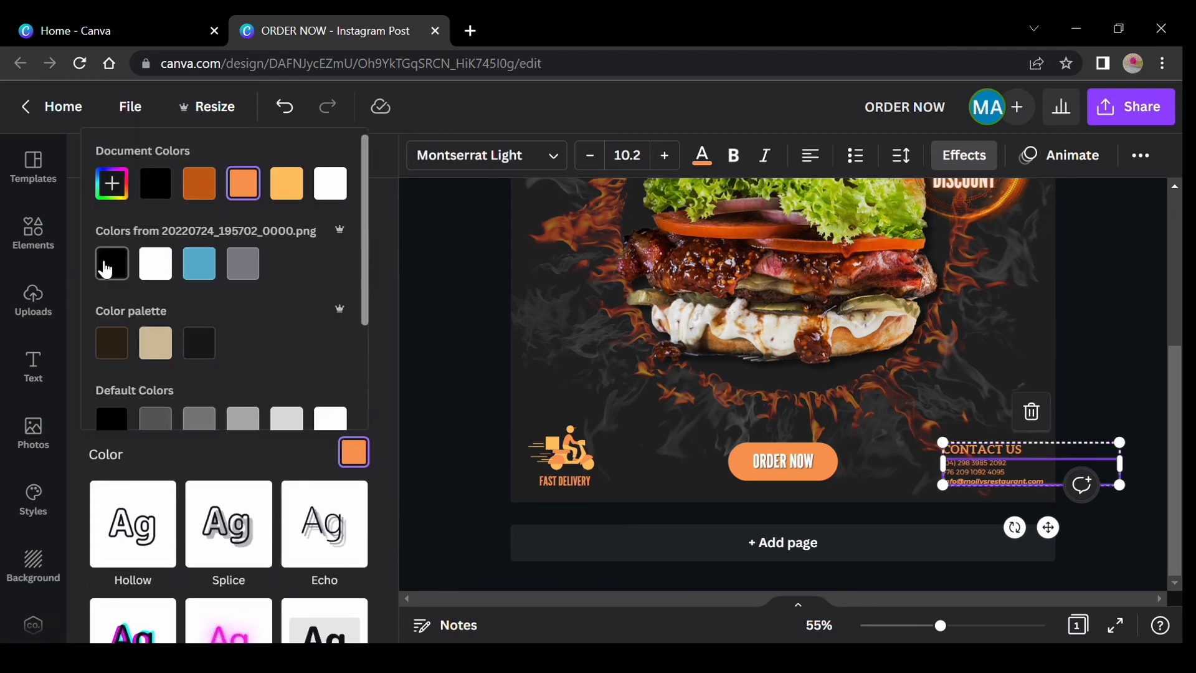
{"action": "left_click", "coordinate": [106, 268]}
{"action": "left_click", "coordinate": [461, 330]}
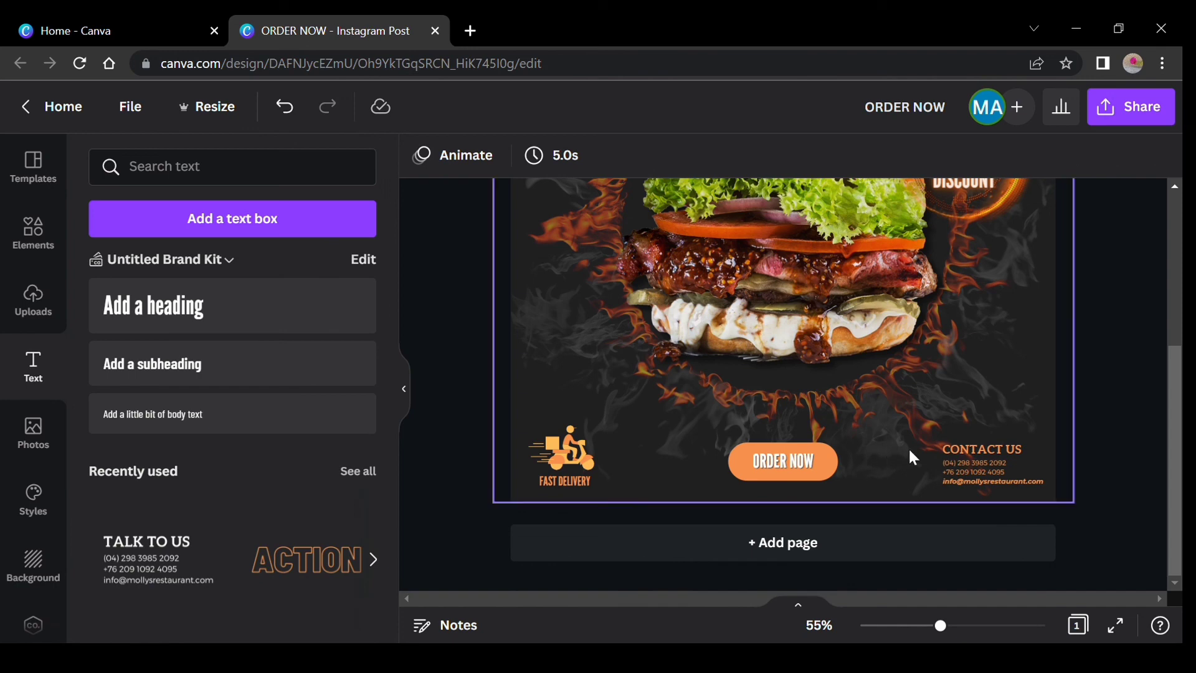
{"action": "double_click", "coordinate": [990, 481]}
{"action": "left_click", "coordinate": [473, 415]}
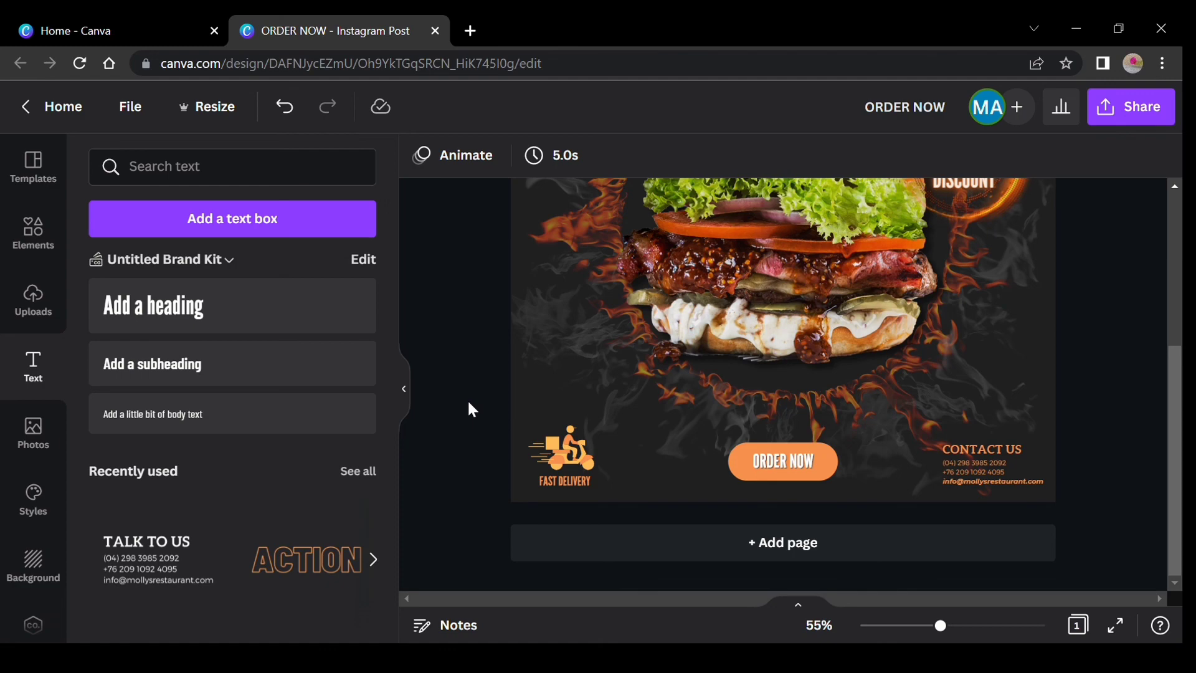
{"action": "scroll", "coordinate": [468, 402], "scroll_direction": "down", "scroll_amount": 3}
{"action": "scroll", "coordinate": [468, 402], "scroll_direction": "up", "scroll_amount": 1}
{"action": "scroll", "coordinate": [469, 403], "scroll_direction": "down", "scroll_amount": 1}
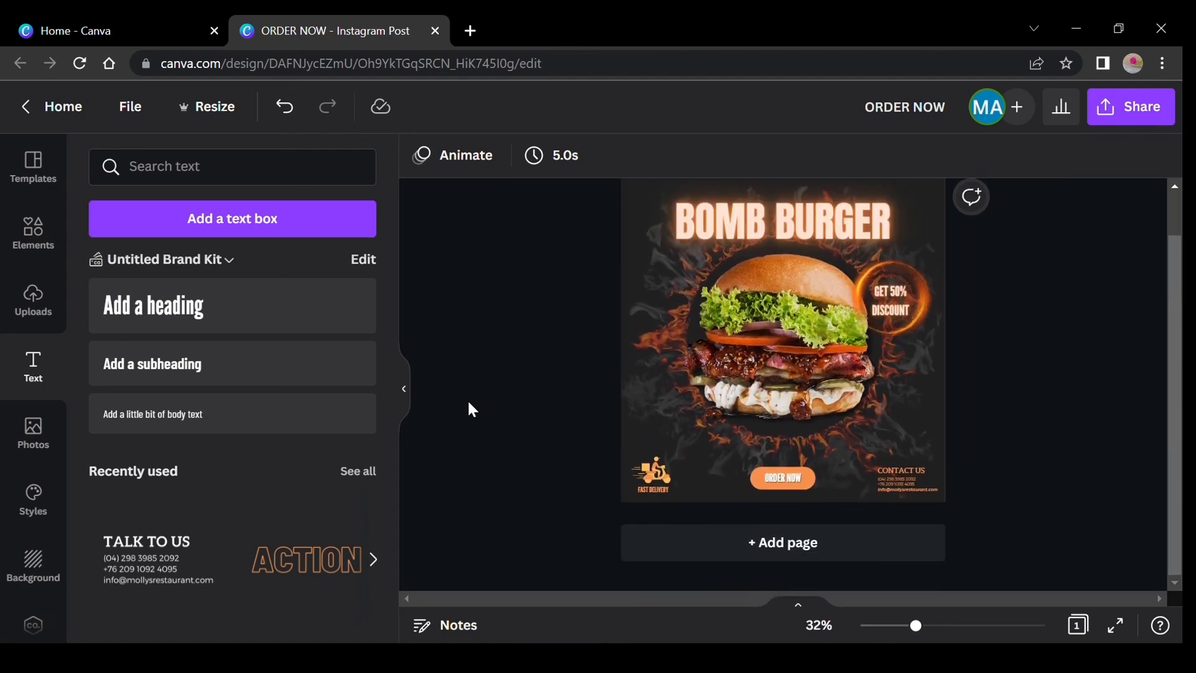